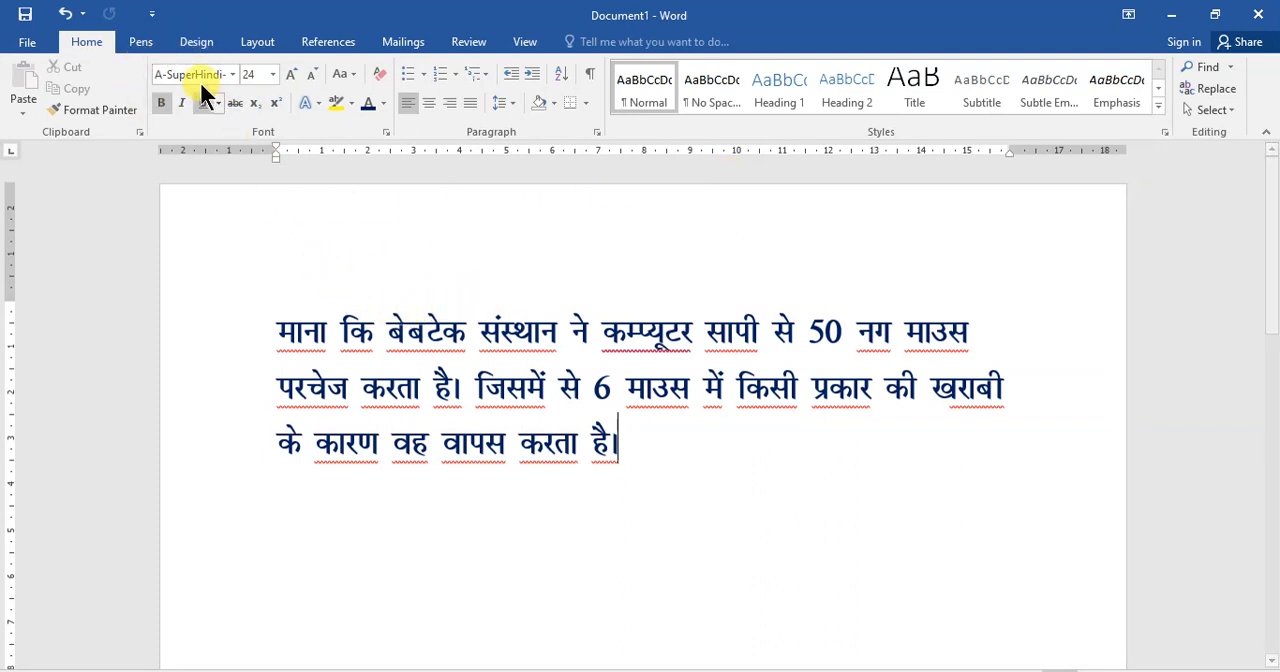
- With the thin red pen, handwrite "Debit Note", "Purchase Return" and "वापसी" above the Hindi paragraph, underlining the key words
click(142, 42)
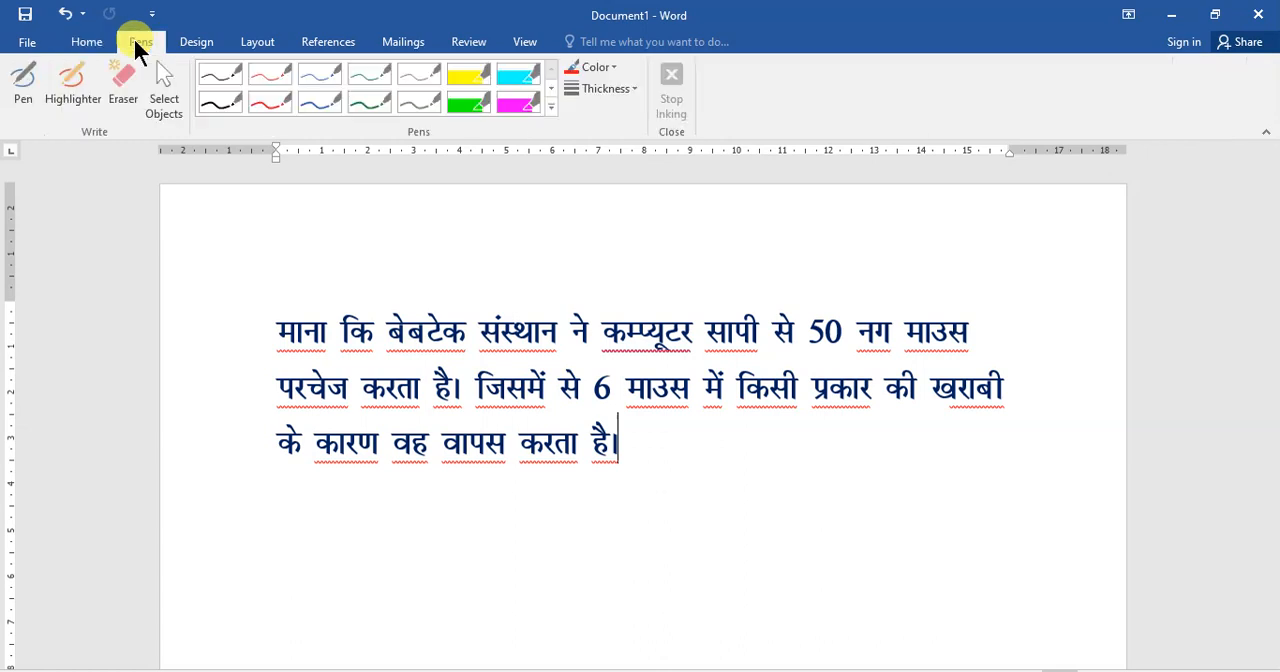
click(270, 82)
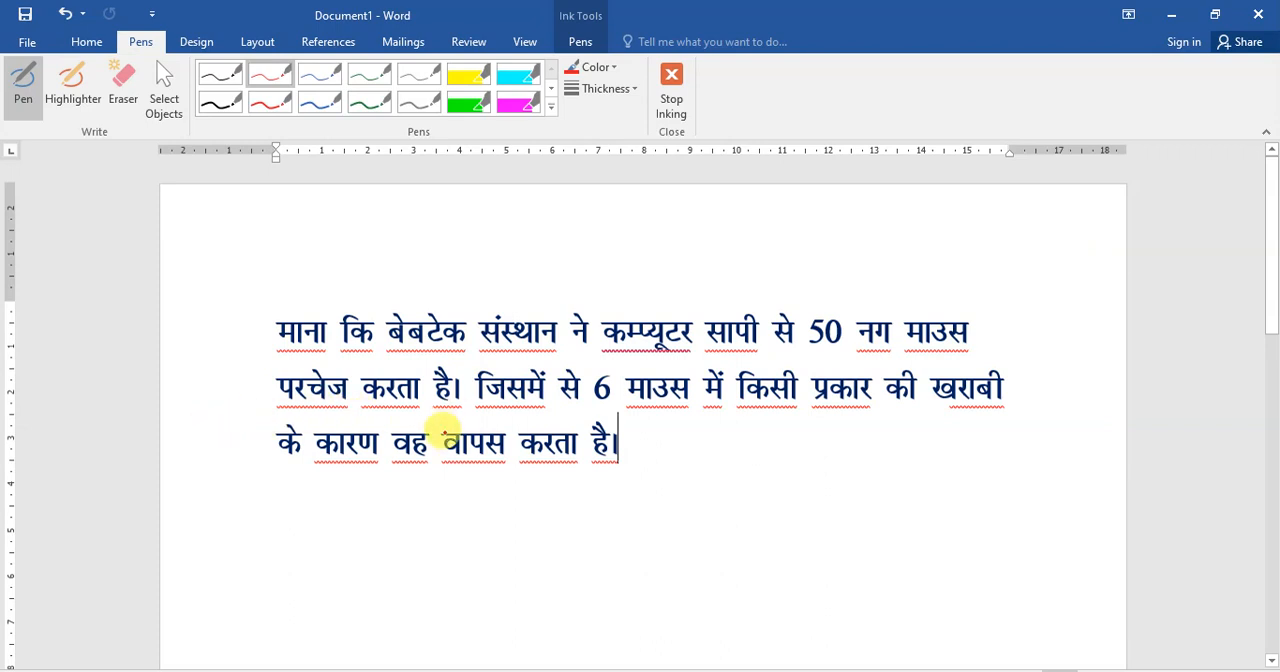
mouse_move(478, 306)
mouse_down()
mouse_move(484, 276)
mouse_move(523, 274)
mouse_move(466, 288)
mouse_move(580, 266)
mouse_move(600, 280)
mouse_move(628, 242)
mouse_move(697, 234)
mouse_move(711, 253)
mouse_up()
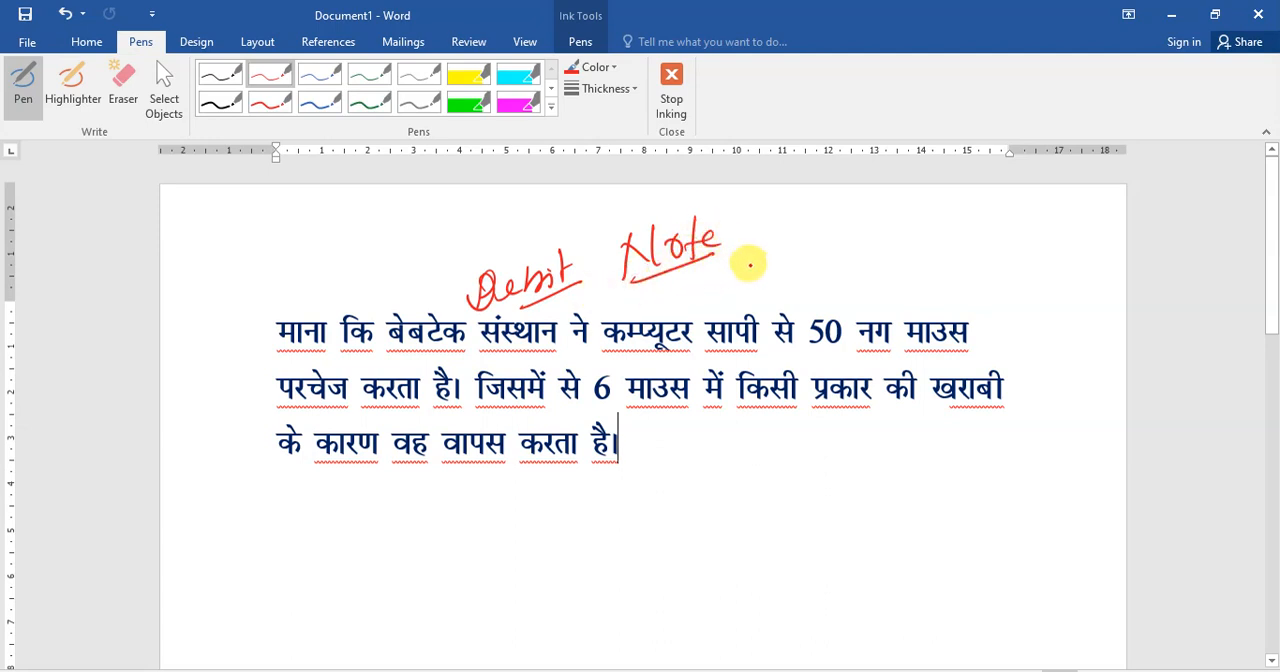
mouse_move(759, 262)
mouse_down()
mouse_move(760, 234)
mouse_move(789, 277)
mouse_move(1069, 246)
mouse_move(1034, 277)
mouse_move(972, 282)
mouse_up()
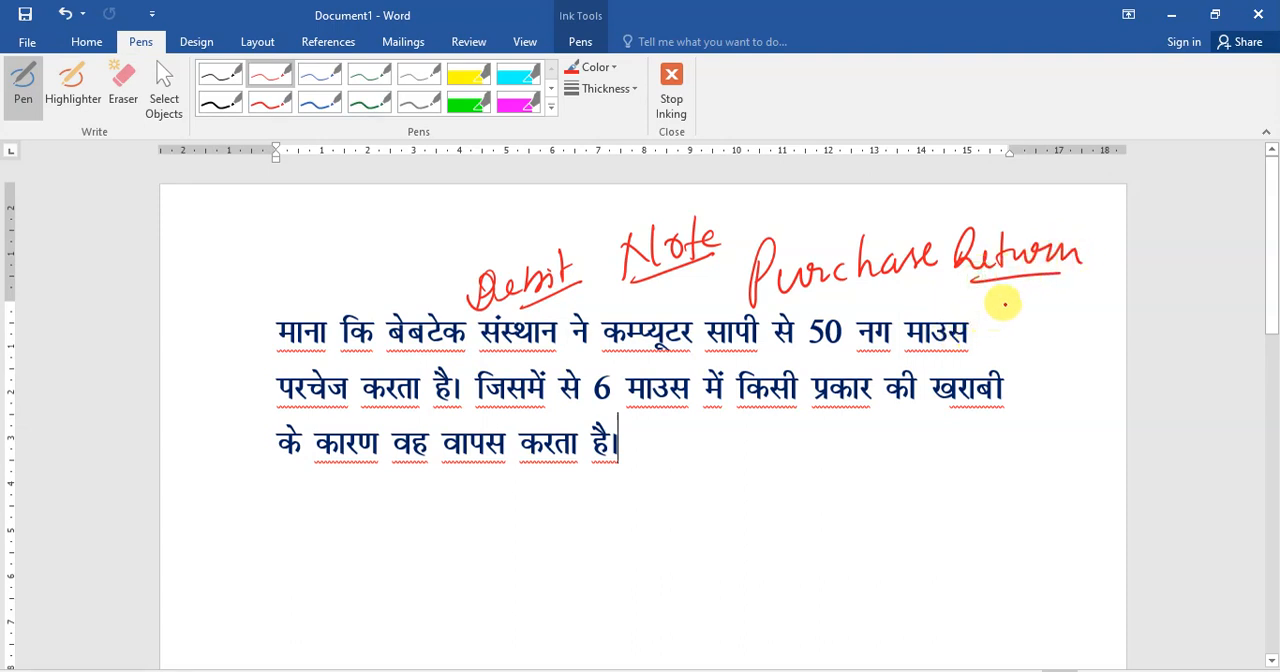
mouse_move(999, 301)
mouse_down()
mouse_move(1072, 310)
mouse_move(1090, 300)
mouse_move(1010, 300)
mouse_move(1108, 288)
mouse_up()
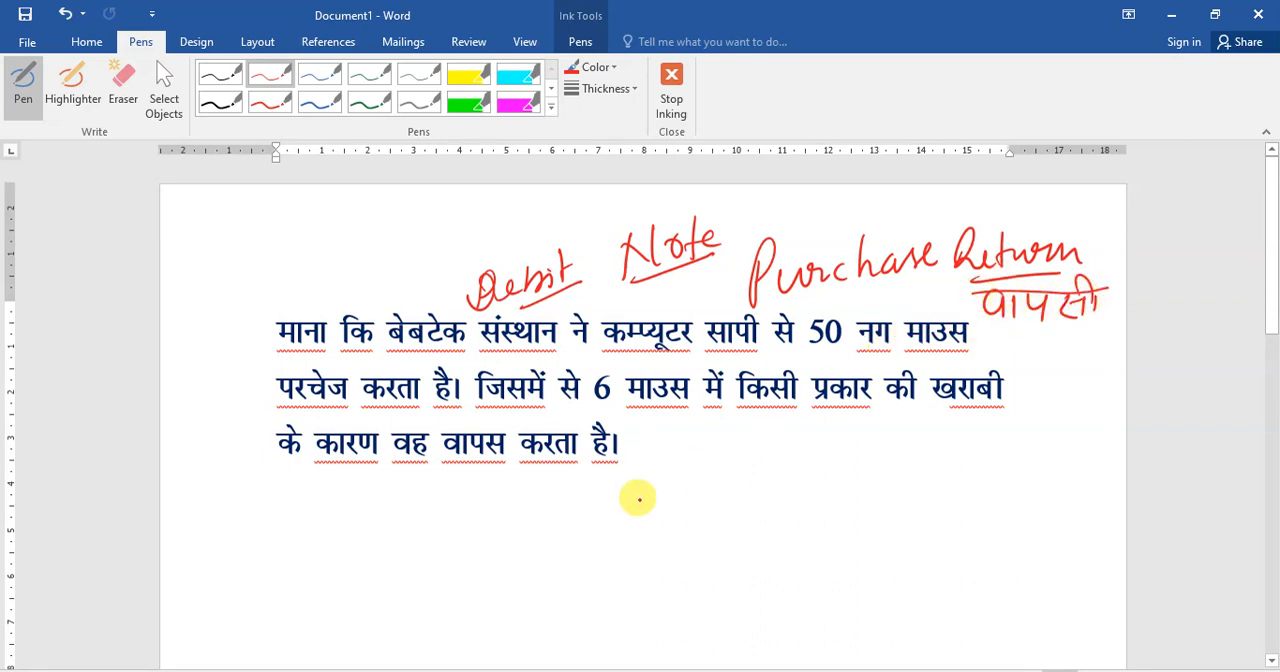
- Handwrite an underlined "Return" in red below the paragraph, with "P.R." above a line and "Sale R." beneath it
mouse_move(617, 518)
mouse_down()
mouse_move(650, 528)
mouse_move(698, 482)
mouse_move(796, 492)
mouse_up()
drag(693, 529, 775, 508)
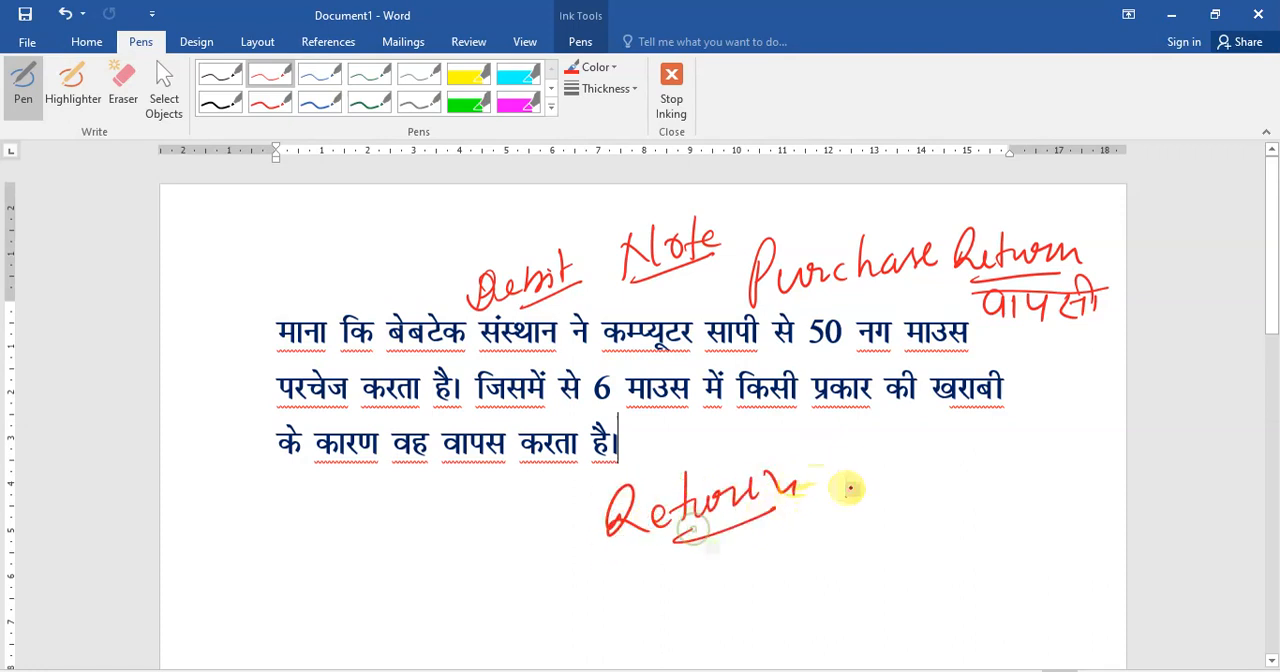
mouse_move(852, 478)
mouse_down()
mouse_move(860, 420)
mouse_move(885, 456)
mouse_move(925, 440)
mouse_move(940, 462)
mouse_up()
click(946, 452)
drag(838, 514, 938, 484)
mouse_move(887, 522)
mouse_down()
mouse_move(879, 558)
mouse_move(922, 520)
mouse_move(980, 506)
mouse_up()
mouse_move(997, 462)
mouse_down()
mouse_move(994, 495)
mouse_move(1012, 490)
mouse_move(952, 532)
mouse_up()
click(1027, 484)
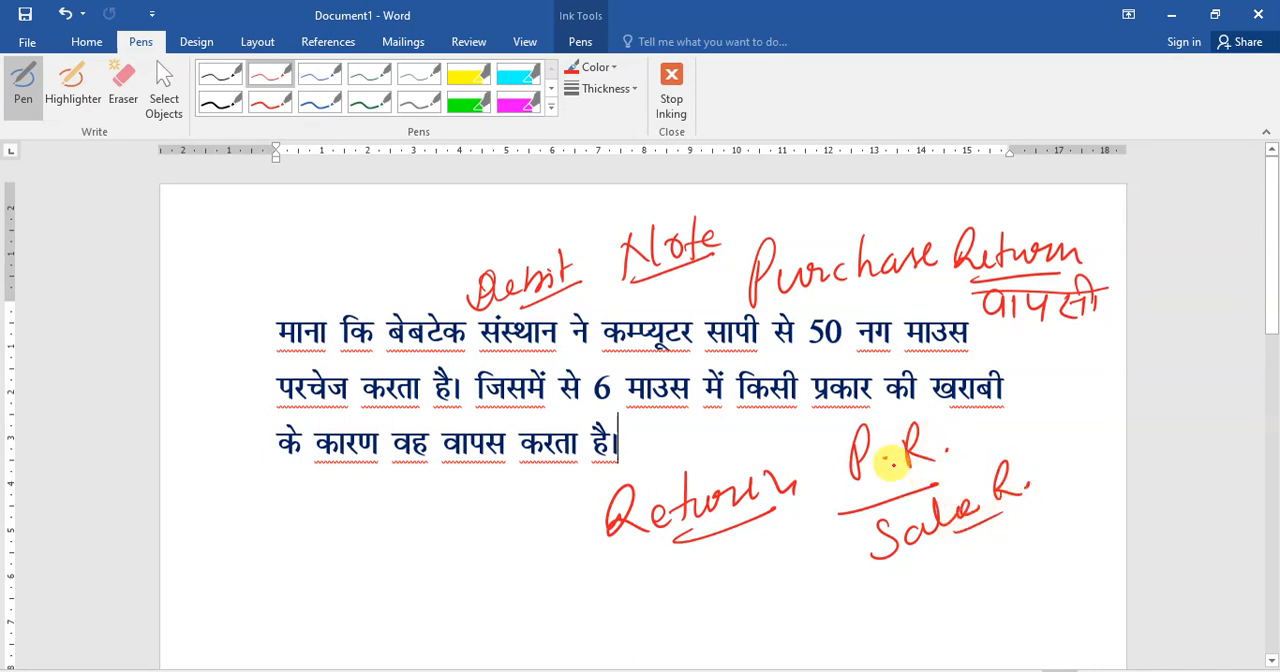
- Mark the purchase details in red: underline बेबटेक संस्थान, 50, माउस and परचेज, and circle कम्प्यूटर सापी and नग
drag(718, 258, 640, 284)
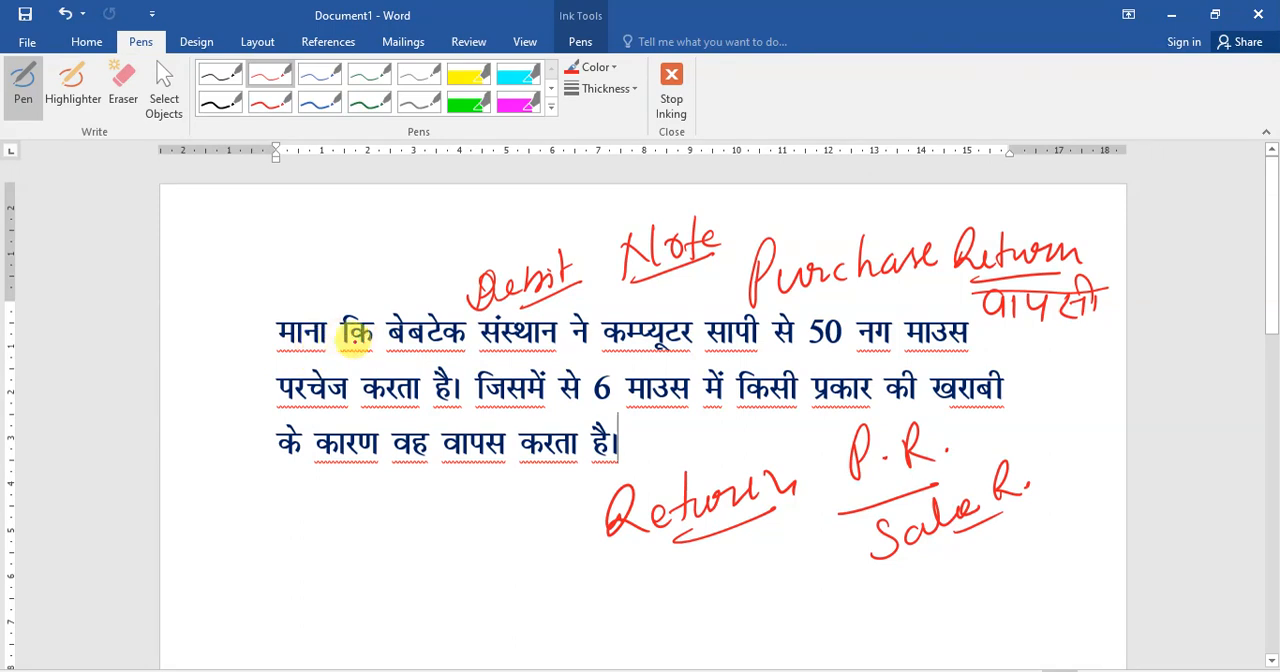
mouse_move(390, 345)
mouse_down()
mouse_move(765, 358)
mouse_move(778, 312)
mouse_move(592, 300)
mouse_move(598, 350)
mouse_move(714, 343)
mouse_up()
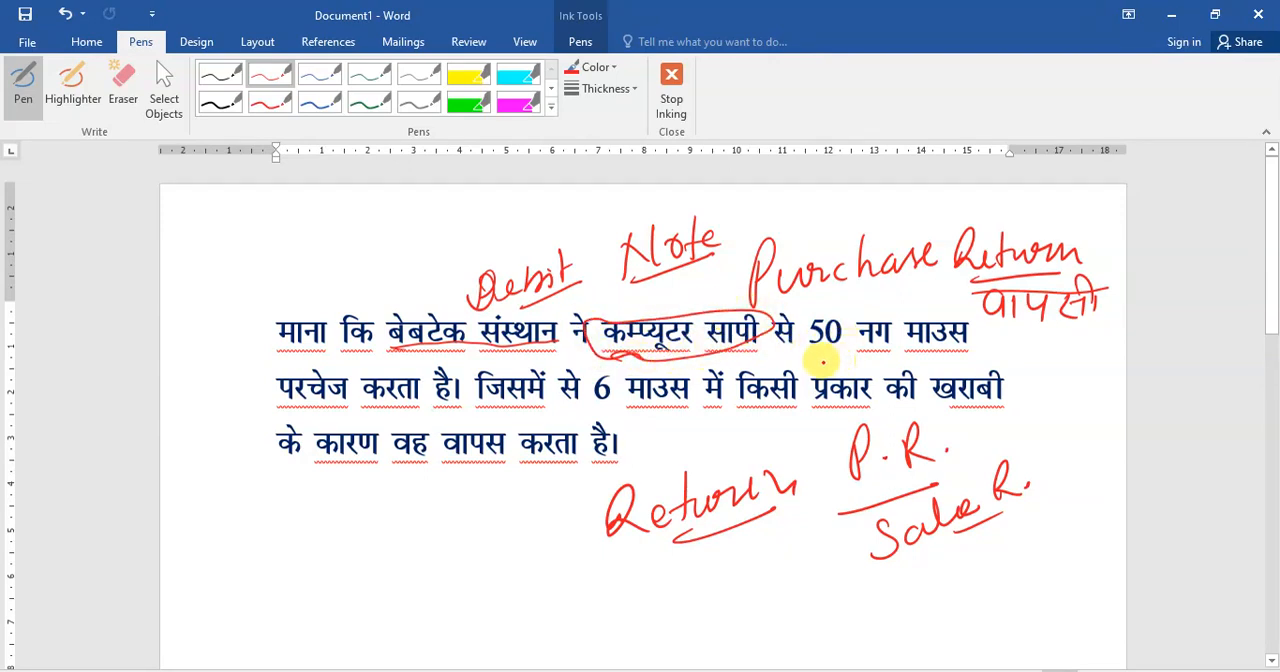
mouse_move(798, 351)
mouse_down()
mouse_move(850, 350)
mouse_move(883, 297)
mouse_move(846, 311)
mouse_move(887, 320)
mouse_up()
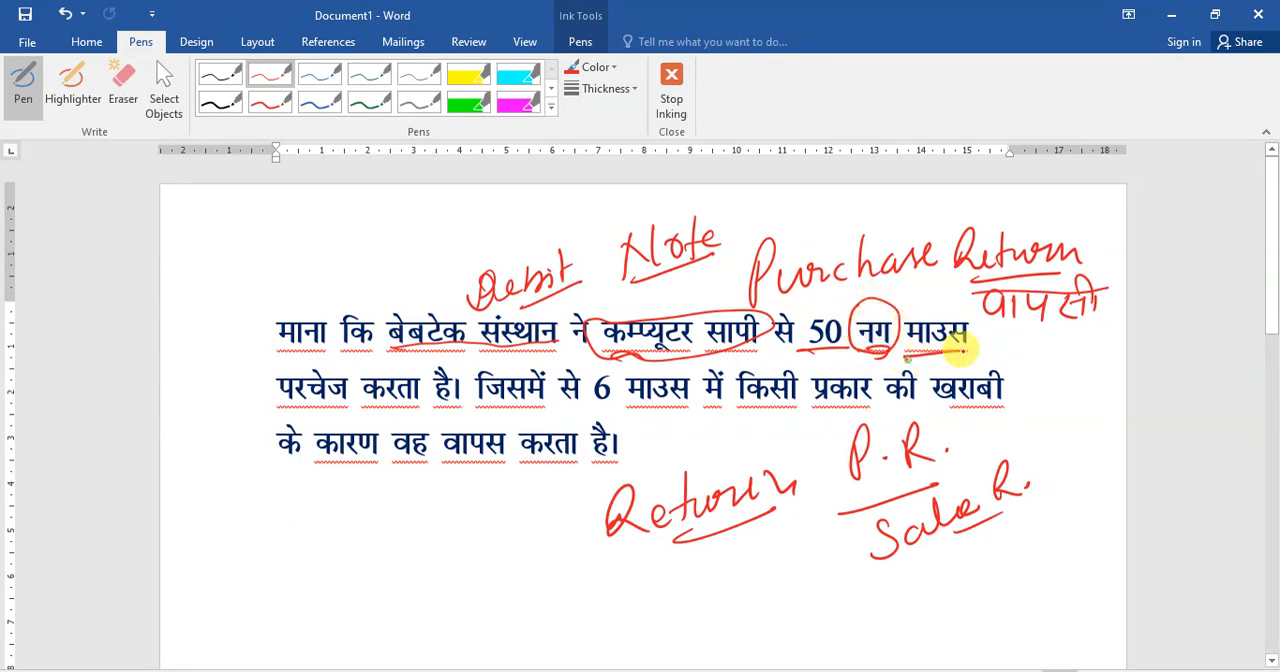
drag(282, 405, 330, 403)
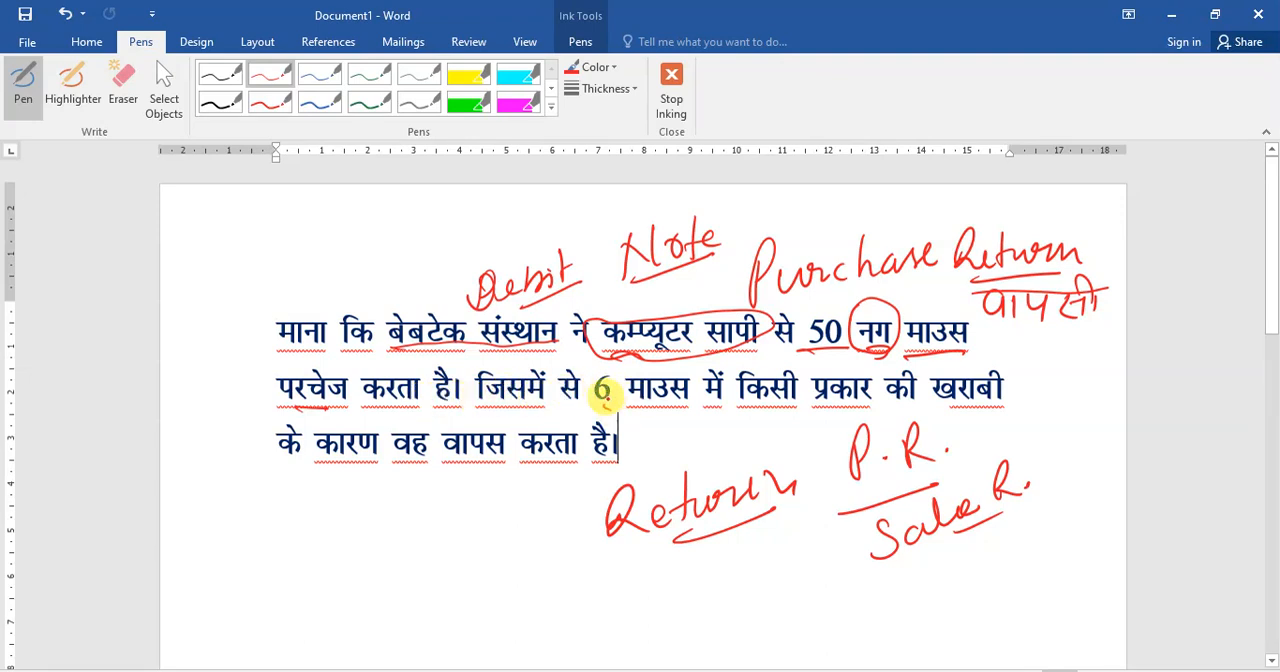
- Mark the return details in red: circle 6 and वापस, underline the defect phrase, and ring the "Debit Note" heading
mouse_move(607, 395)
mouse_down()
mouse_move(598, 400)
mouse_move(618, 385)
mouse_move(612, 357)
mouse_up()
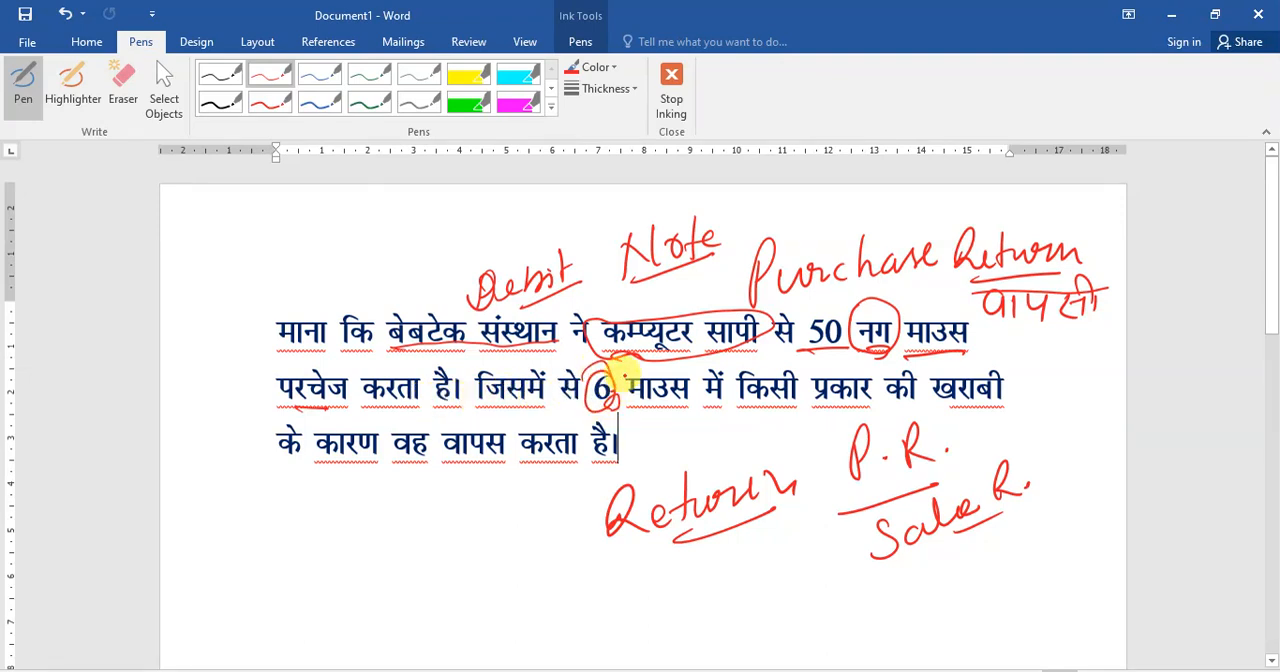
mouse_move(661, 407)
mouse_down()
mouse_move(901, 404)
mouse_move(785, 429)
mouse_up()
mouse_move(447, 484)
mouse_down()
mouse_move(510, 425)
mouse_move(442, 482)
mouse_up()
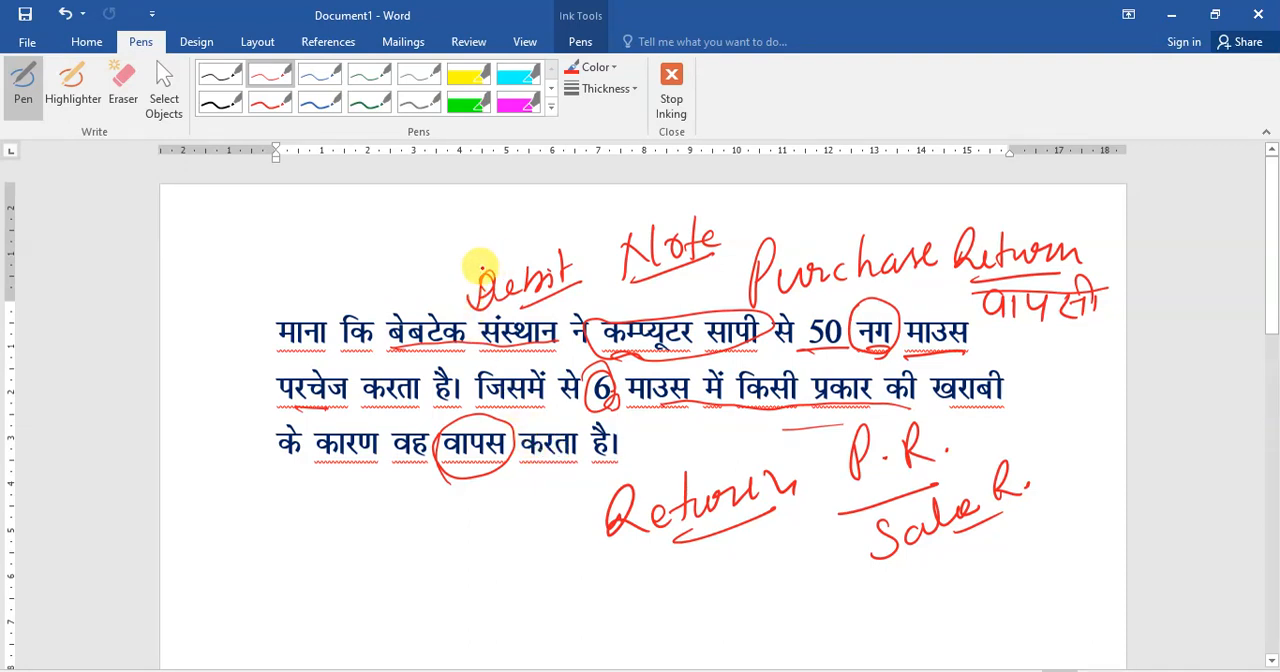
mouse_move(442, 274)
mouse_down()
mouse_move(734, 183)
mouse_move(663, 286)
mouse_move(505, 322)
mouse_move(452, 272)
mouse_move(520, 232)
mouse_up()
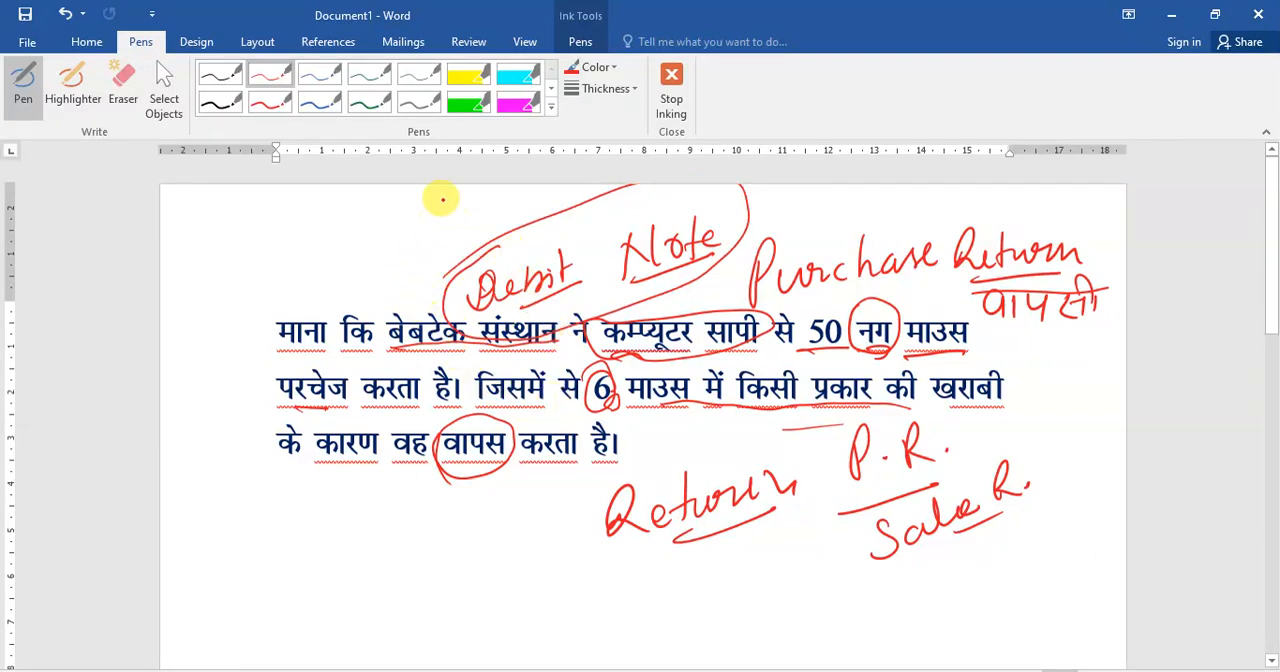
- Switch to the thick green pen and handwrite Hindi notes below the paragraph, starting with the word for purchase
click(367, 101)
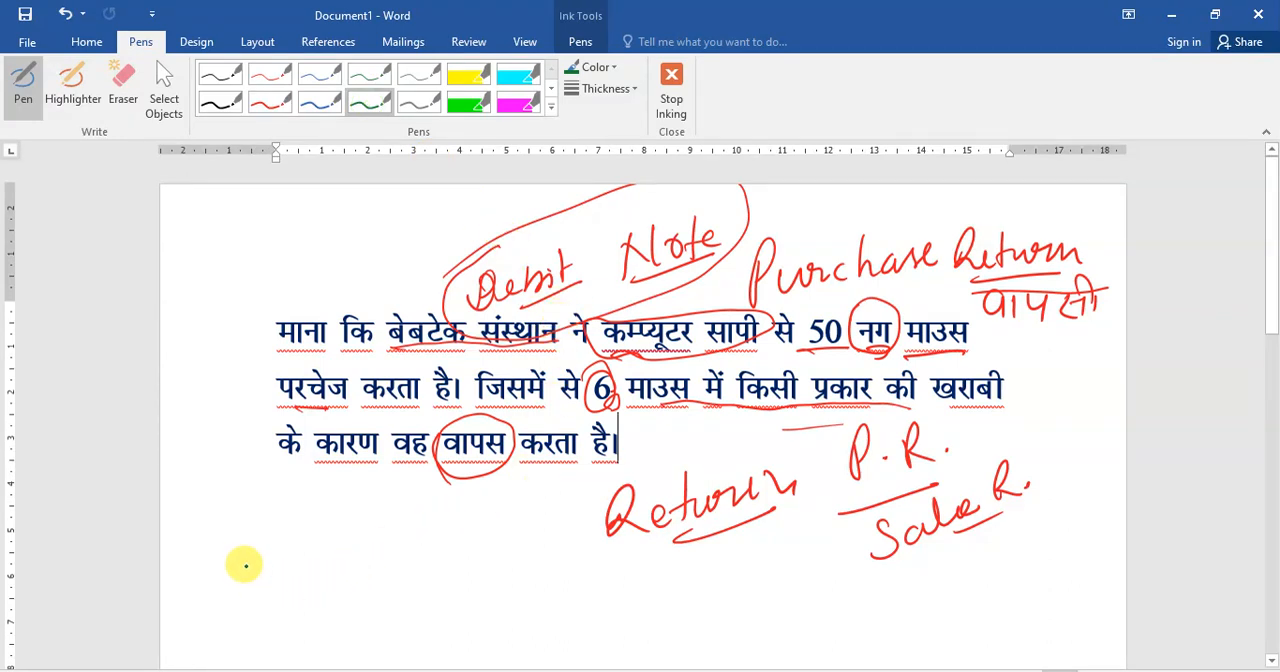
drag(296, 474, 292, 486)
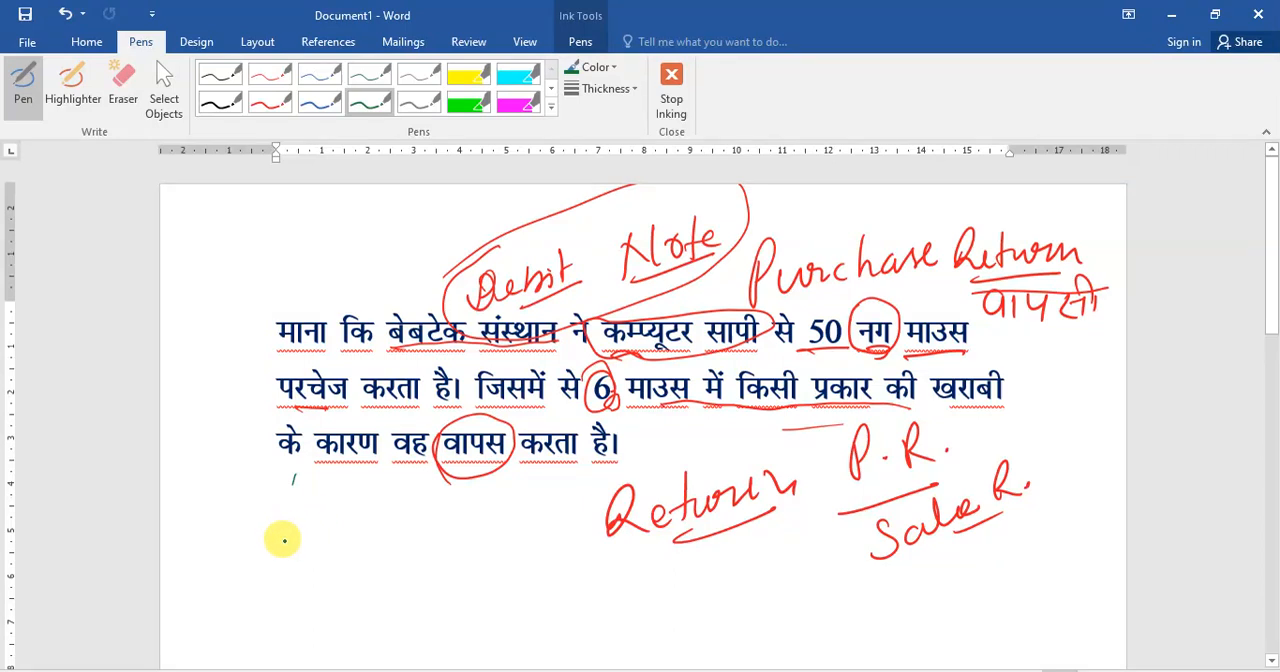
mouse_move(299, 524)
mouse_down()
mouse_move(324, 562)
mouse_move(361, 543)
mouse_move(371, 503)
mouse_move(414, 486)
mouse_move(423, 506)
mouse_move(345, 506)
mouse_move(412, 482)
mouse_up()
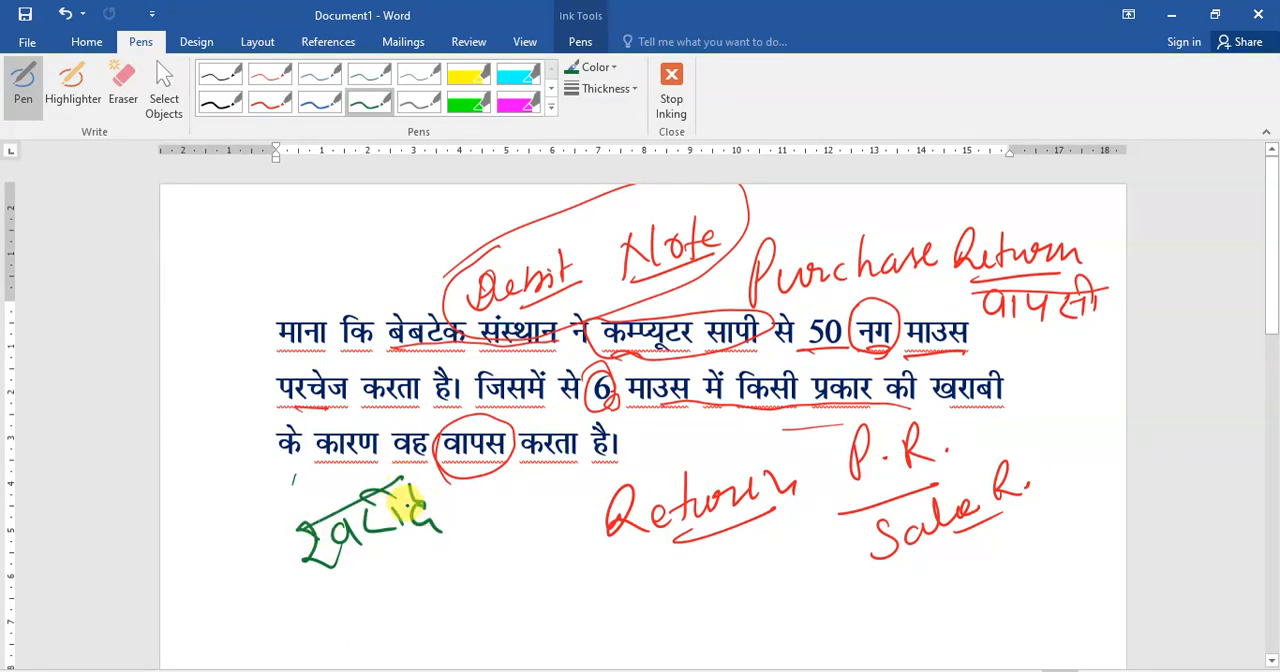
mouse_move(360, 577)
mouse_down()
mouse_move(480, 508)
mouse_move(526, 508)
mouse_move(531, 491)
mouse_move(586, 469)
mouse_up()
drag(503, 540, 592, 483)
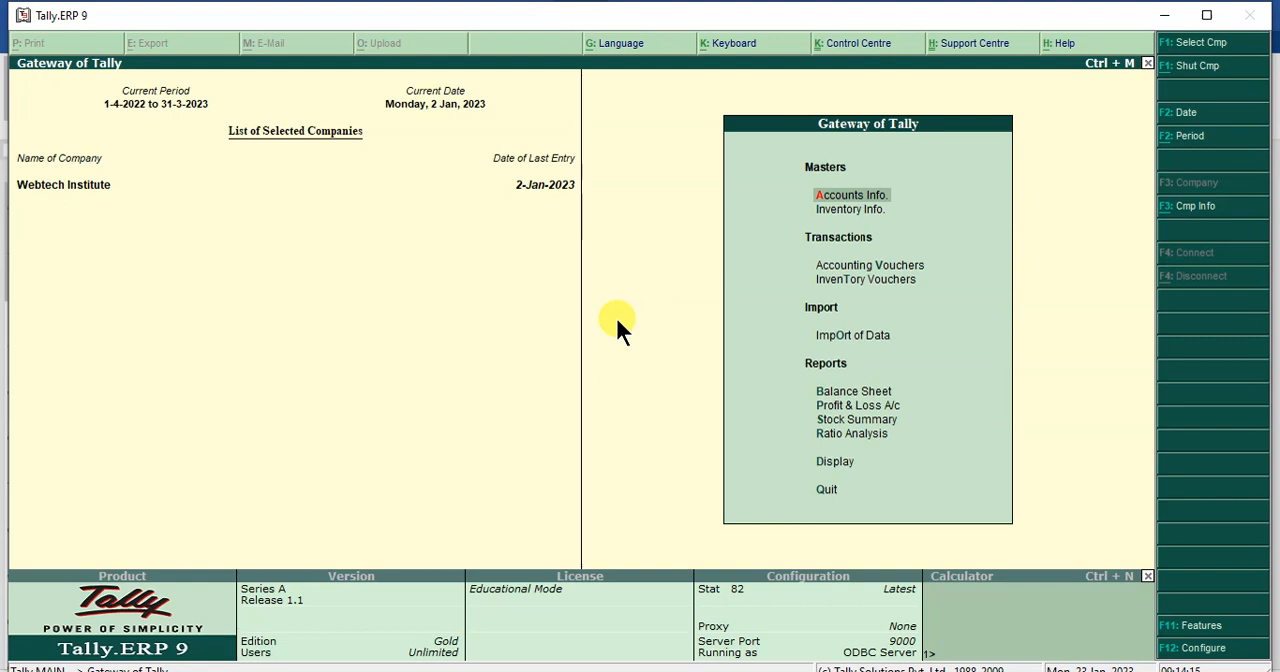
- Switch to Tally.ERP 9 and start a new single ledger named Computer Shopy, leaving the alias empty
key(Down)
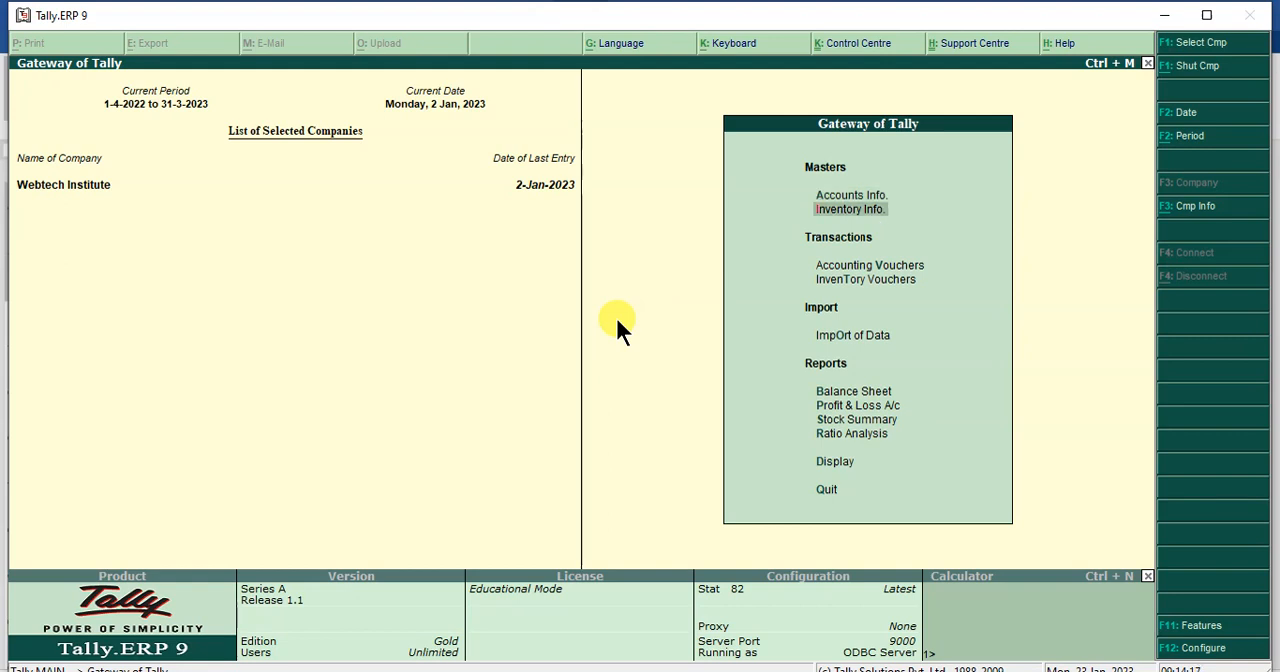
key(Up)
key(Return)
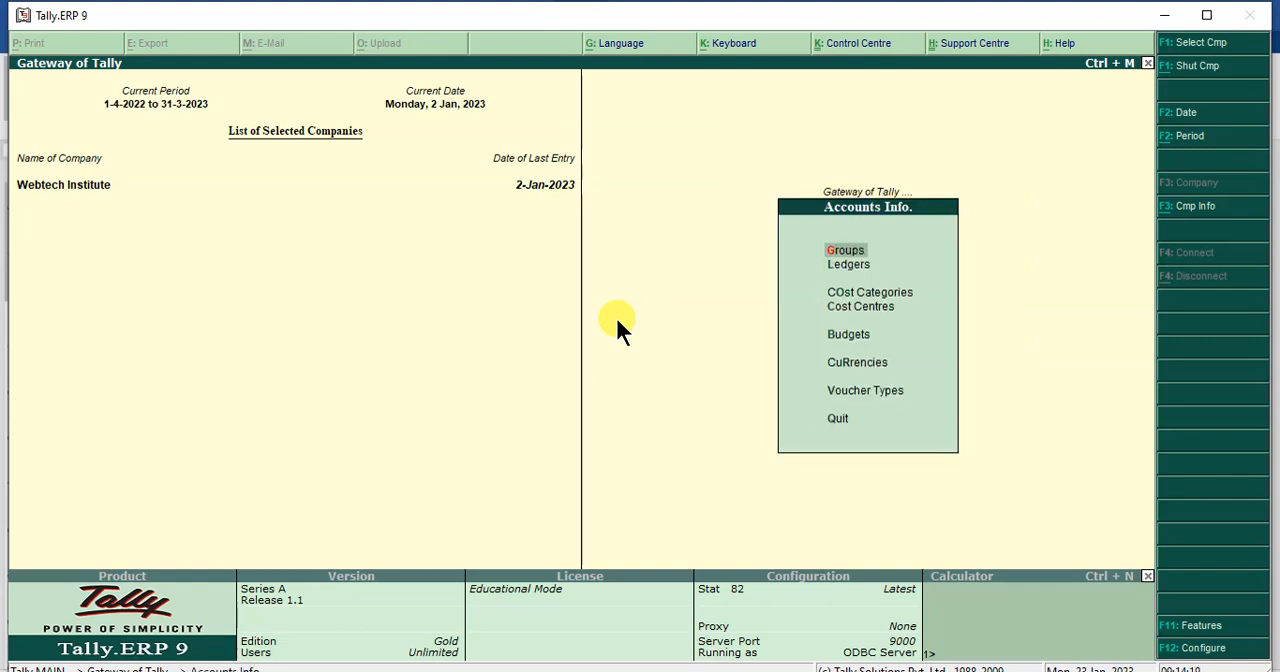
key(Down)
key(Return)
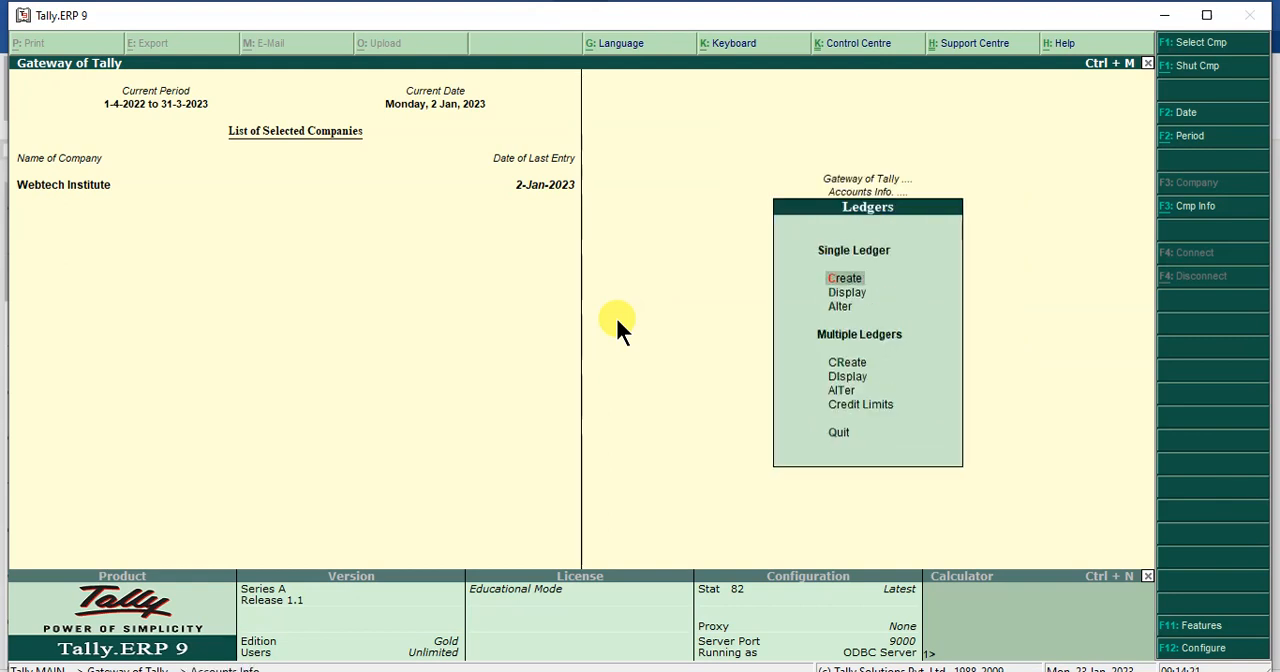
key(Return)
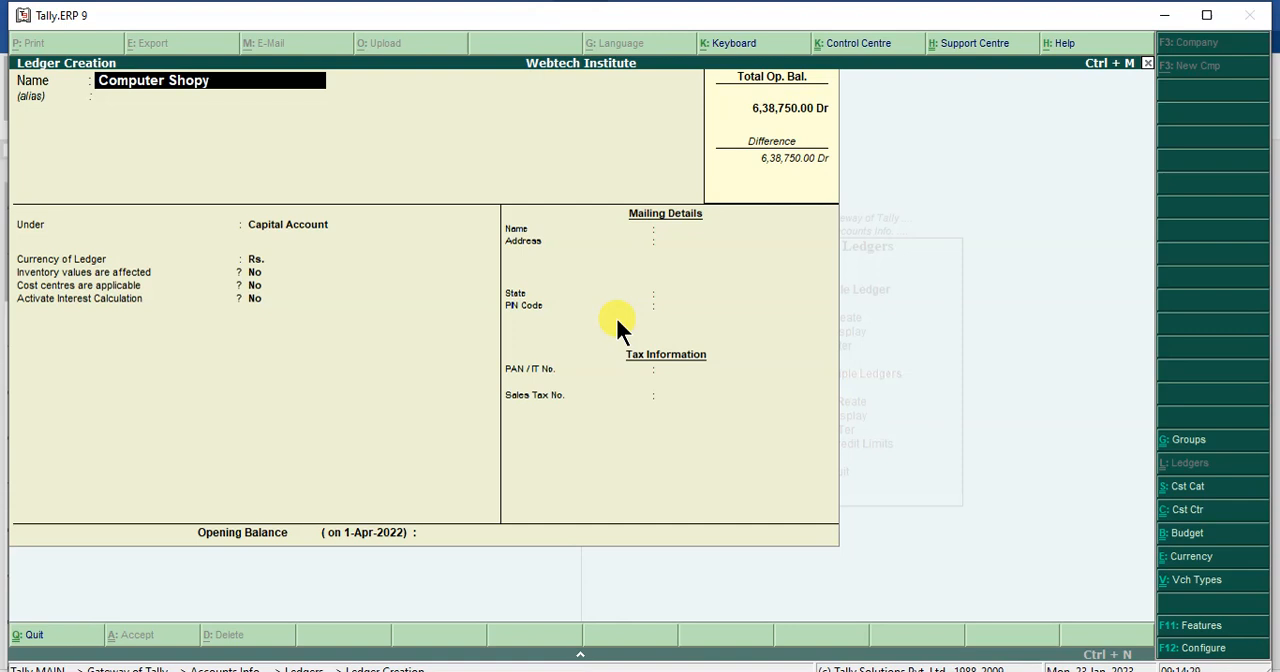
text(Computer Shopy)
key(Return)
key(Return)
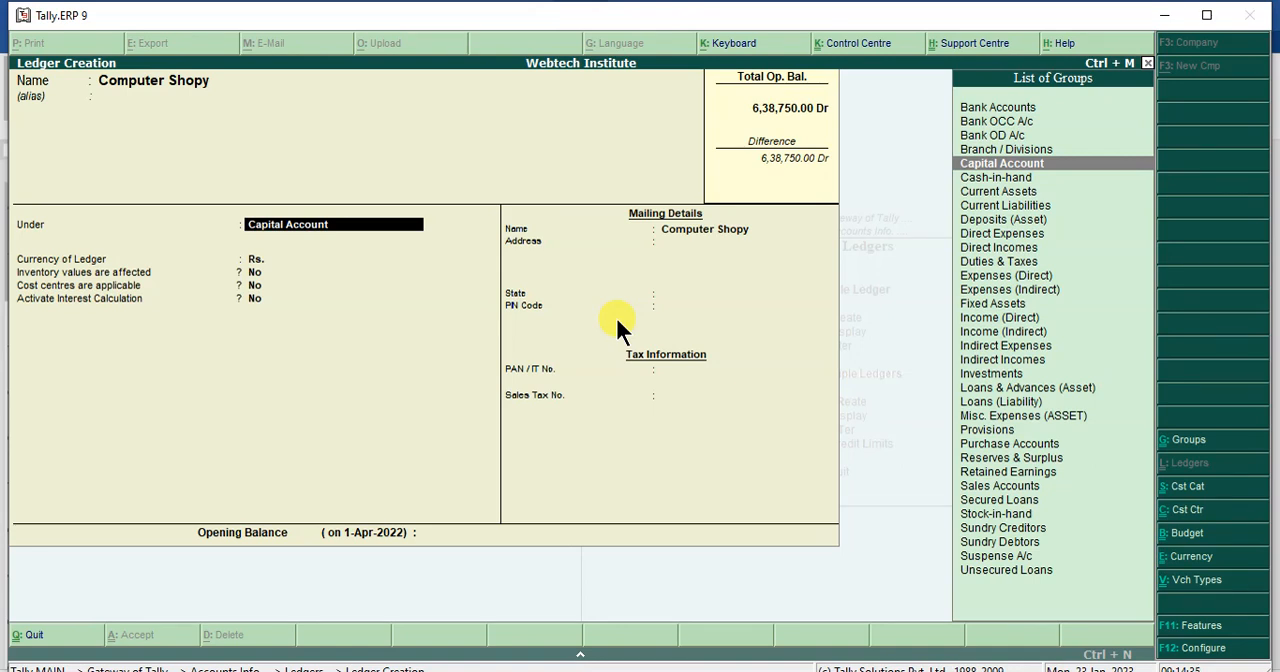
- Place the ledger under Sundry Creditors, with pricing level Not Applicable and bill-by-bill balances set to Yes
text(Sun)
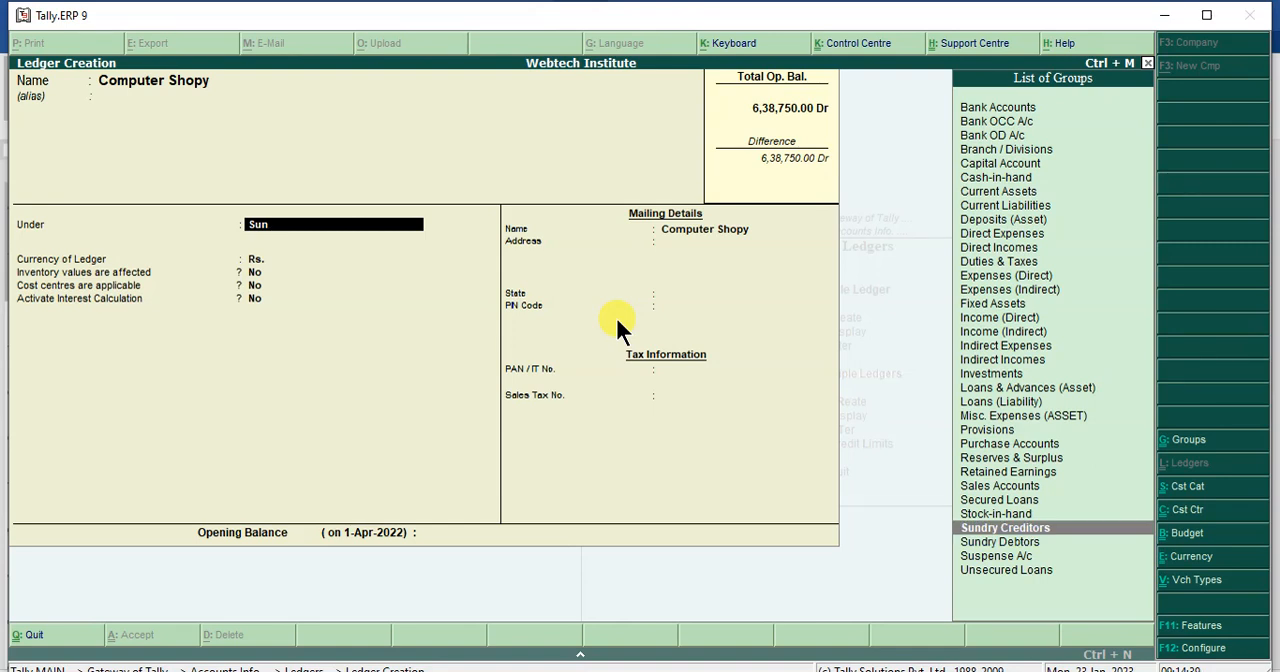
key(Return)
key(Return)
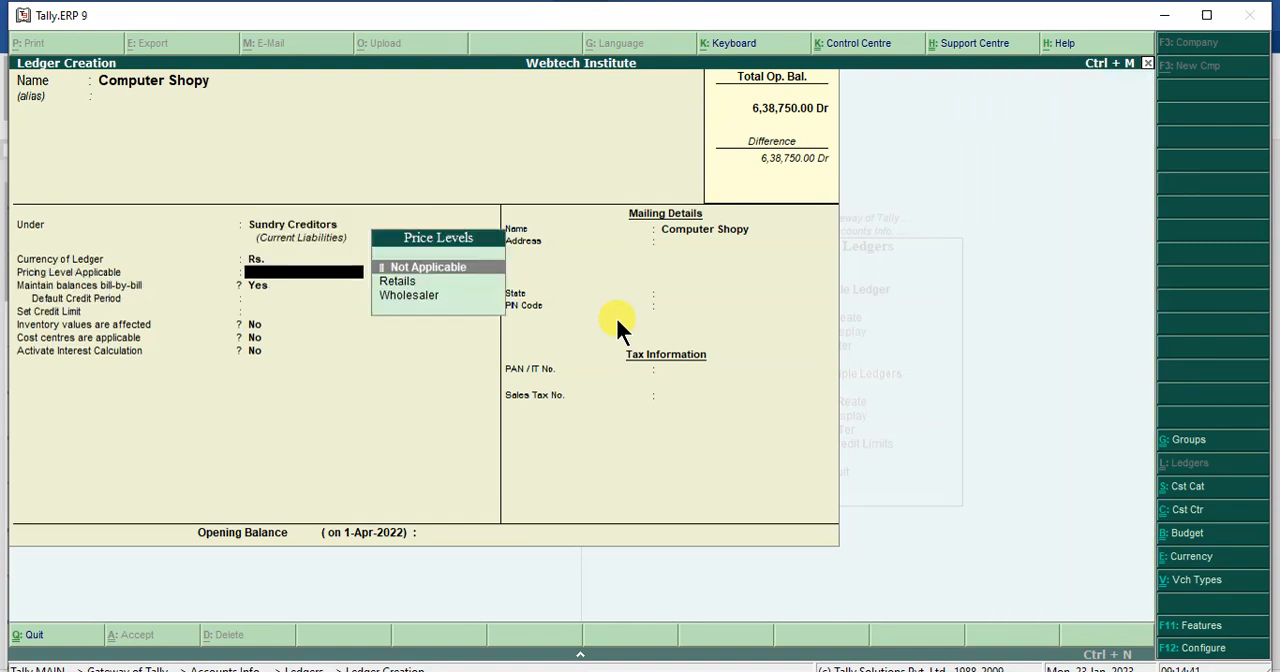
key(Return)
- Accept the remaining ledger defaults, with state Not Applicable and no opening balance, and save the Computer Shopy ledger
key(Return)
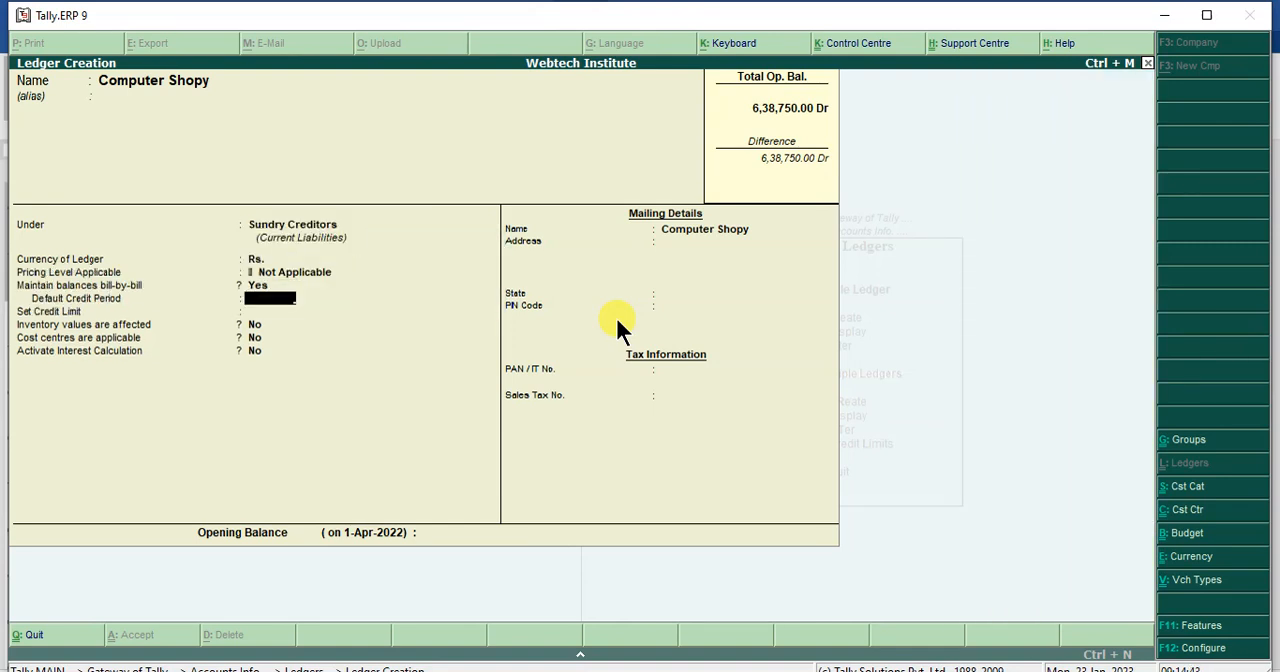
key(Return)
key(Return)
key(Return)
key(Return)
key(Return)
key(Return)
key(Return)
key(Return)
key(Return)
key(Return)
key(Return)
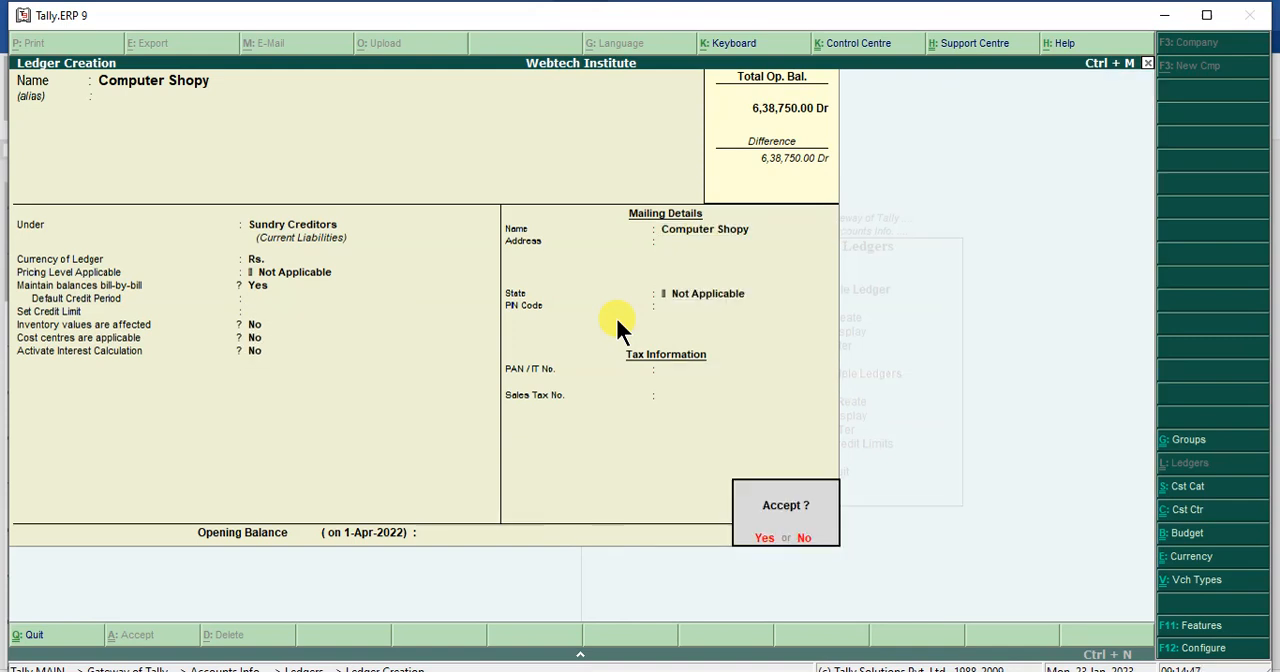
key(Return)
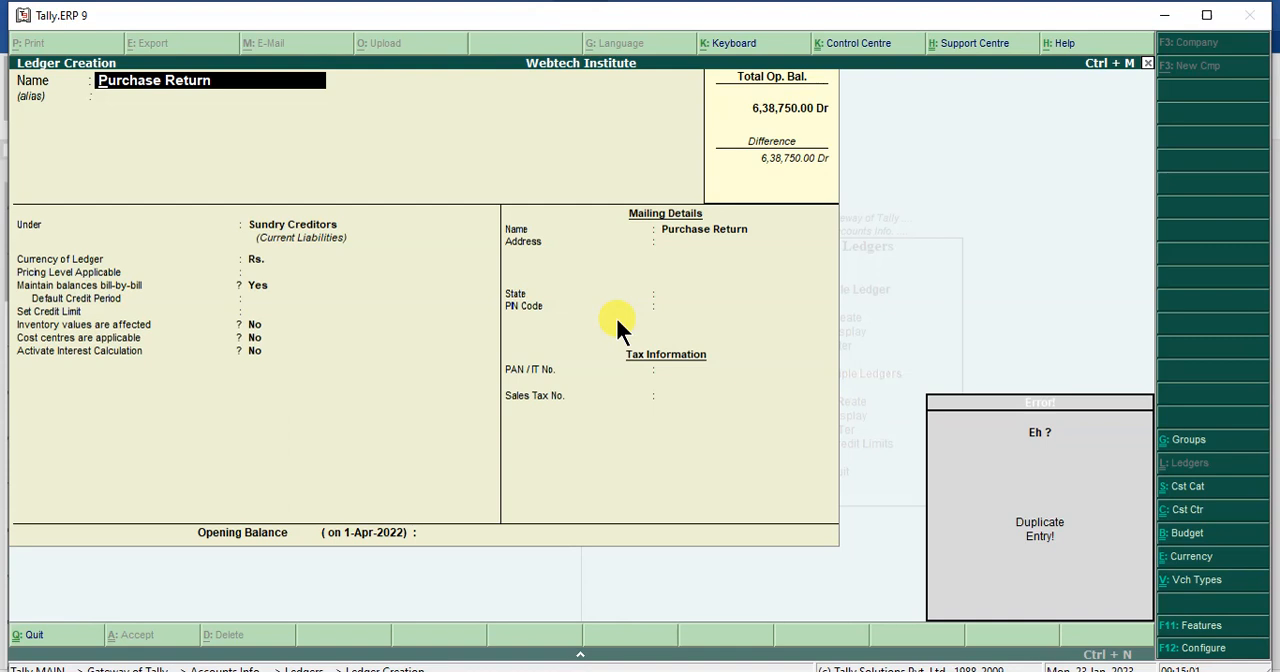
- Clear the Purchase Return name, quit ledger creation without saving and return to the Gateway of Tally
key(BackSpace)
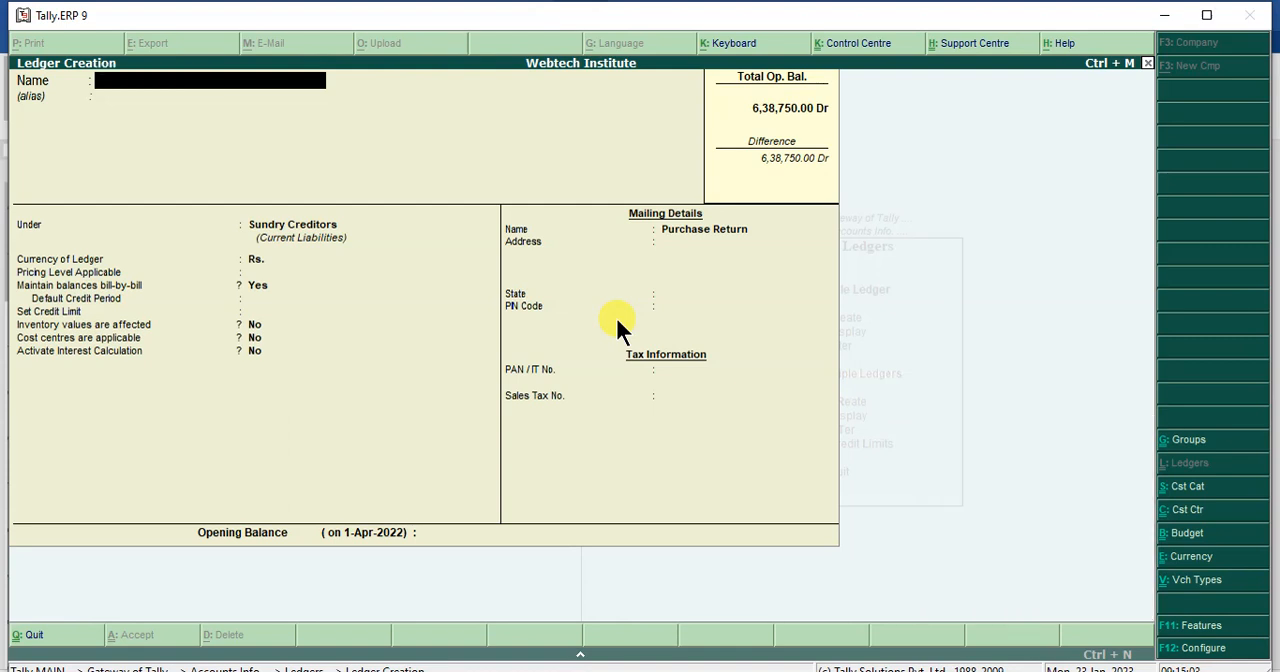
key(Escape)
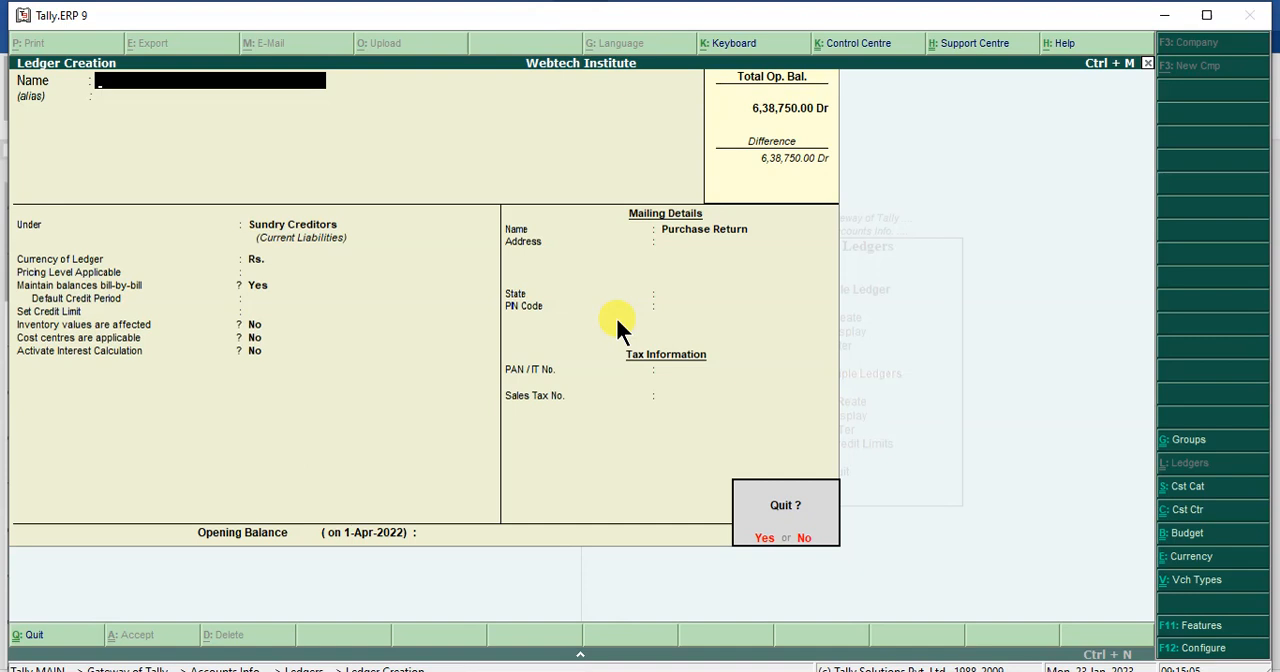
key(y)
key(Escape)
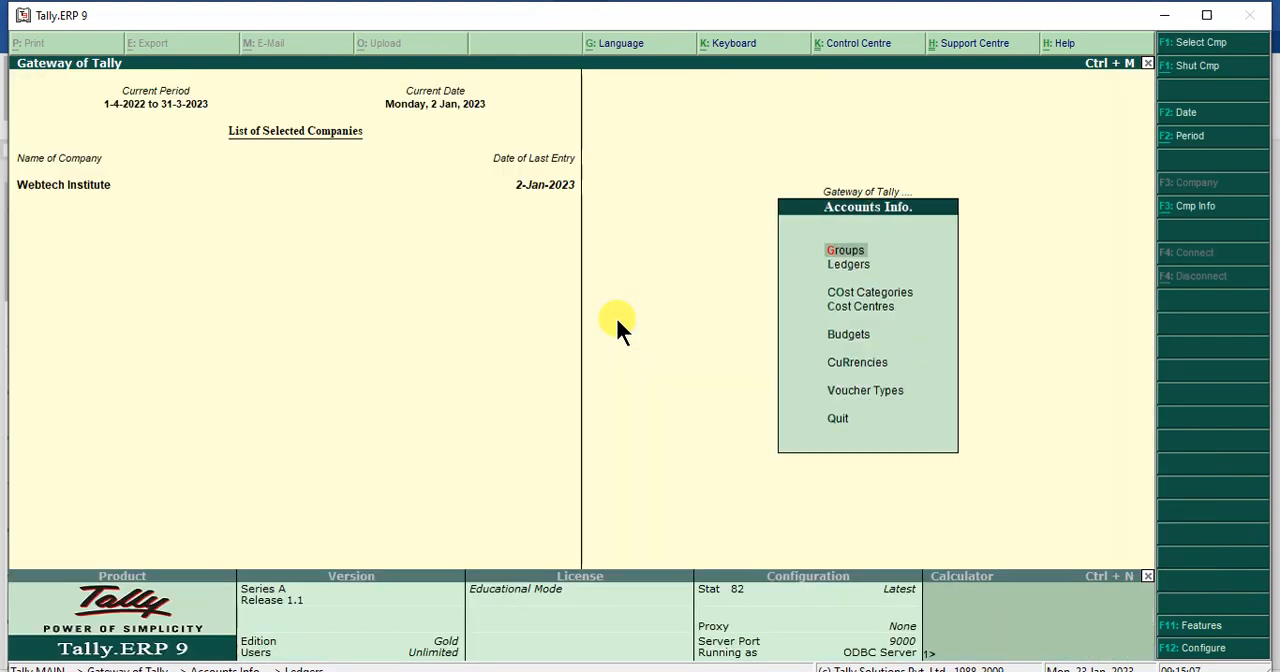
key(Down)
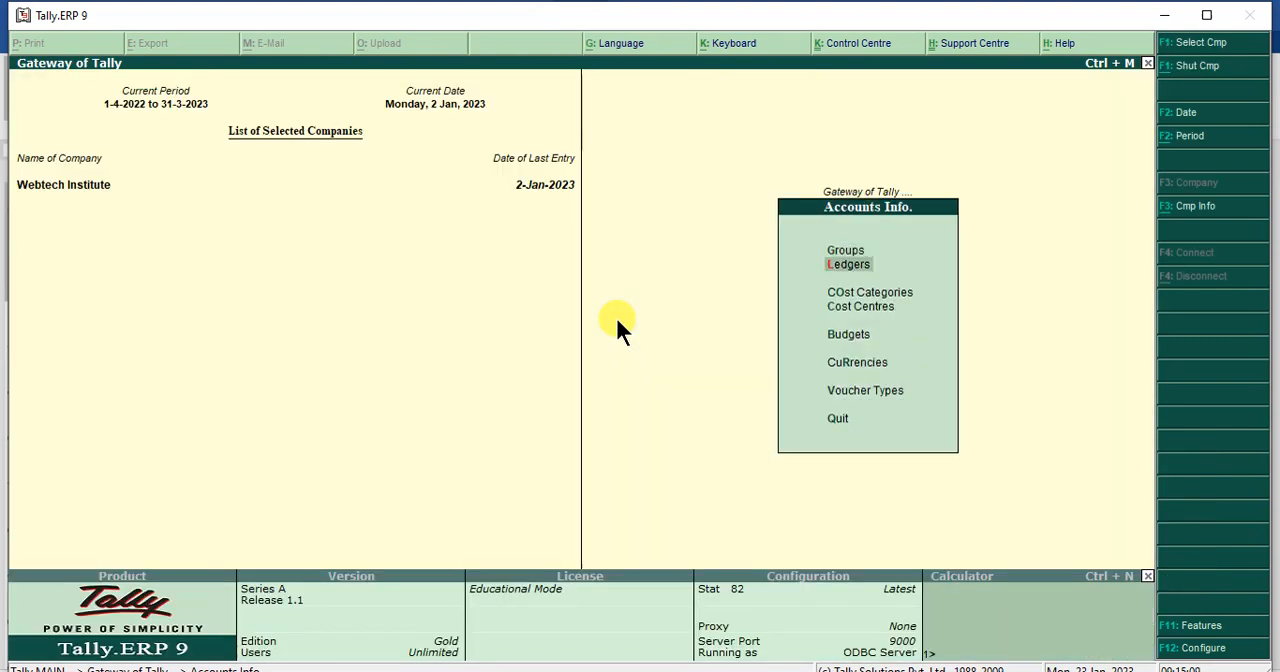
key(Escape)
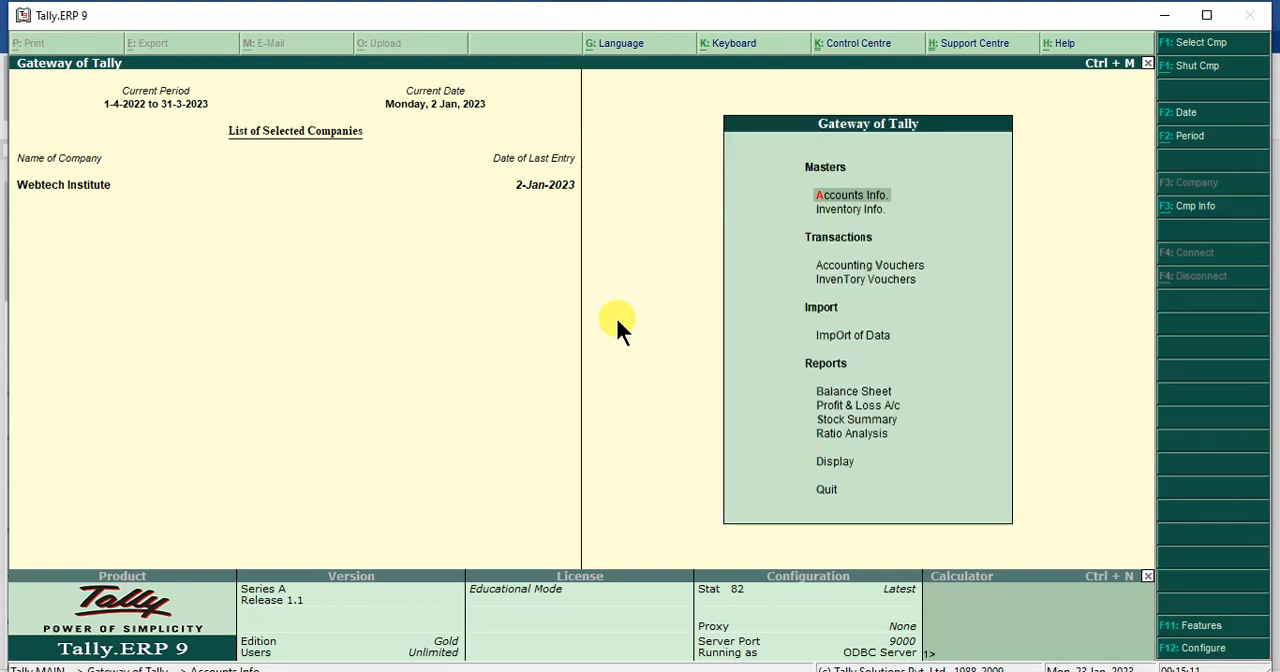
- Start a new single stock item and name it Mouse2, leaving the alias empty
key(Down)
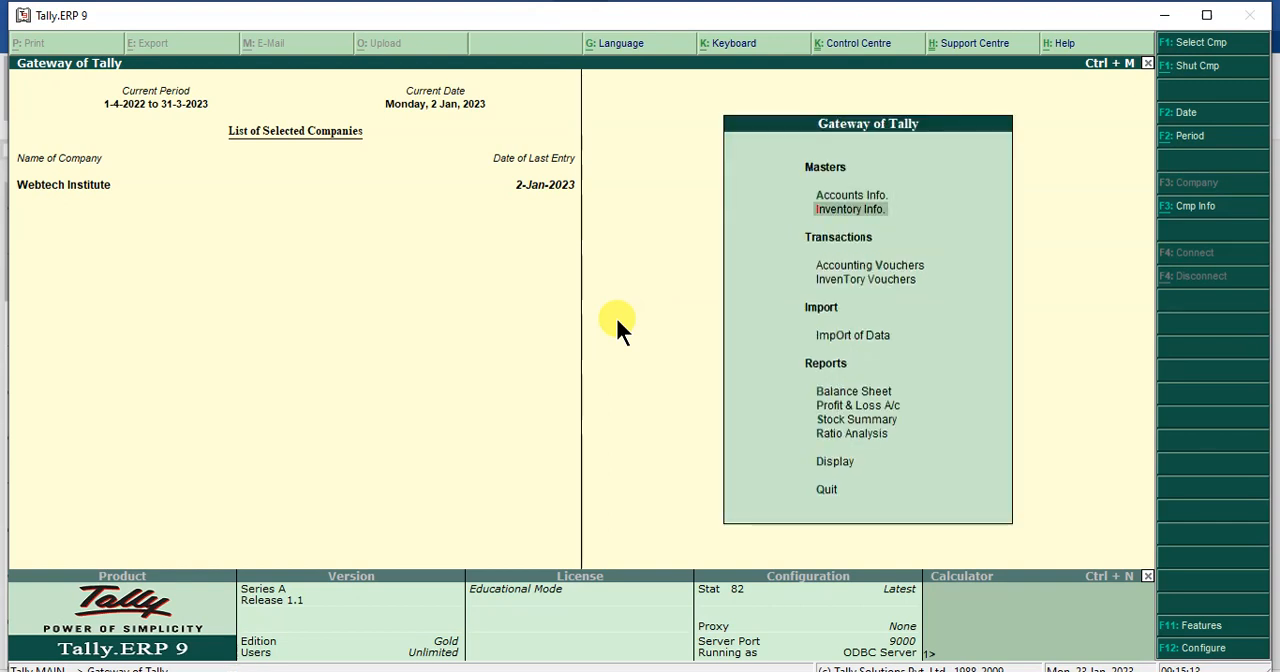
key(Return)
key(Down)
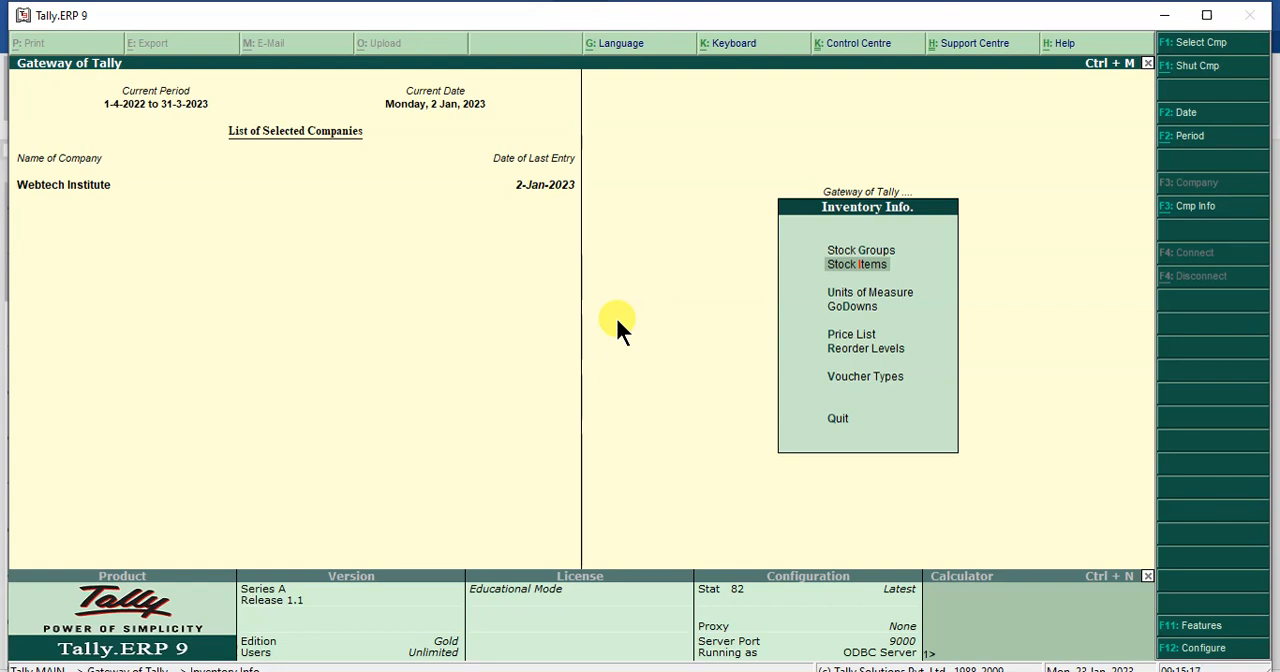
key(Return)
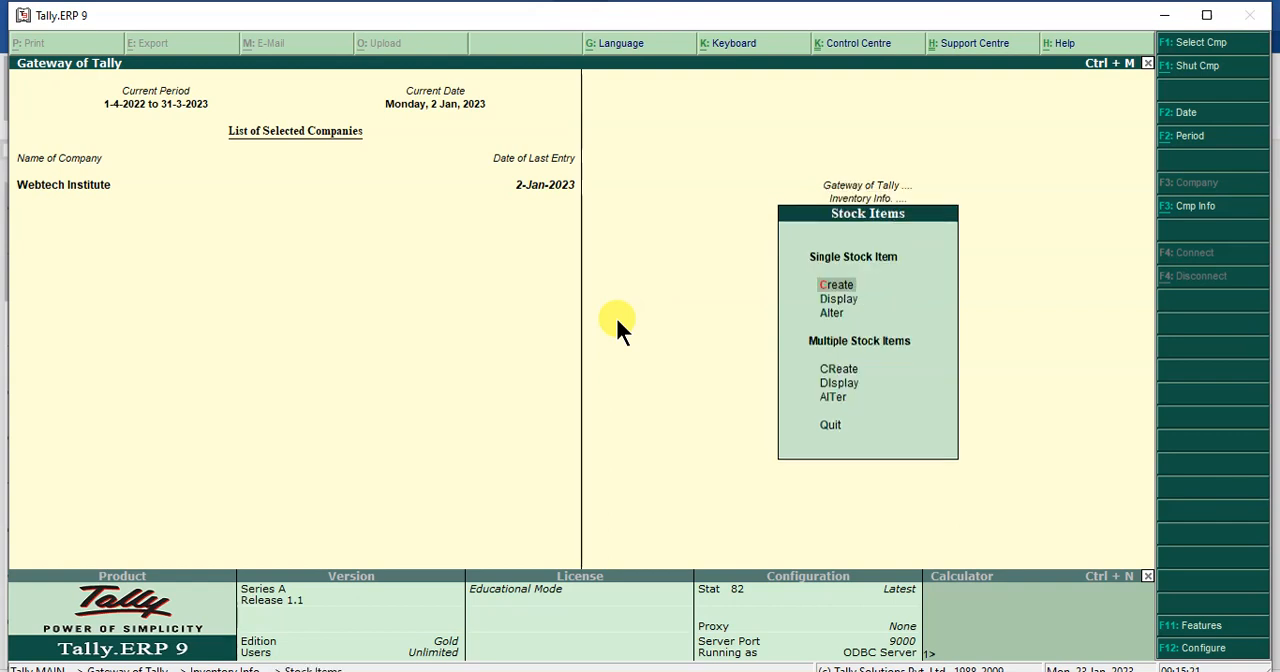
key(Return)
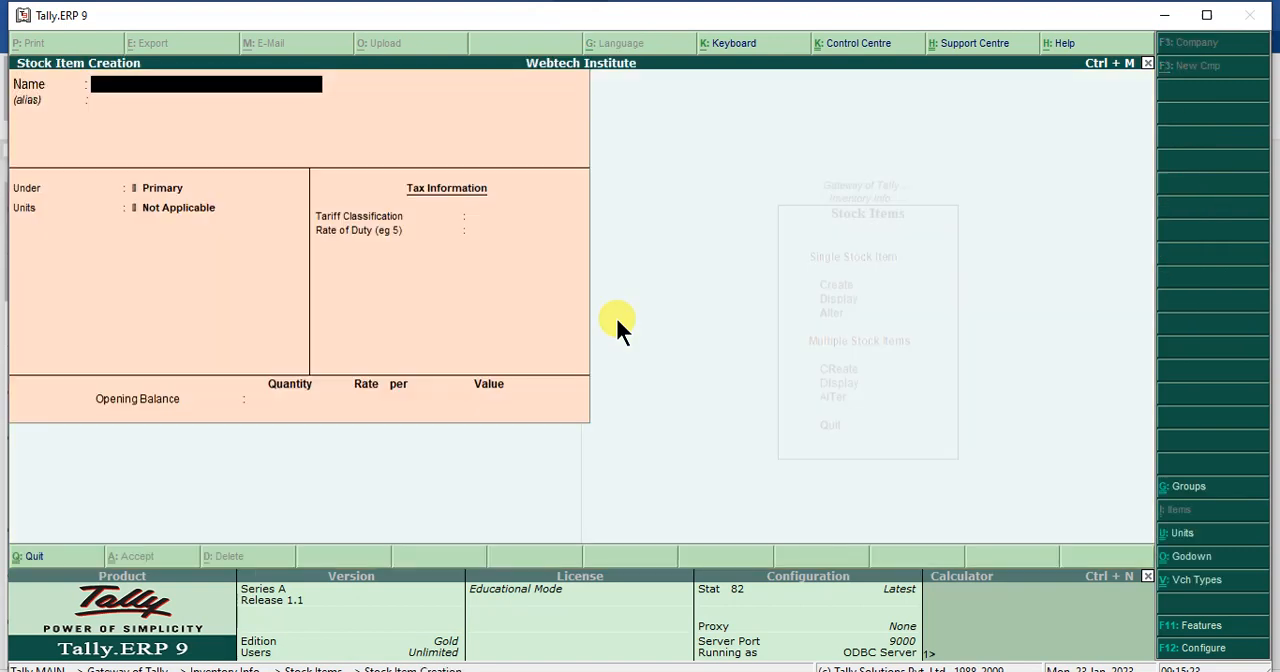
text(Mouse)
key(Return)
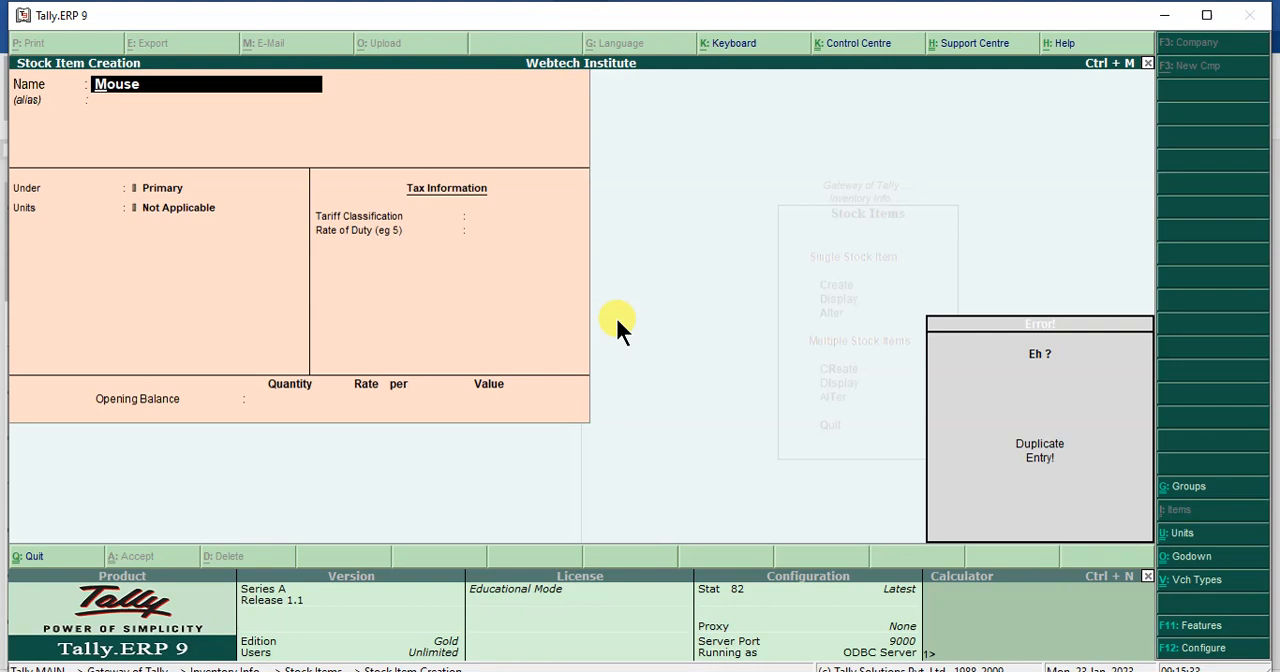
key(Escape)
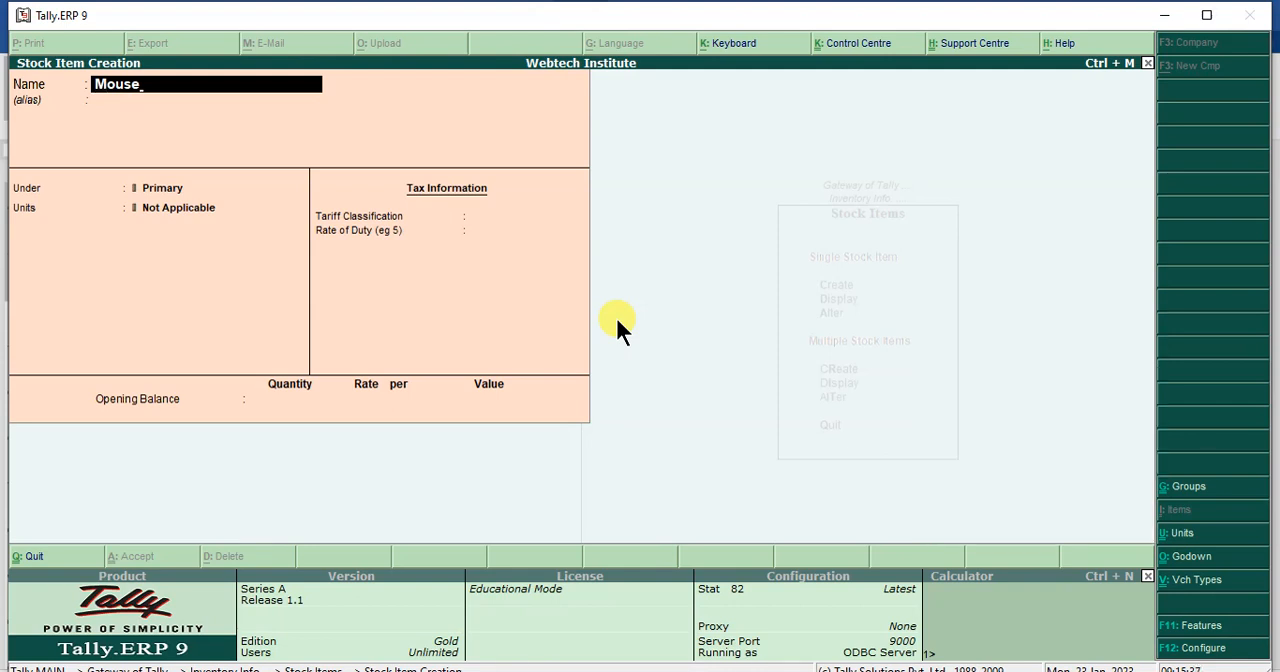
text(2)
key(Return)
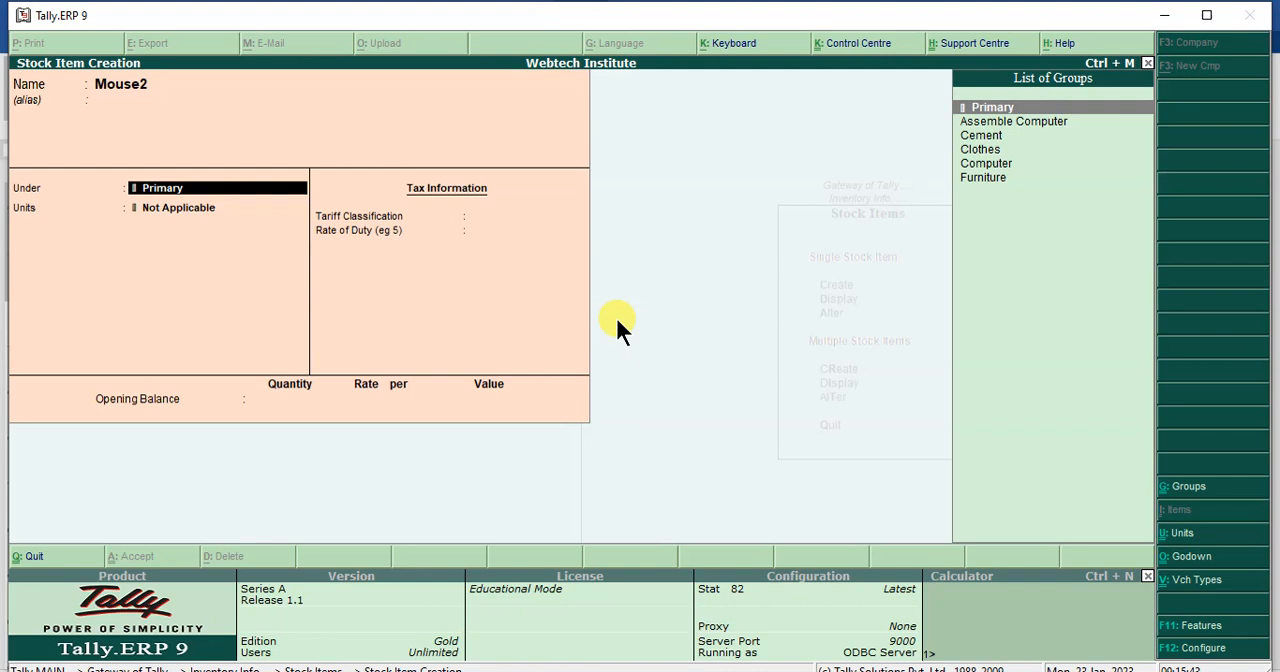
- Place the Mouse2 item under Computer with units pcs, Set Components No, tariff classification Not Applicable and rate of duty 0
key(Down)
key(Down)
key(Down)
key(Down)
key(Return)
key(Down)
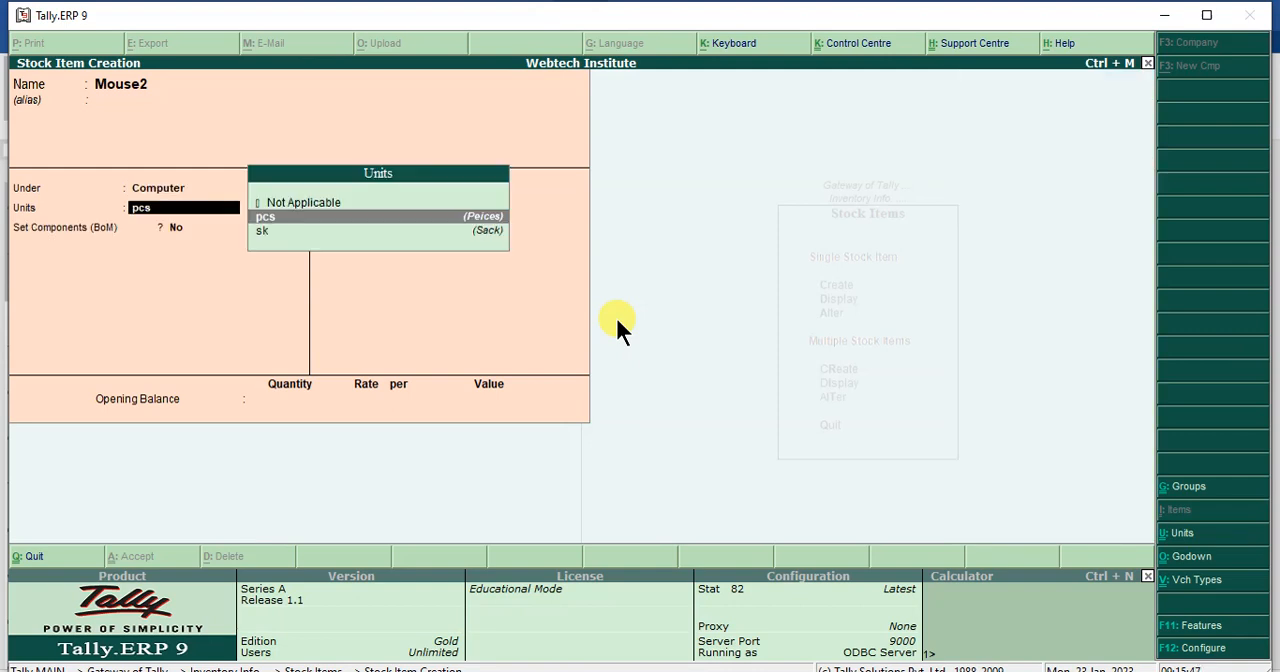
key(Return)
key(Return)
key(Return)
key(Return)
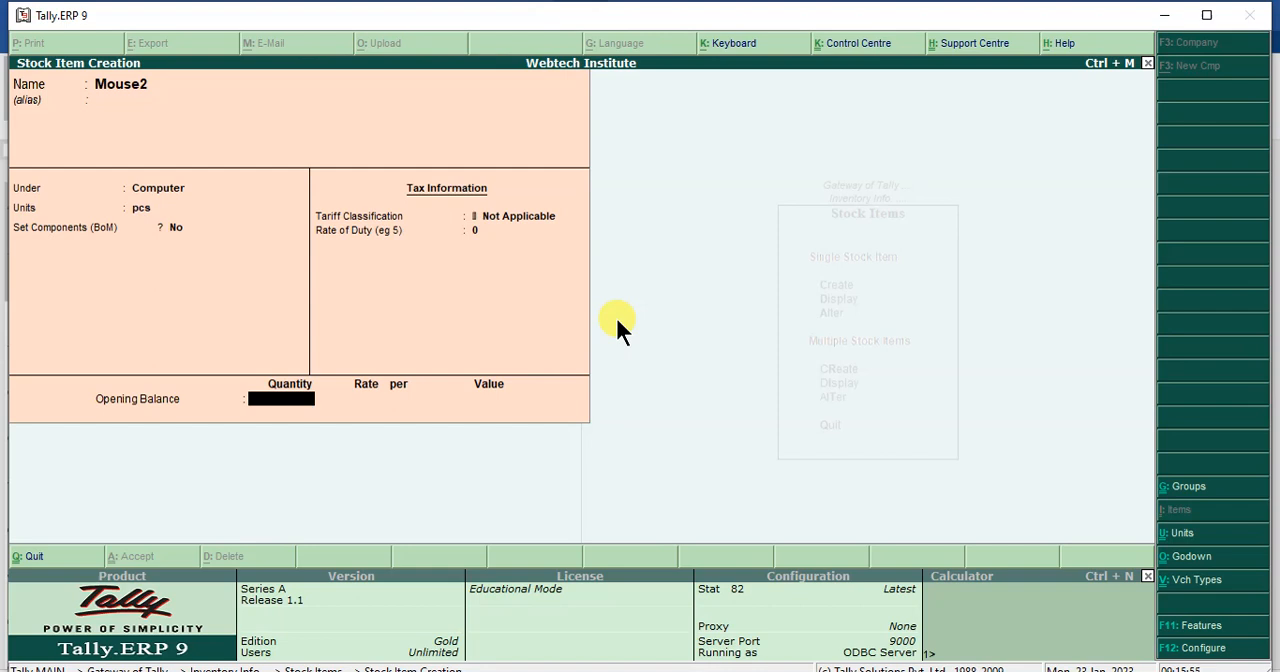
- Enter an opening balance of 1 pcs at Main Location with a rate of 500 and save the Mouse2 item
text(1)
key(Return)
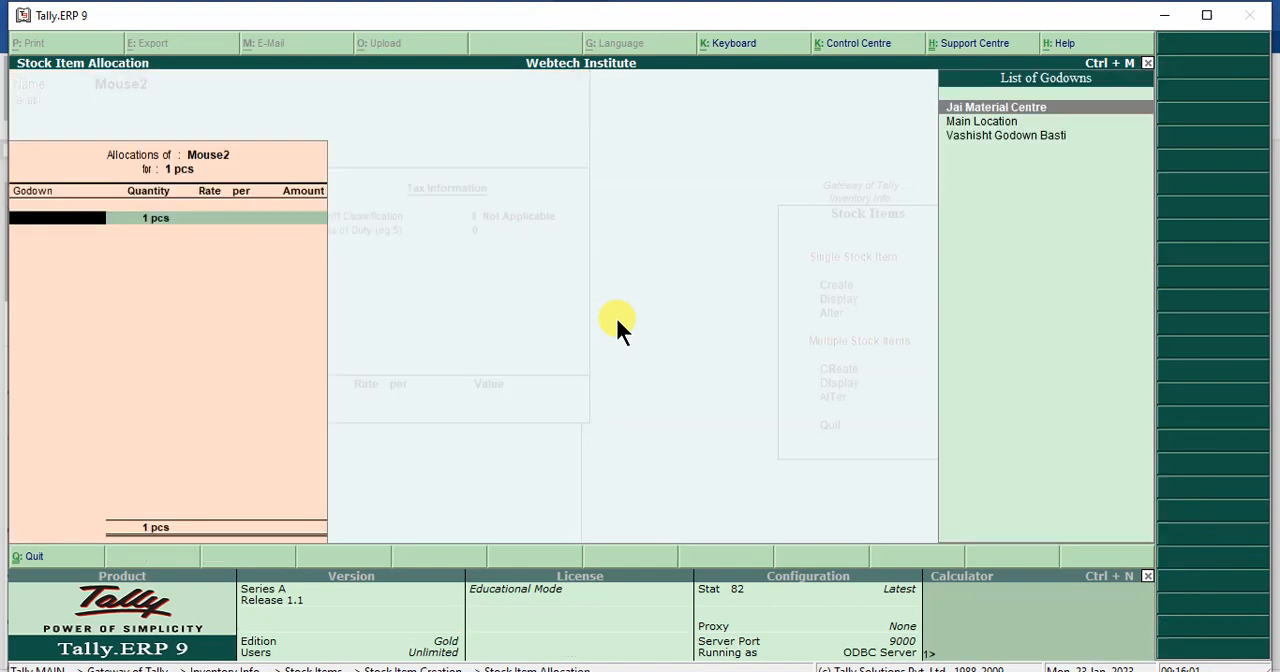
key(Down)
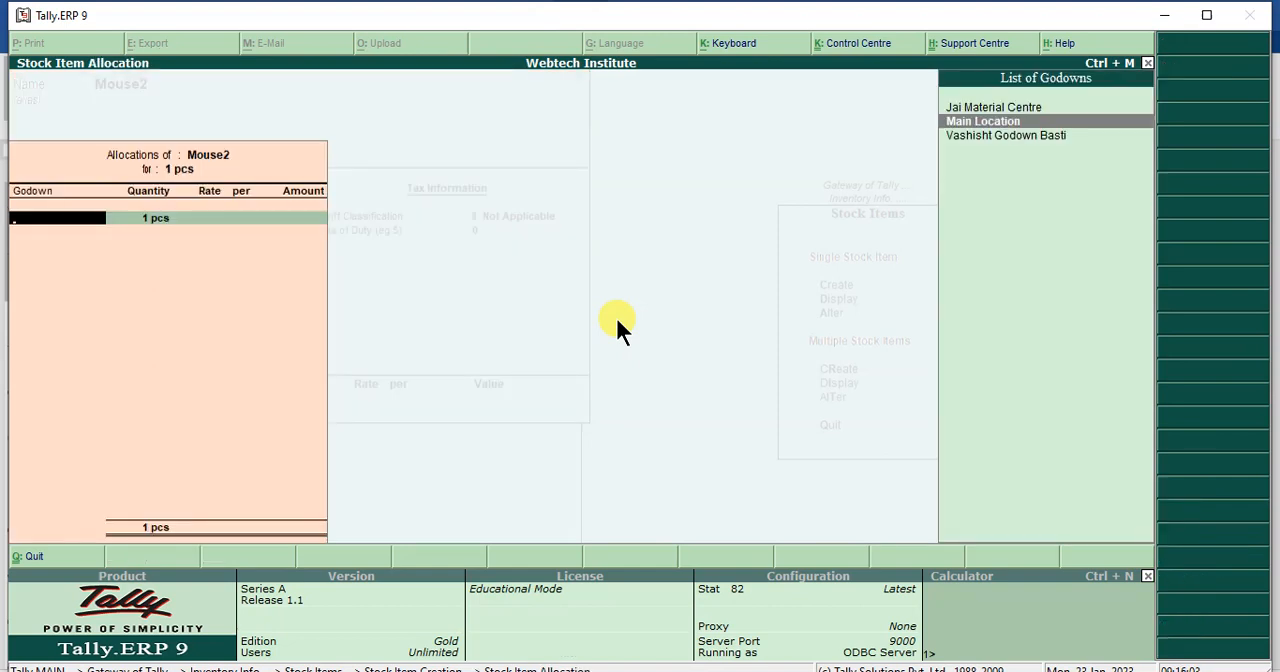
key(Return)
key(Return)
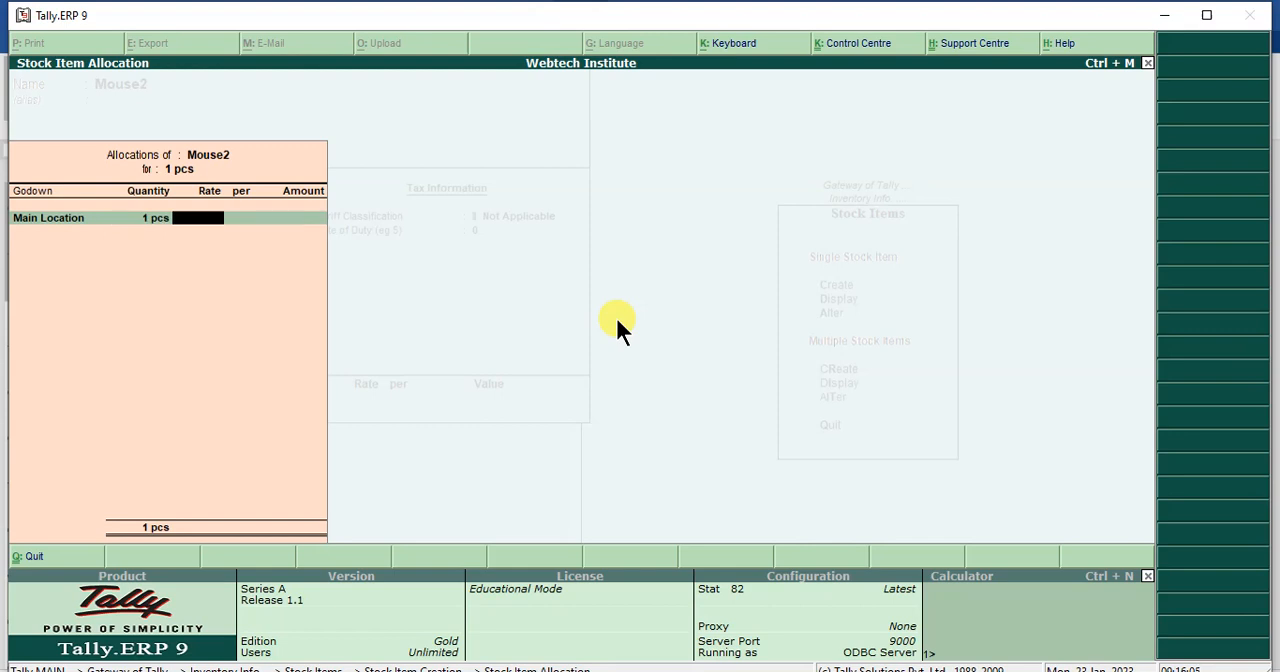
text(500)
key(Return)
key(Return)
key(Return)
key(Return)
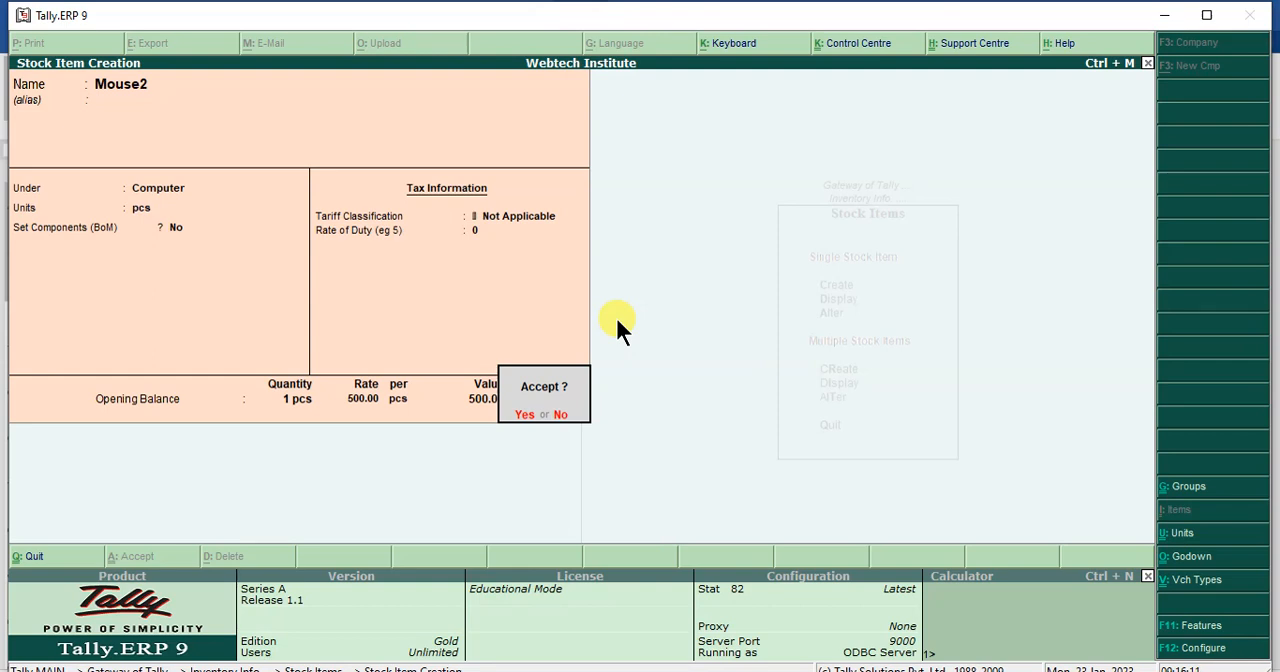
key(Return)
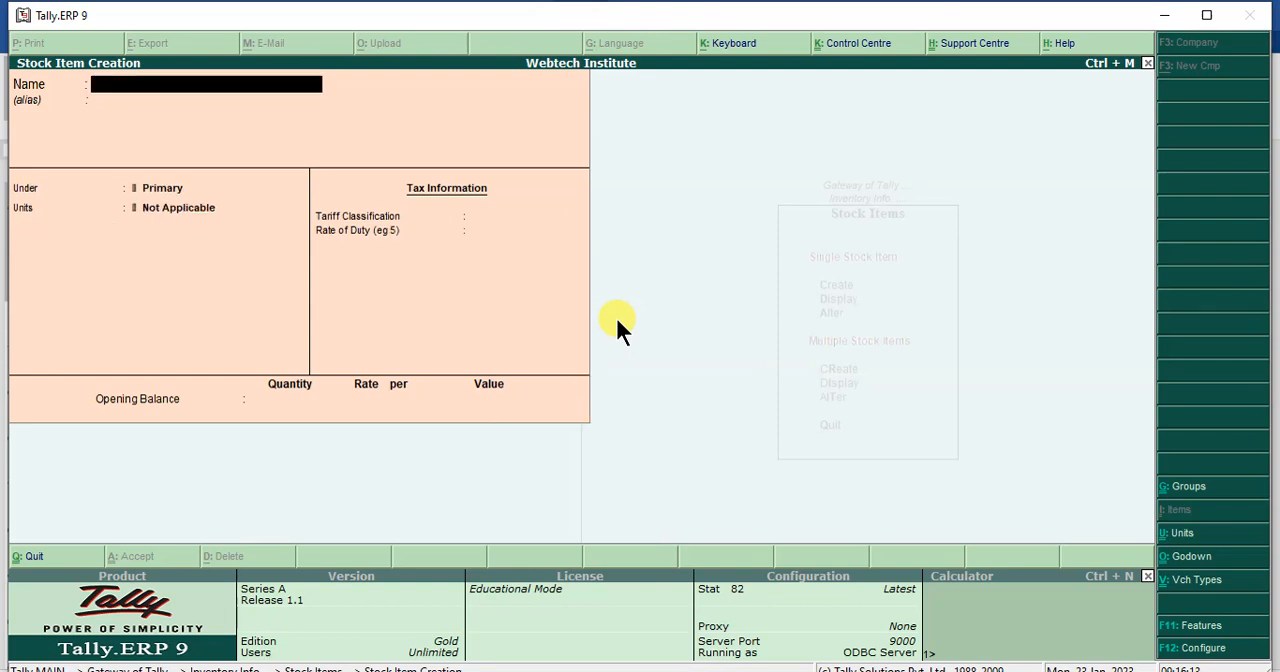
- Quit stock item creation and return to the Gateway of Tally
key(Escape)
key(Return)
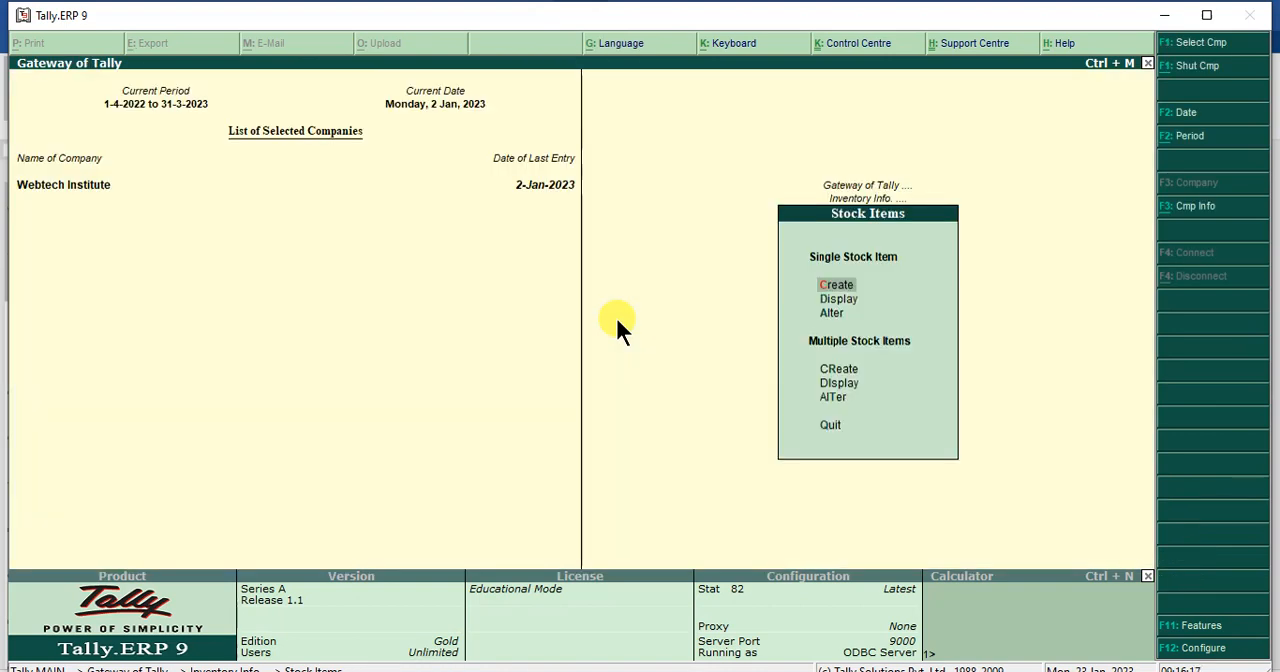
key(Escape)
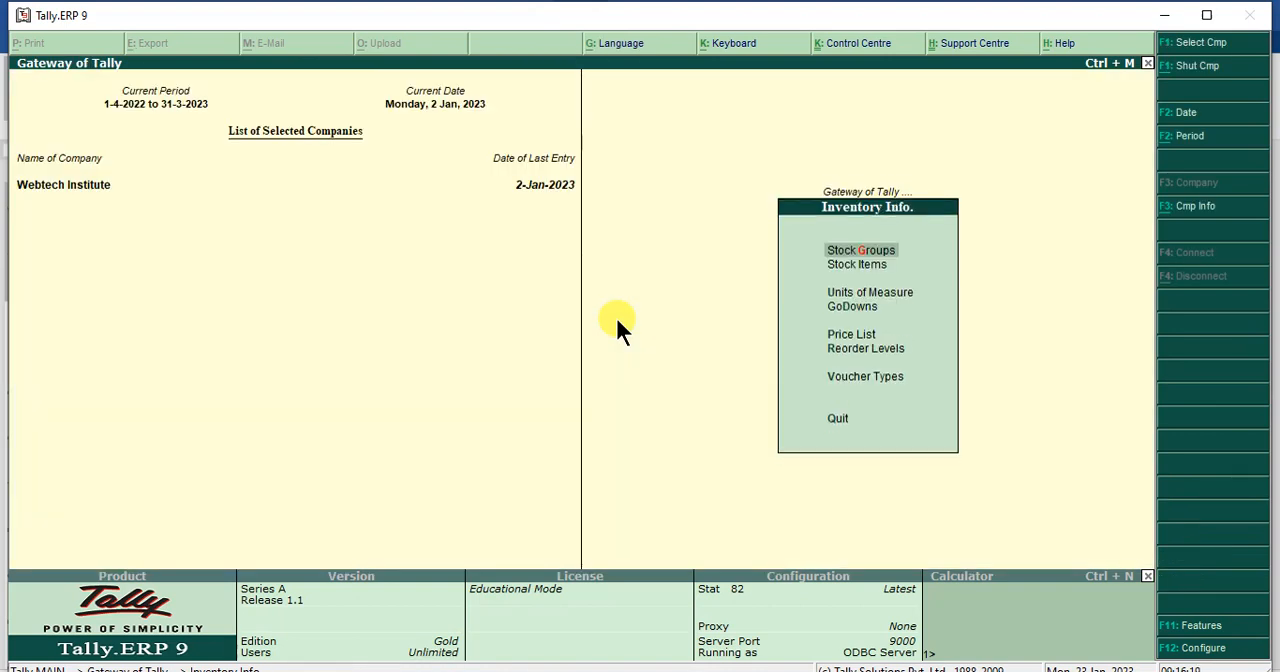
key(Escape)
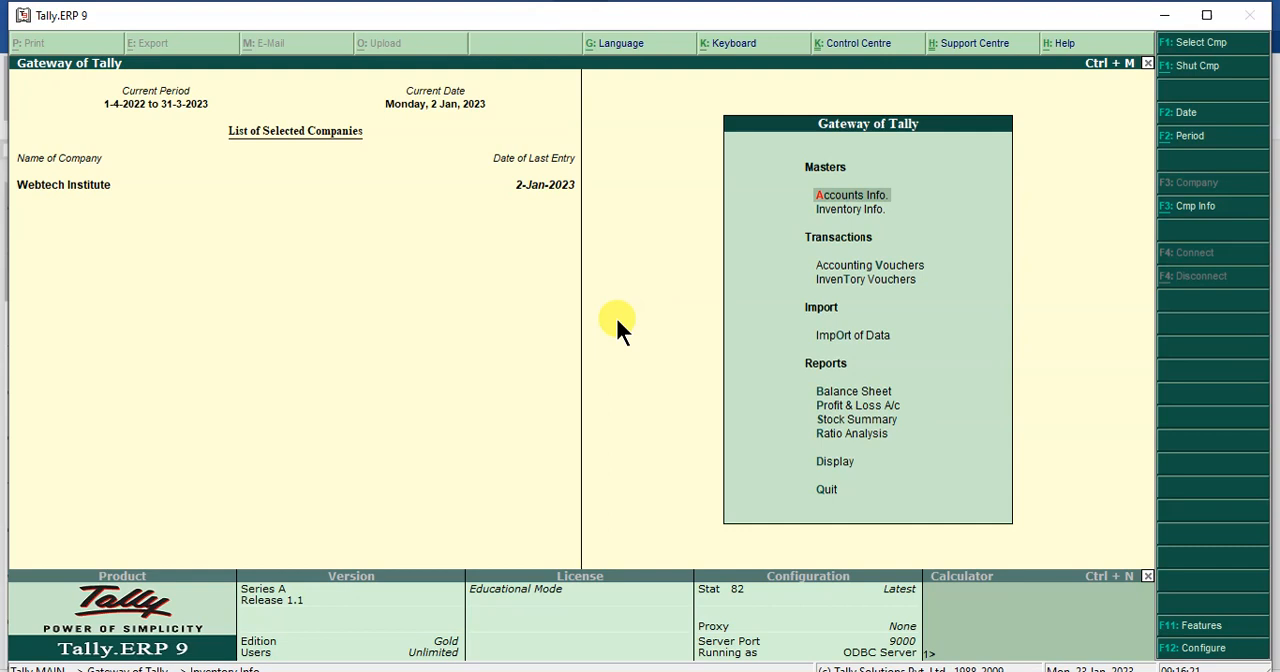
- Start an accounting voucher and set the voucher date to 1-Jan-2023
key(Down)
key(Down)
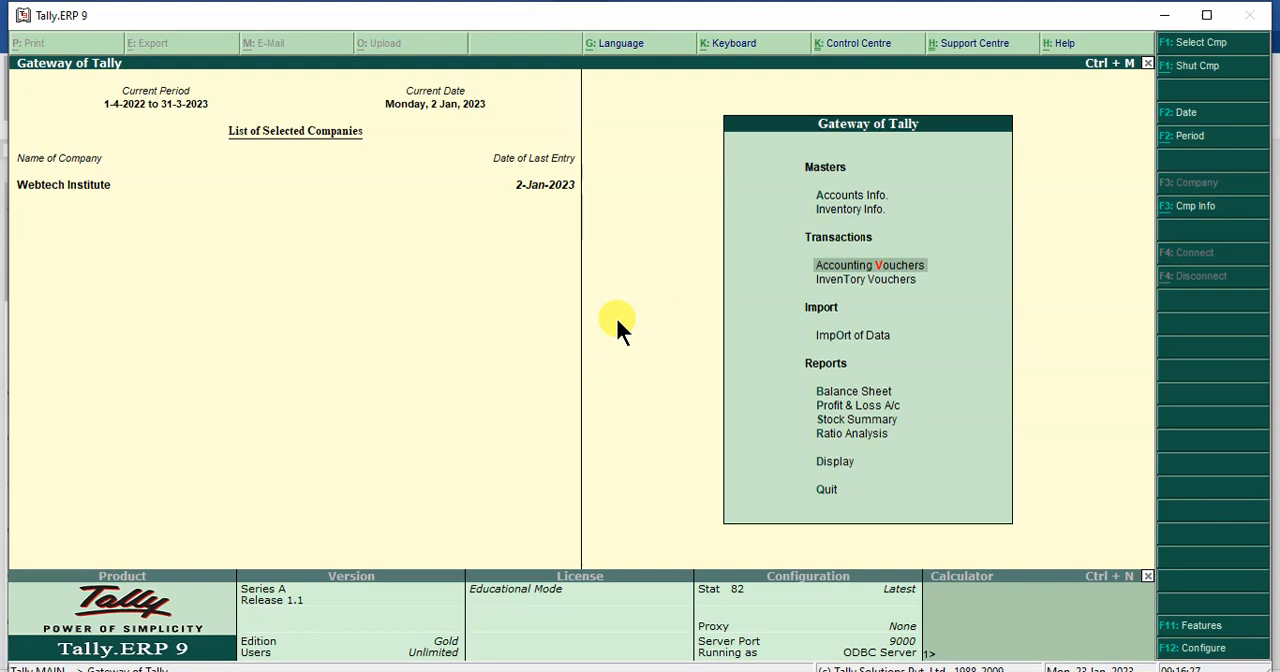
key(Return)
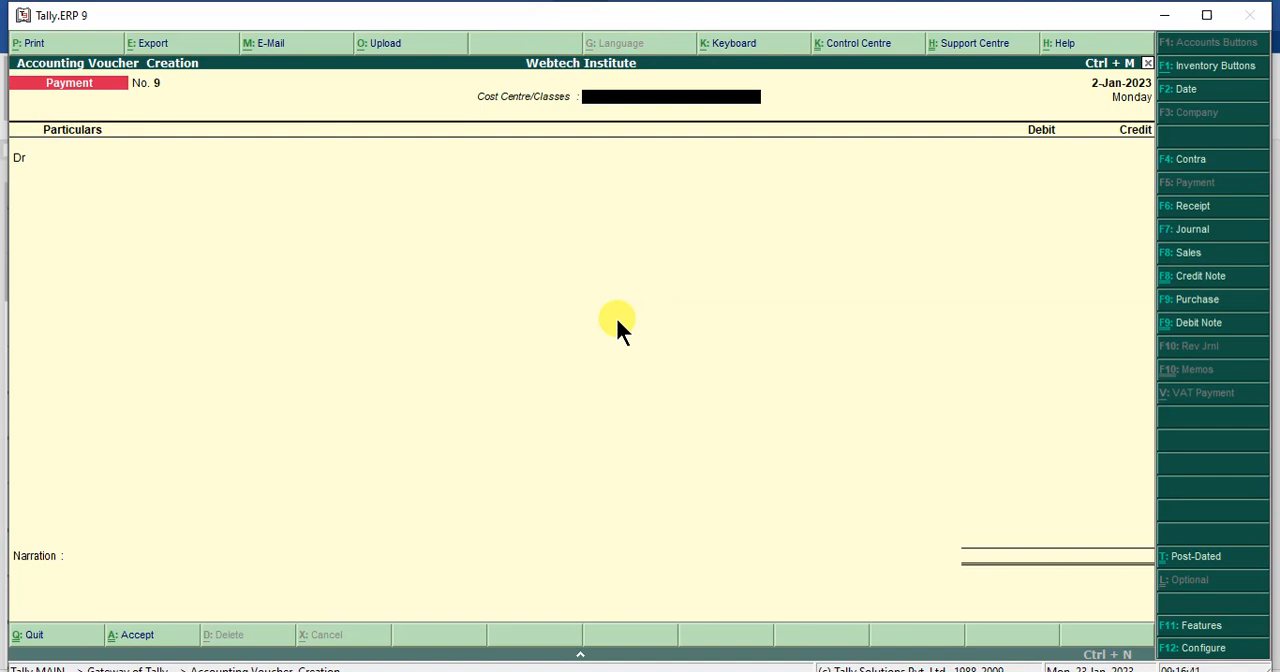
key(F2)
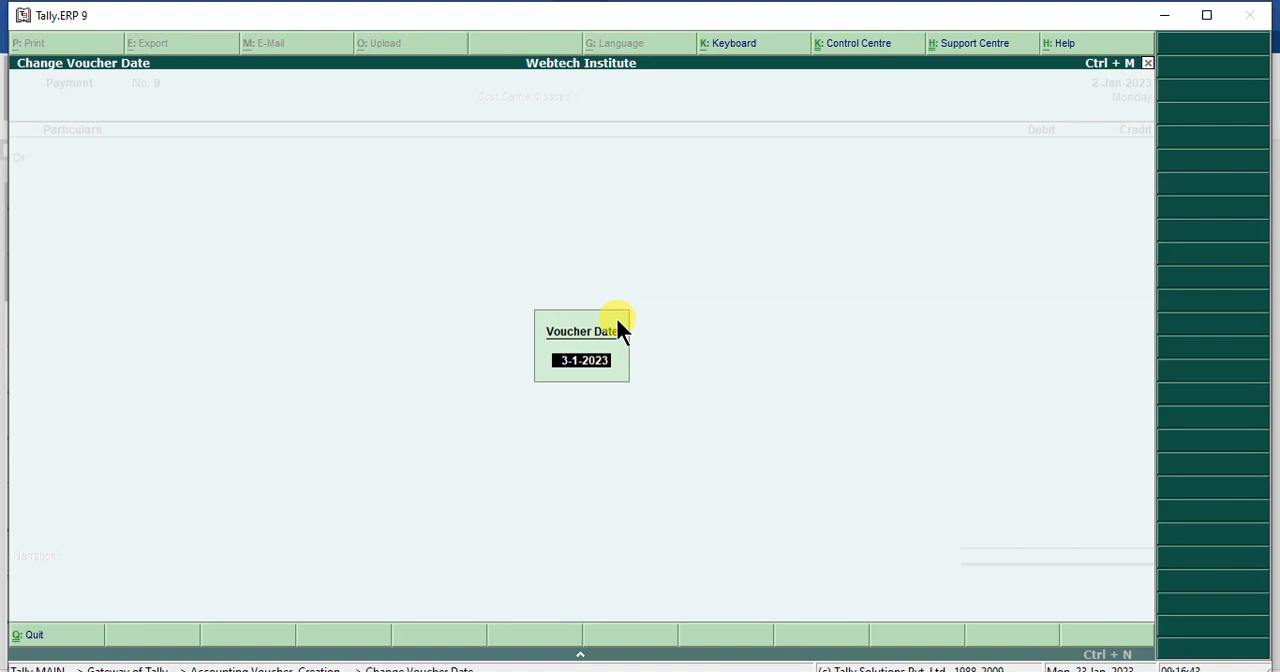
key(BackSpace)
text(1.1)
key(Return)
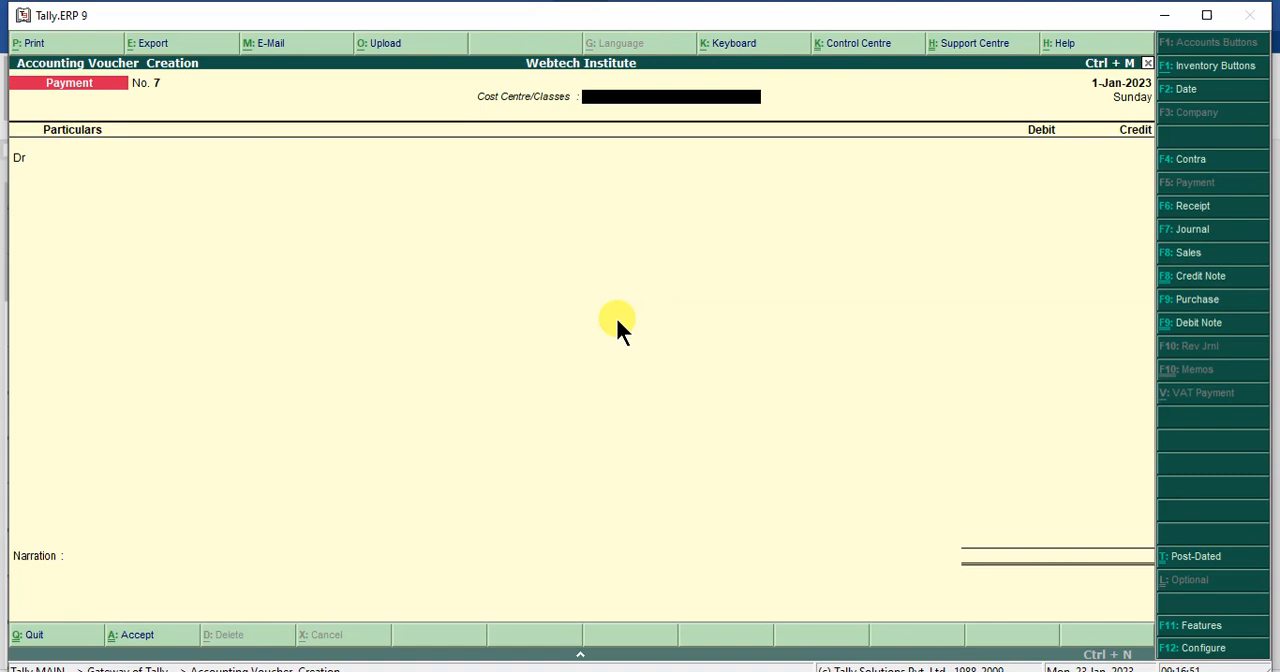
- Switch to a purchase voucher with reference pur/123 and cost centre/class Not Applicable
key(Return)
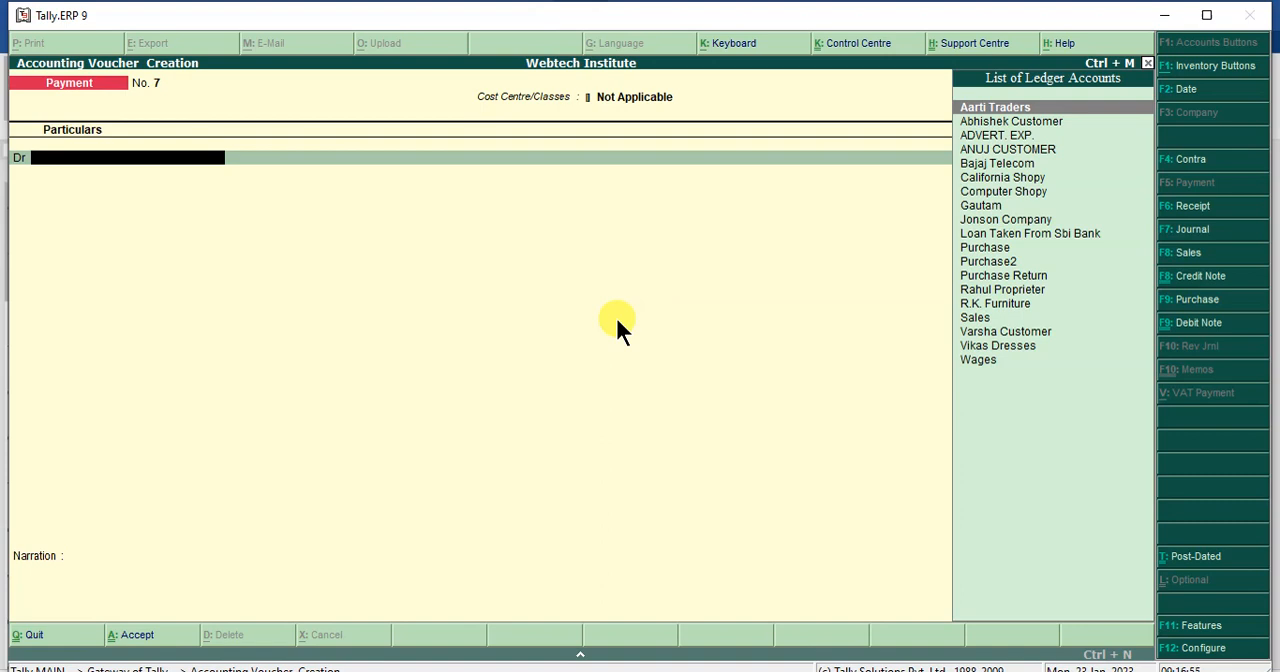
click(1192, 300)
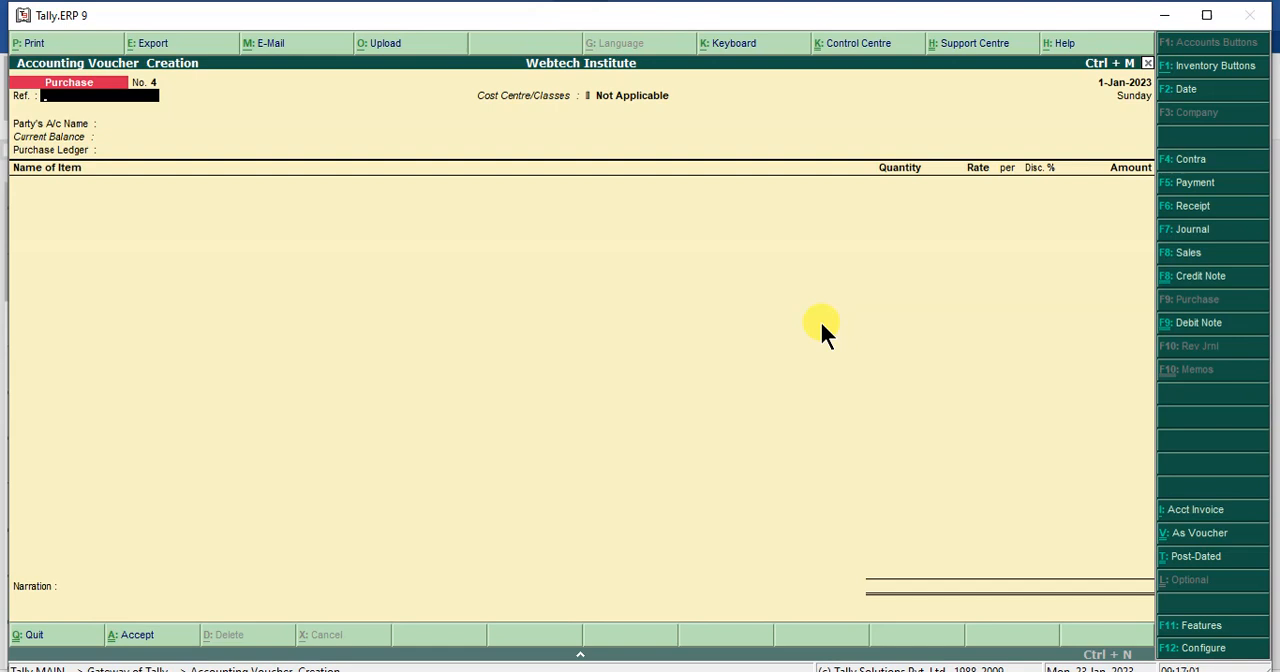
text(pur/123)
key(Return)
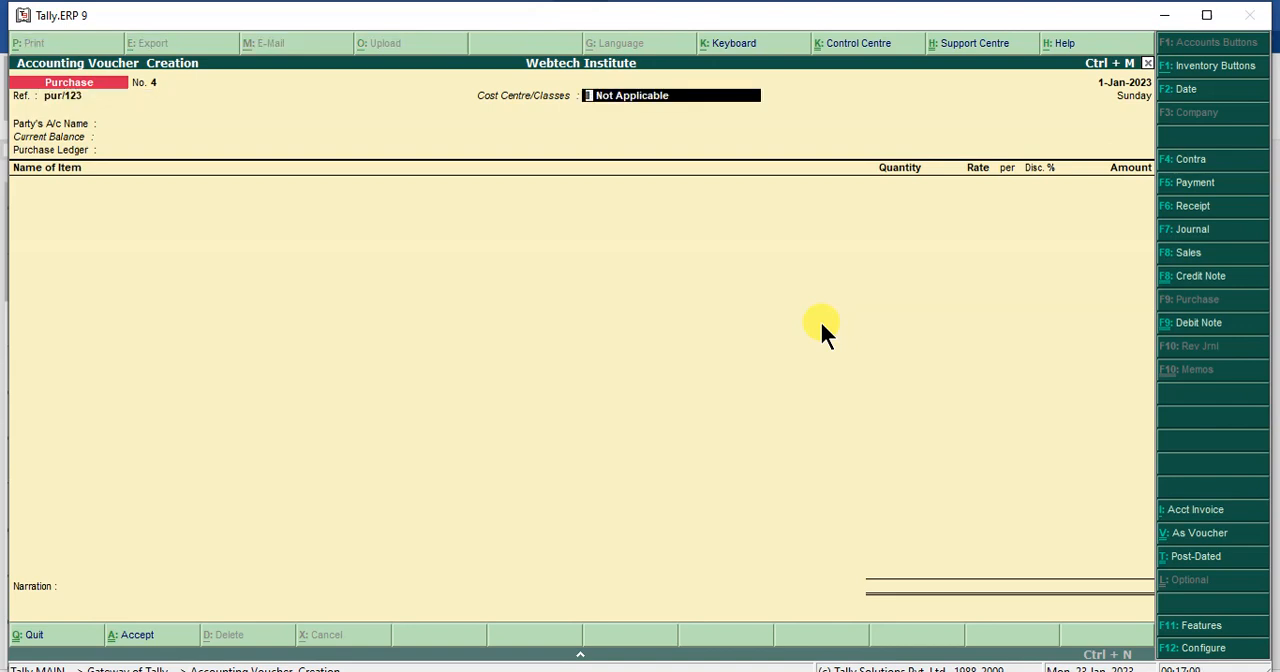
key(Return)
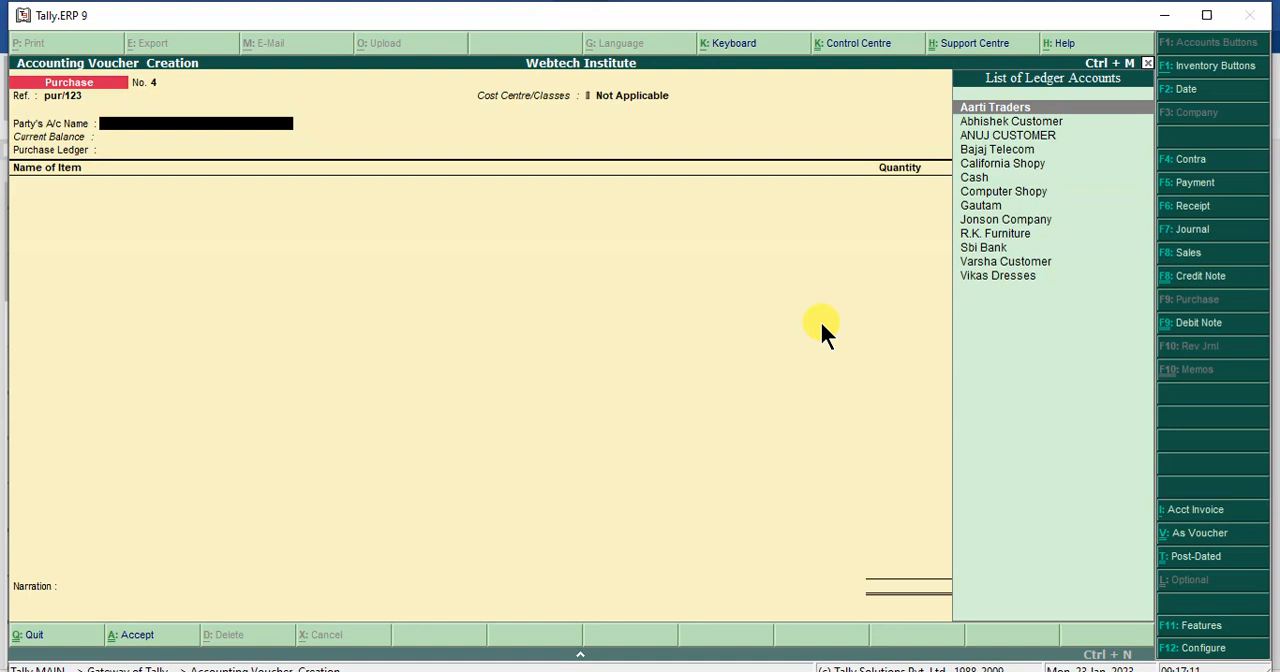
- Choose Computer Shopy as the purchase voucher's party account and accept the default party details
key(Down)
key(Down)
key(Down)
key(Down)
key(Down)
key(Down)
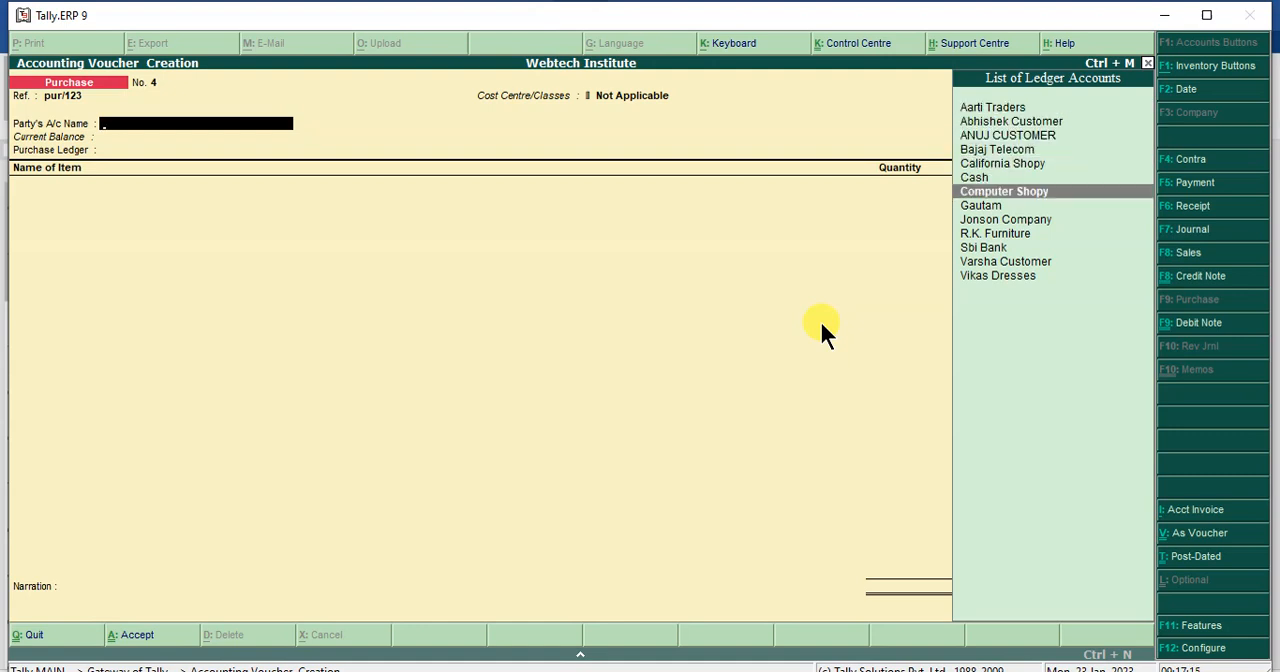
key(Return)
key(Return)
key(Return)
key(Return)
key(Return)
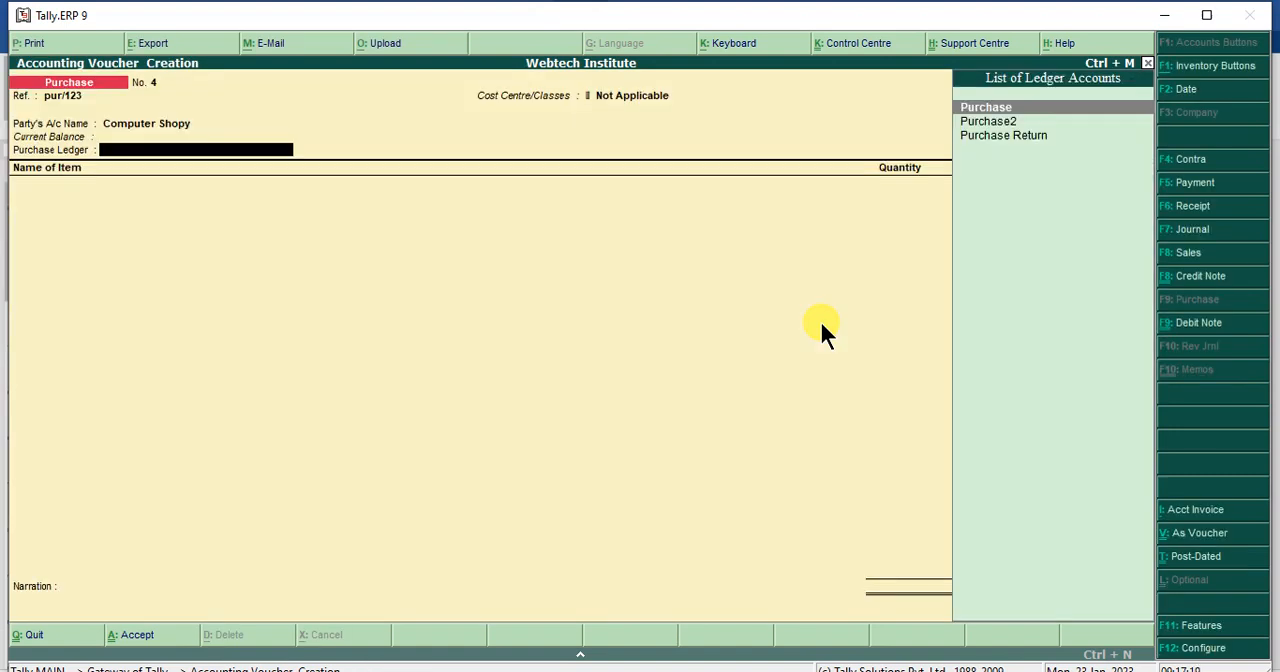
- Select Purchase as the purchase ledger of the voucher
key(Down)
key(Down)
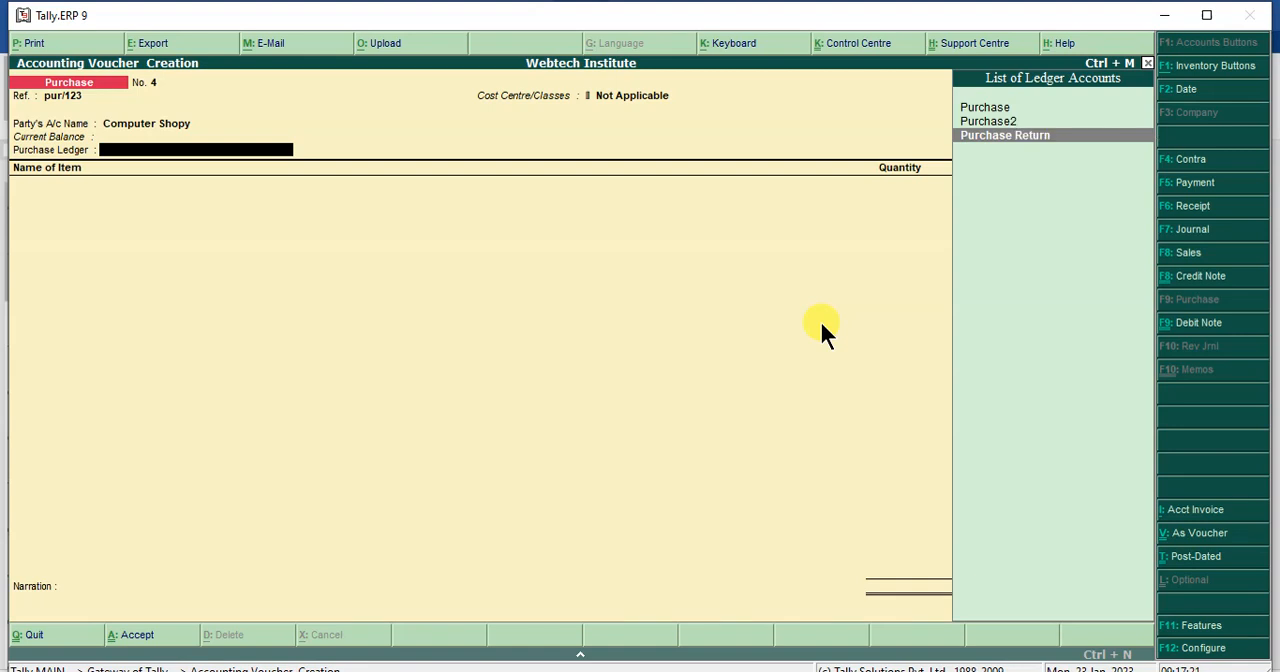
key(Up)
key(Up)
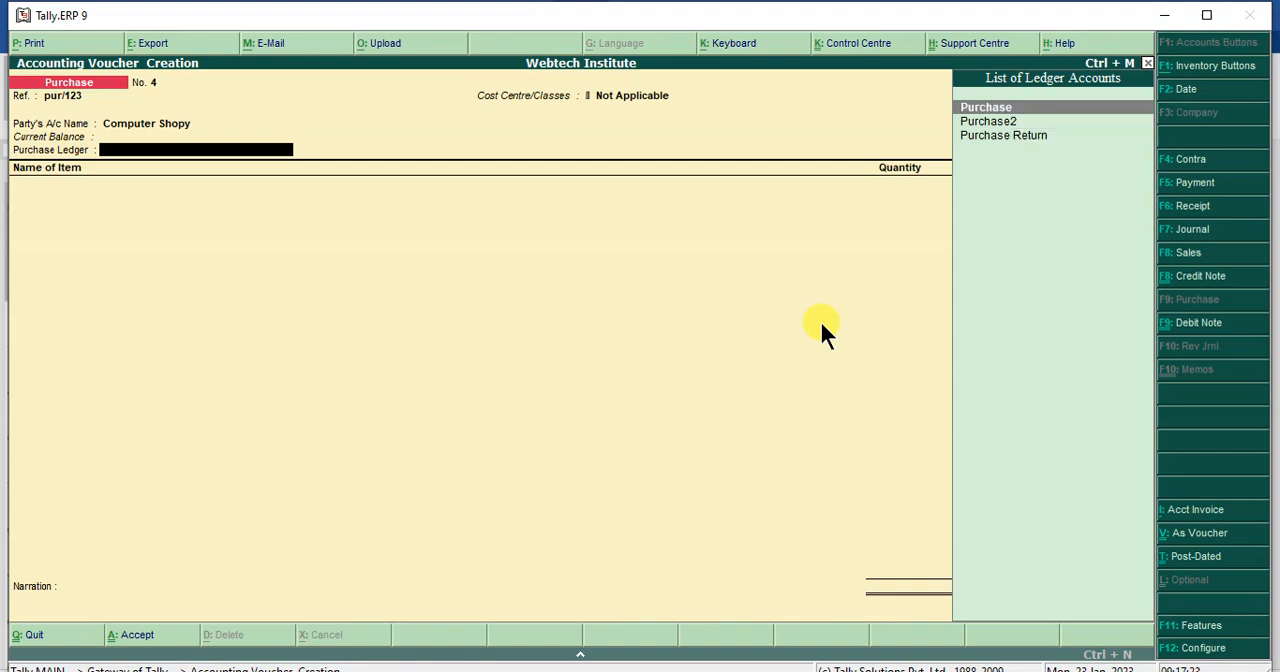
key(Return)
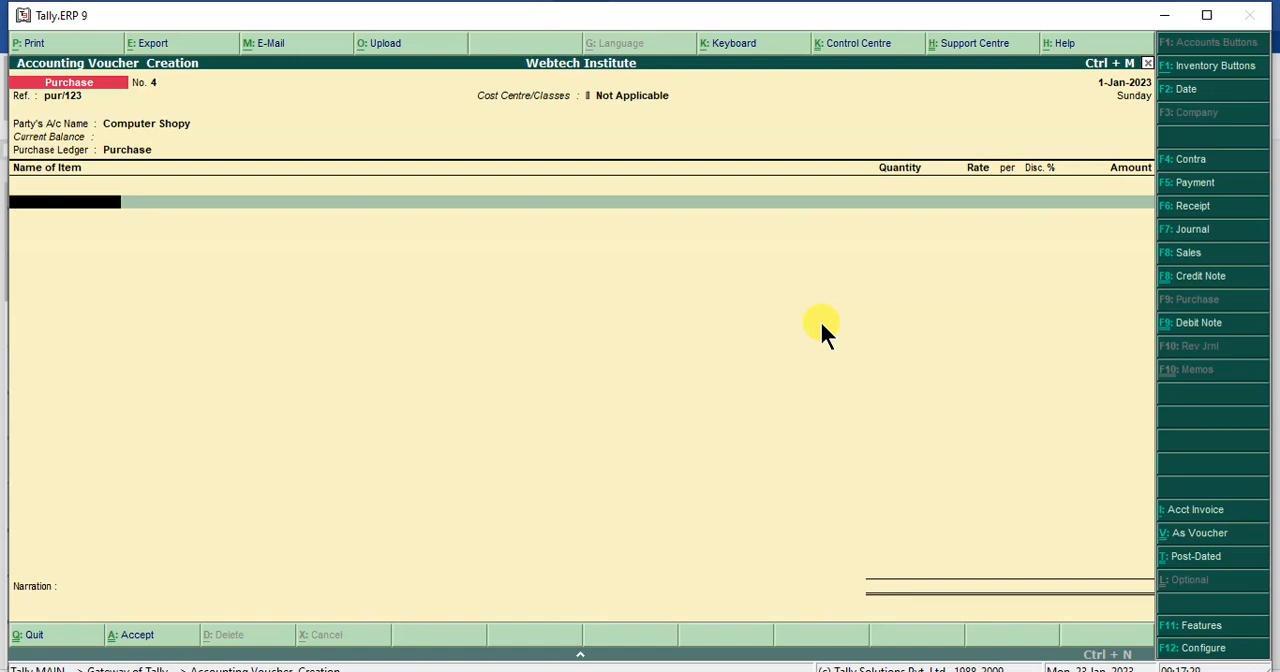
- Choose Mouse2 as the stock item on the first line of the purchase voucher
key(space)
key(Down)
key(Down)
key(Down)
key(Down)
key(Down)
key(Down)
key(Down)
key(Down)
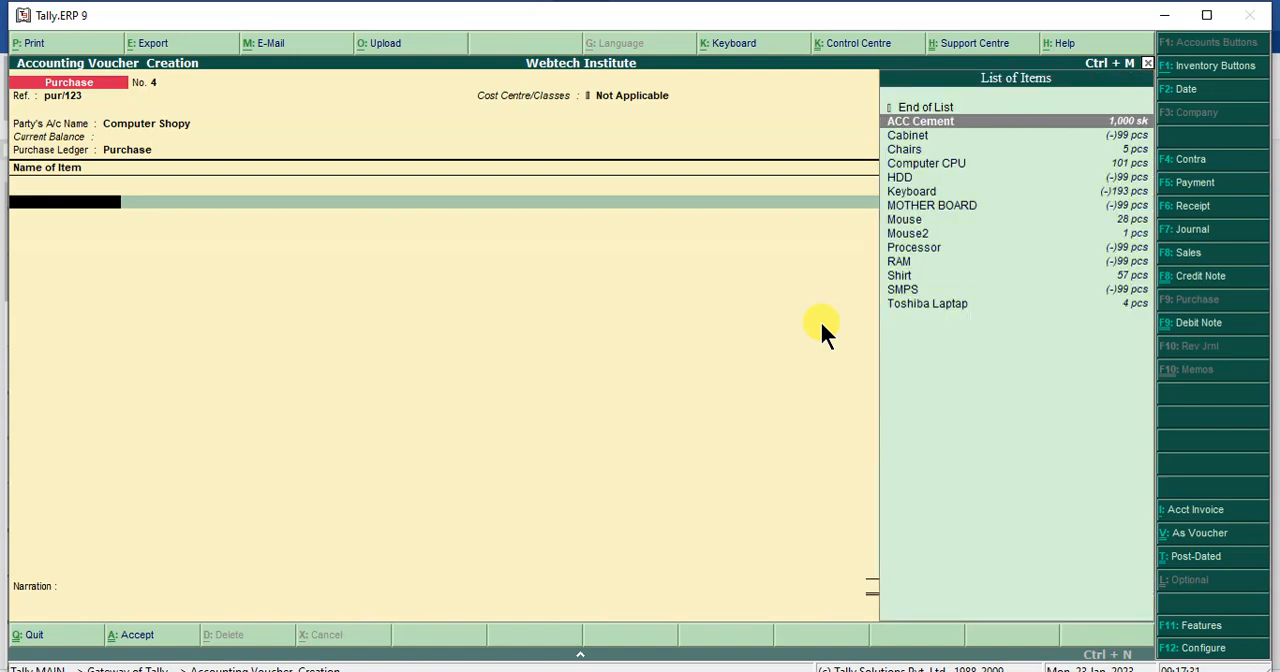
key(Down)
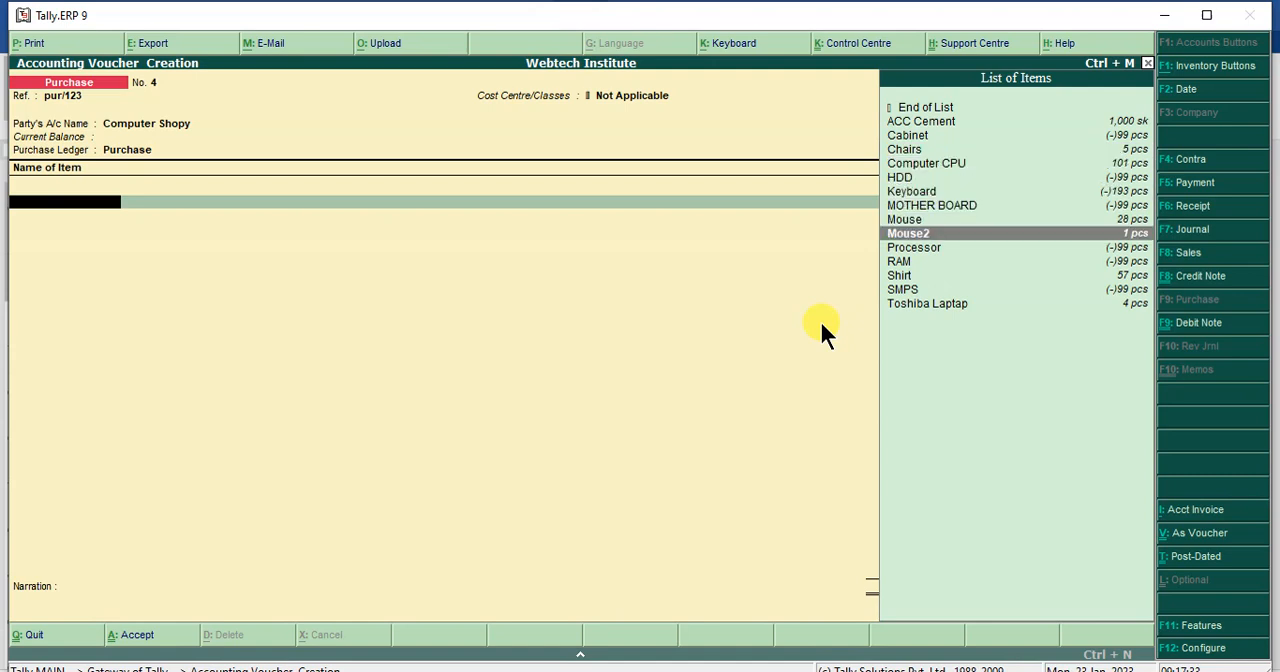
key(Return)
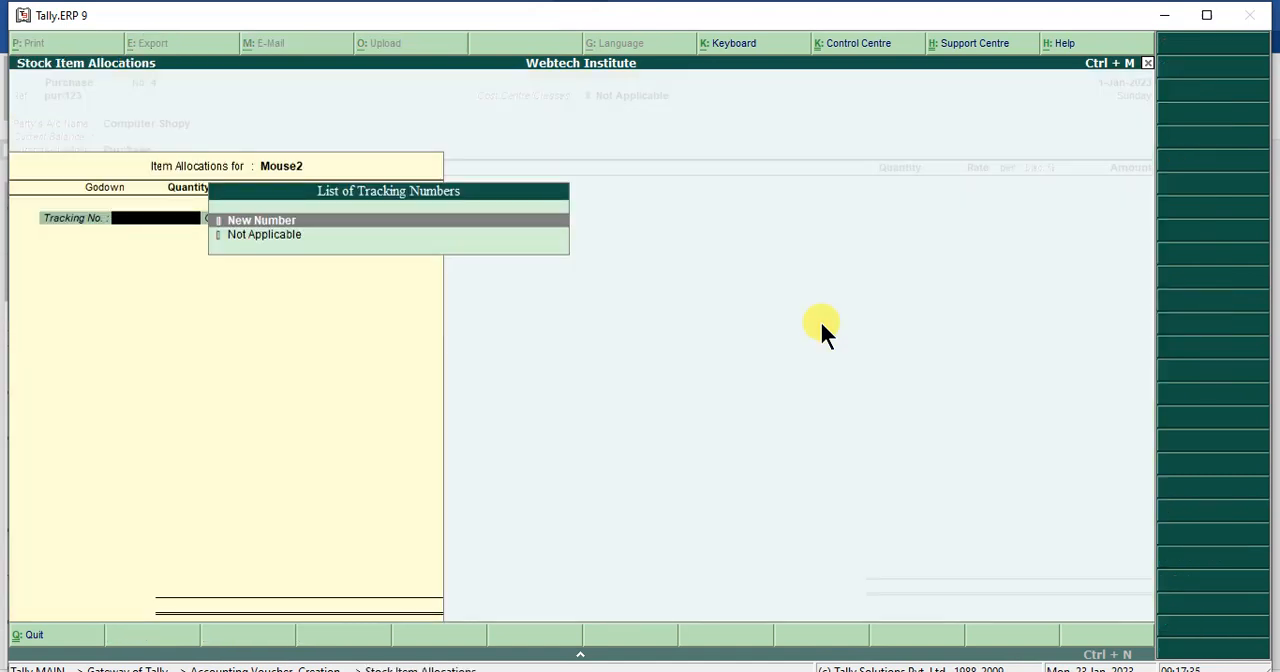
- Set Mouse2's tracking and order numbers to Not Applicable and allocate the purchase to the Main Location godown
key(Down)
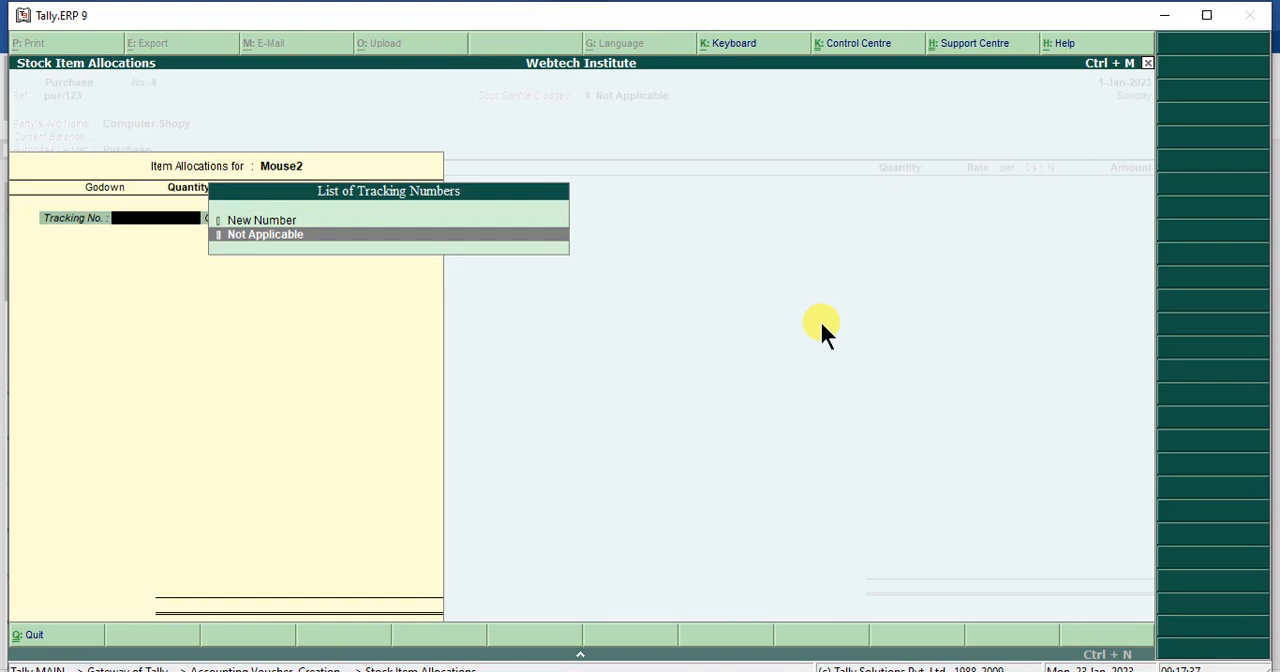
key(Return)
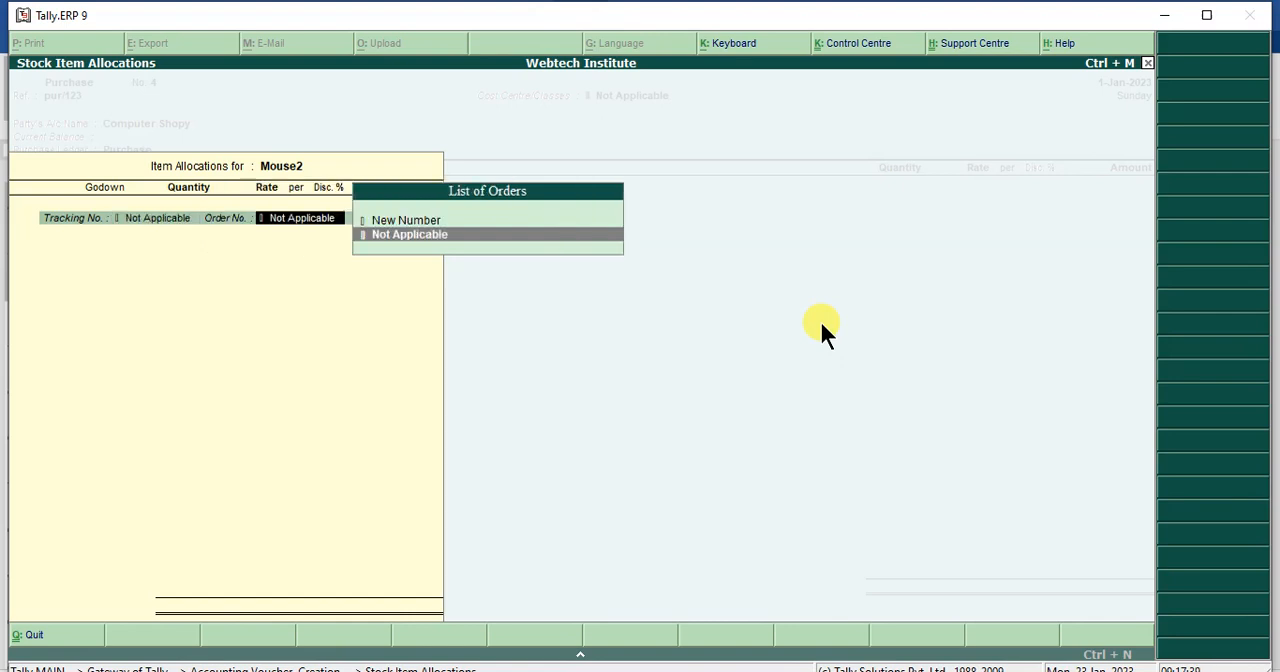
key(Return)
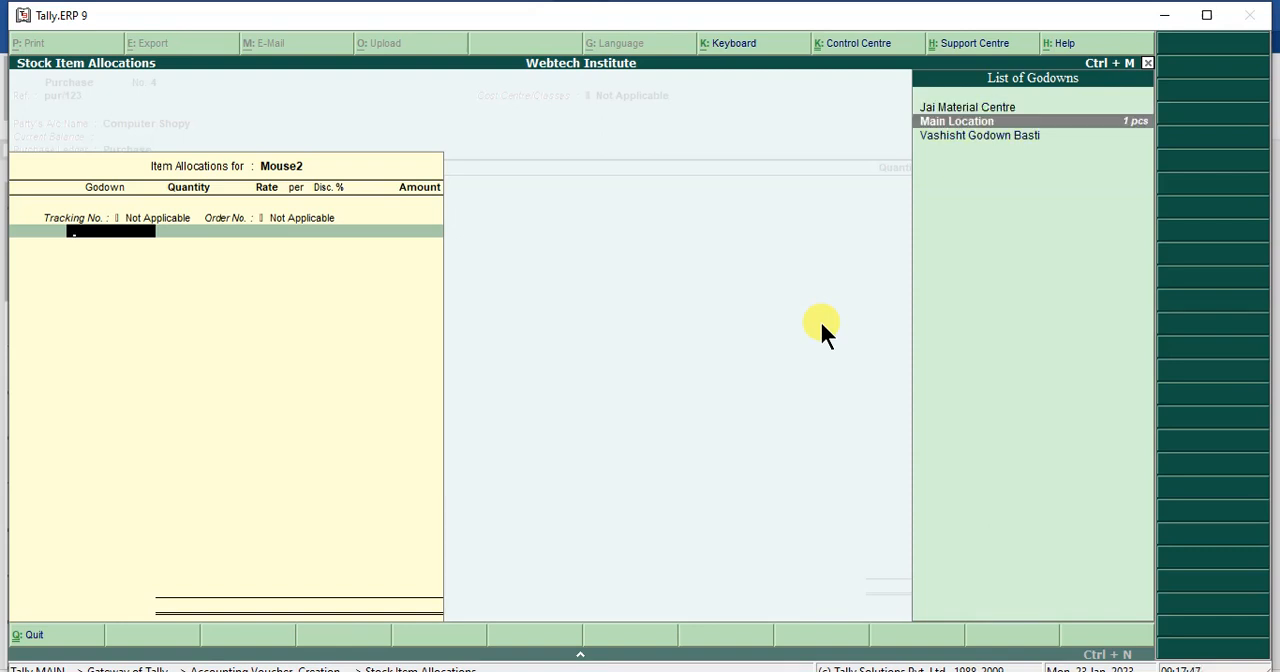
key(Return)
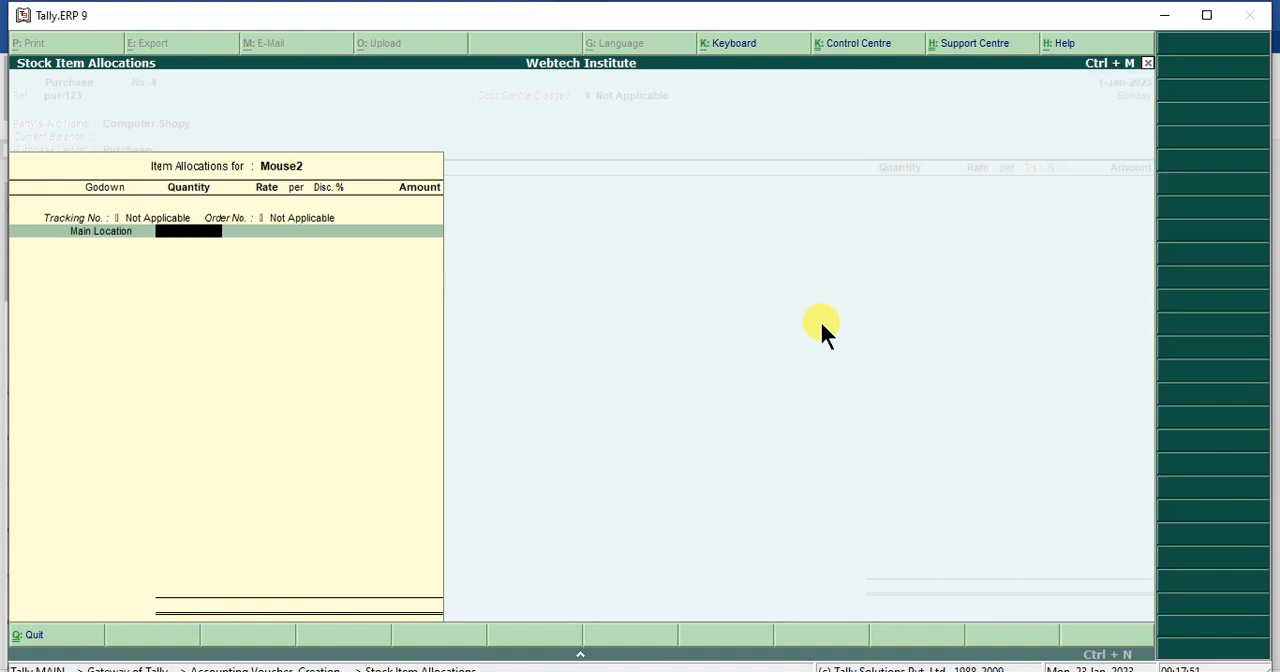
- Enter a purchase quantity of 50 pcs of Mouse2 at the rate 500.00 and complete its item line
text(50)
key(Return)
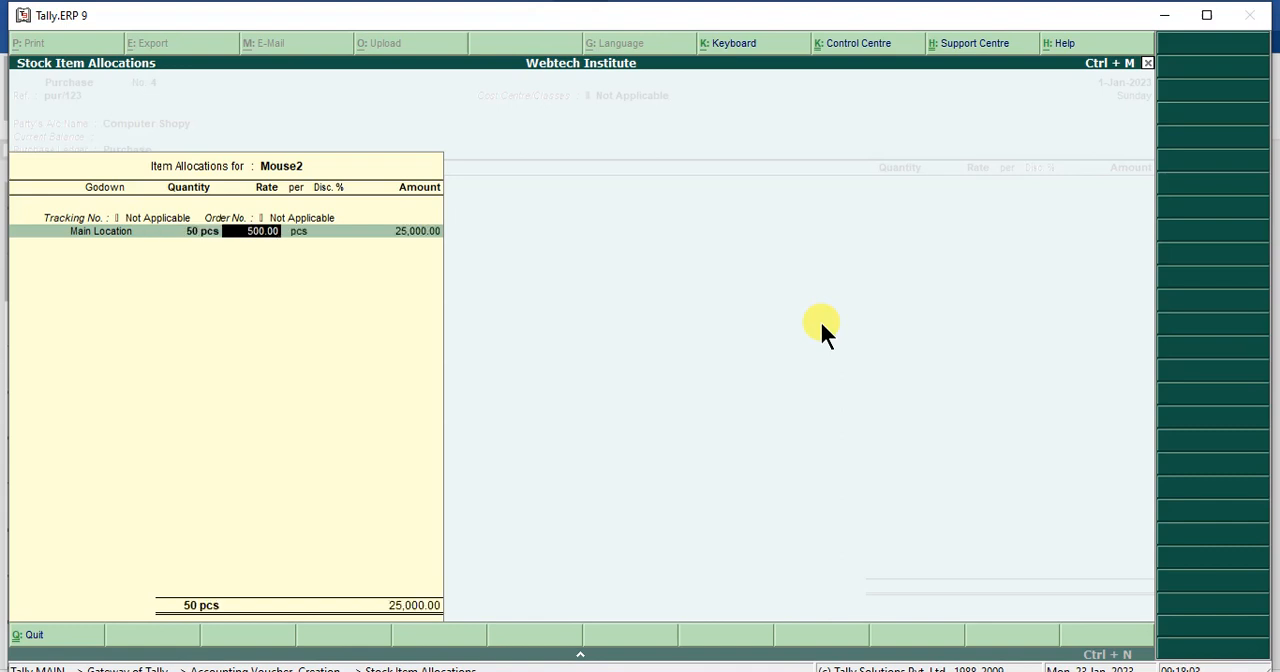
key(Return)
key(Return)
key(Return)
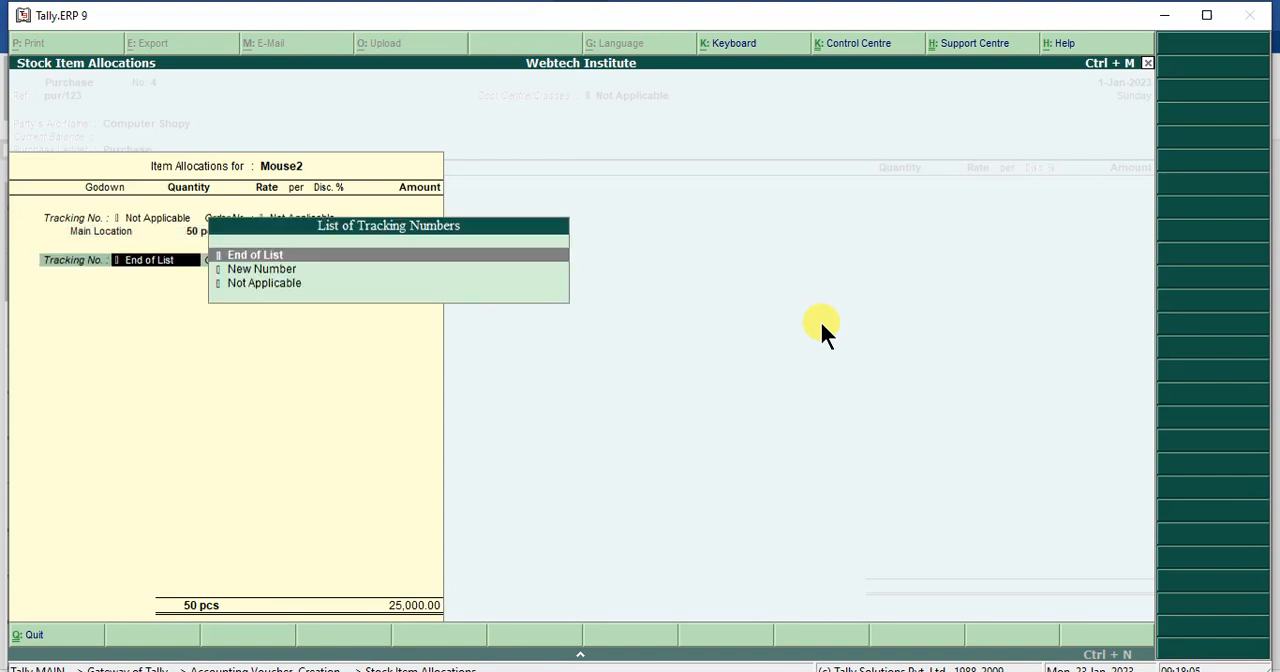
key(Return)
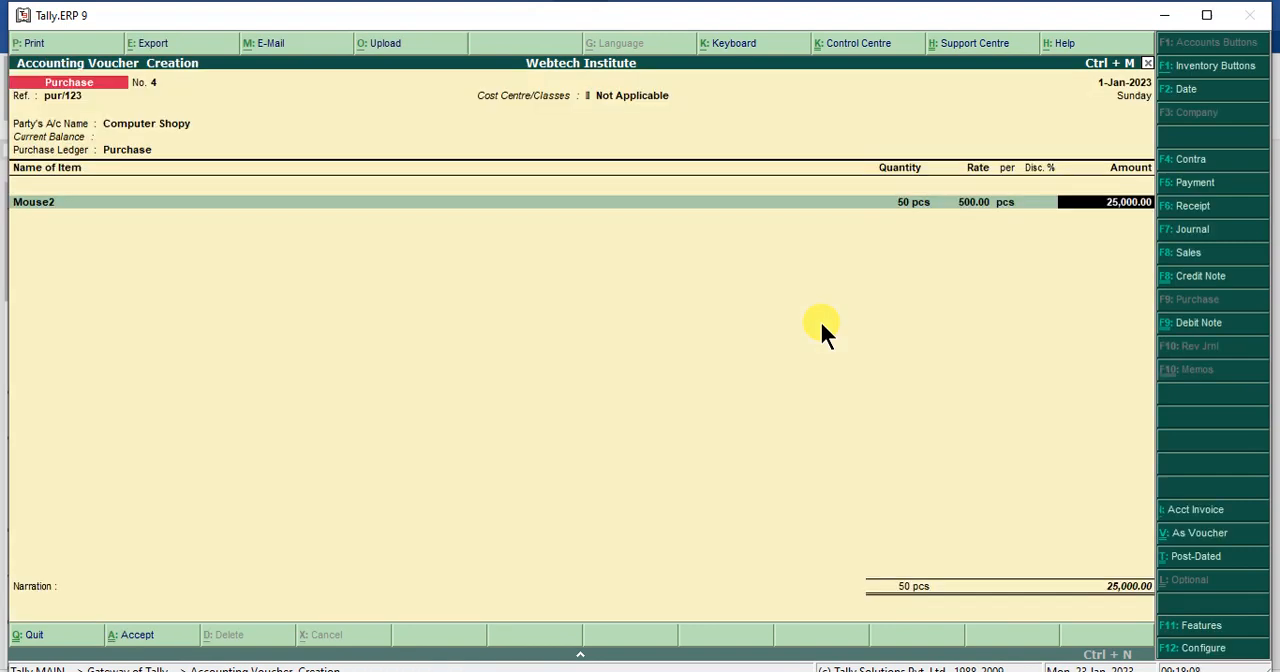
key(Return)
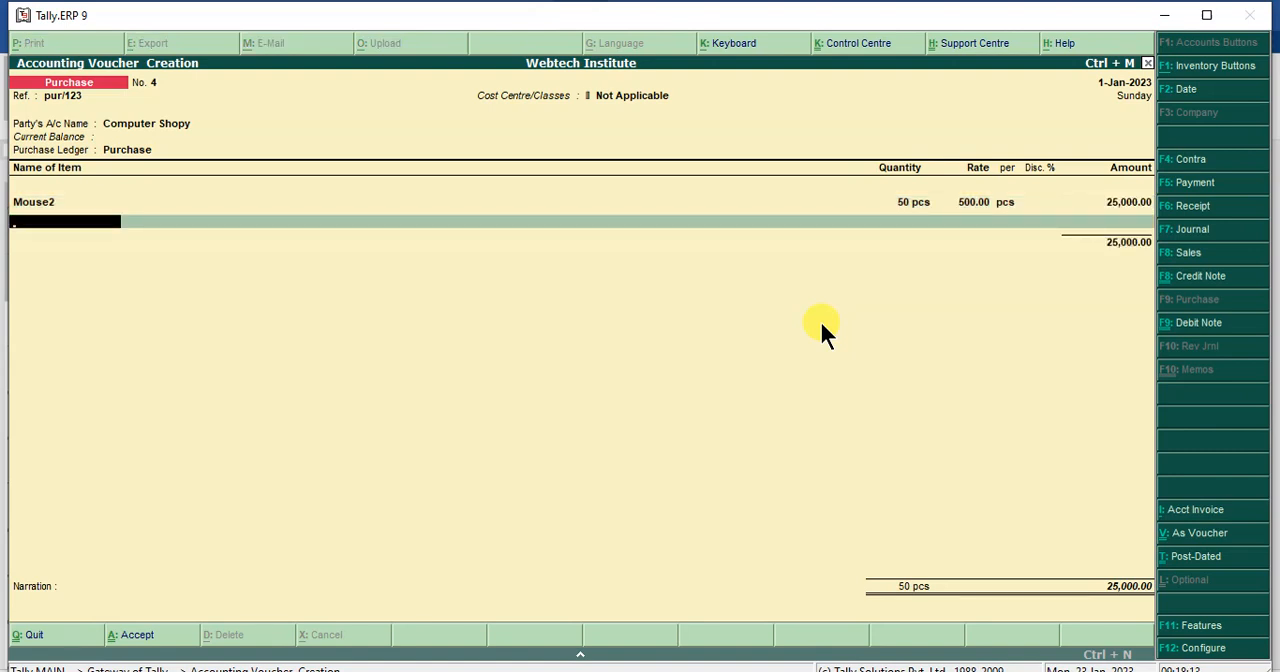
- End the item list without further entries, leave the narration blank and save the purchase voucher
key(Return)
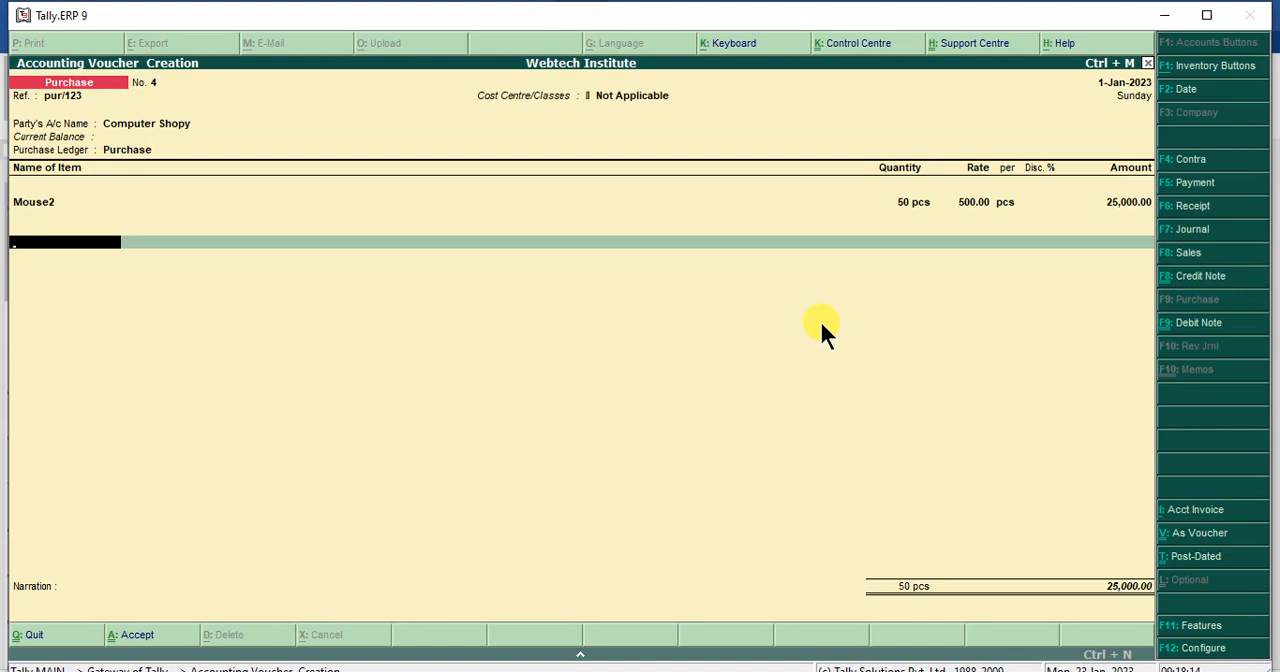
key(Return)
key(Return)
key(Return)
key(Return)
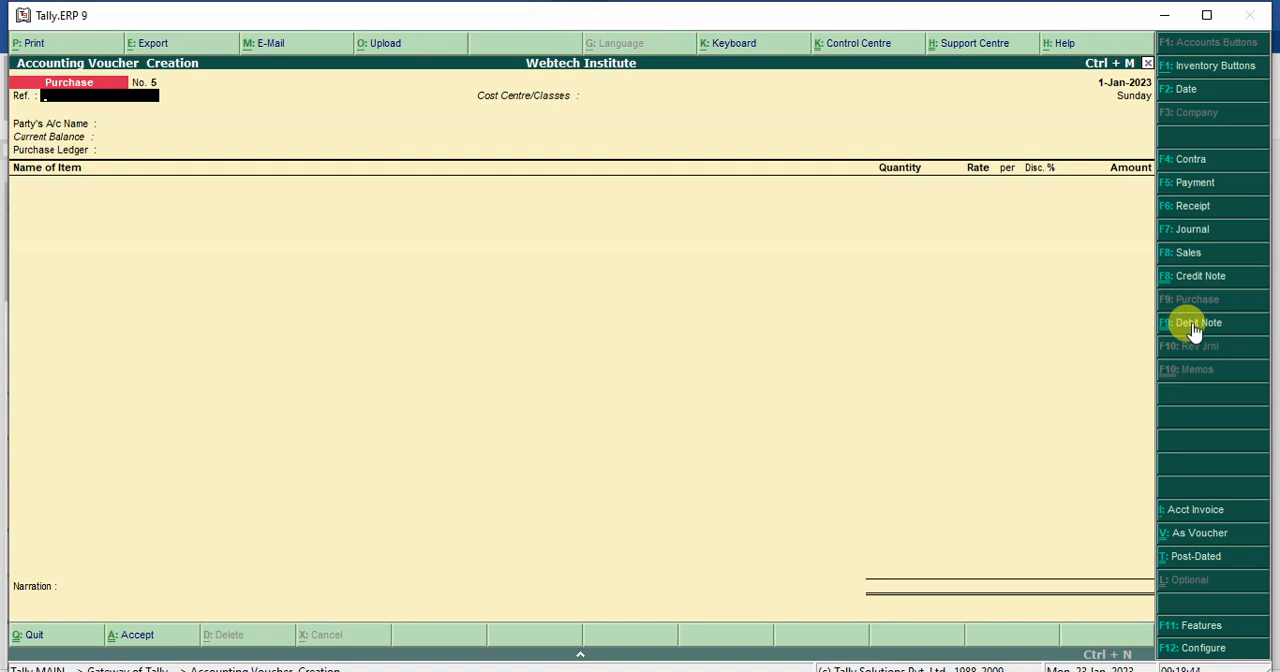
- Check the debit and credit note options in the company's accounting features, then return to the voucher
click(1194, 634)
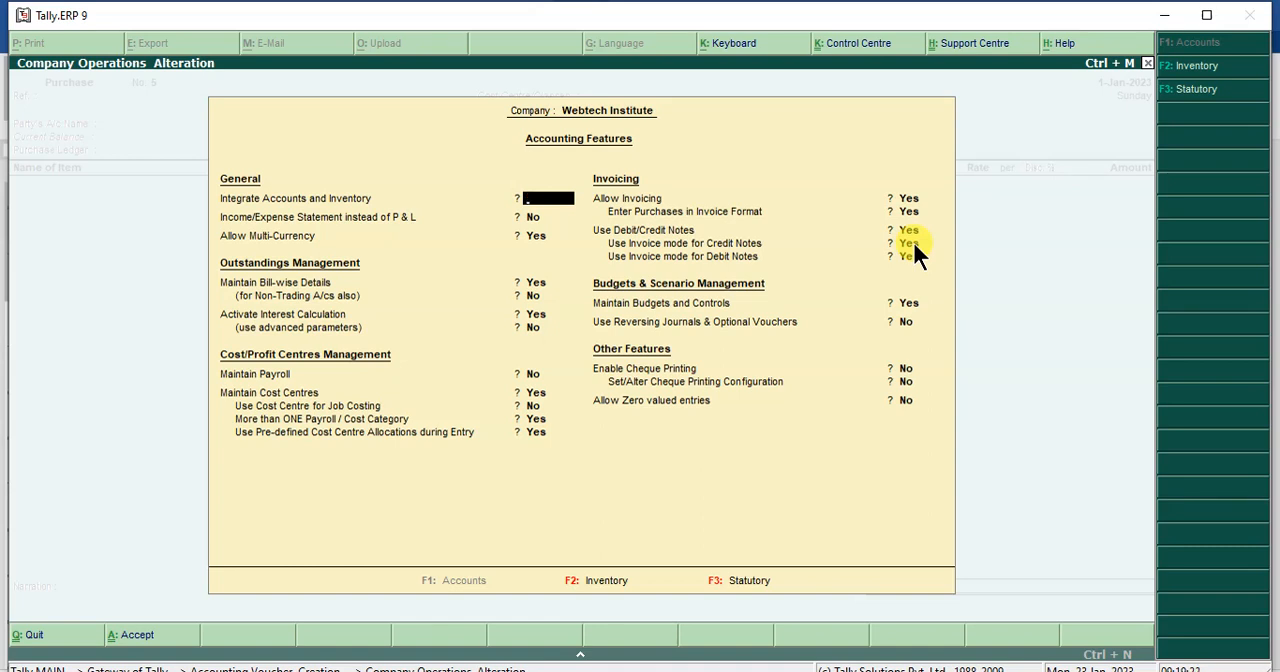
key(Escape)
key(y)
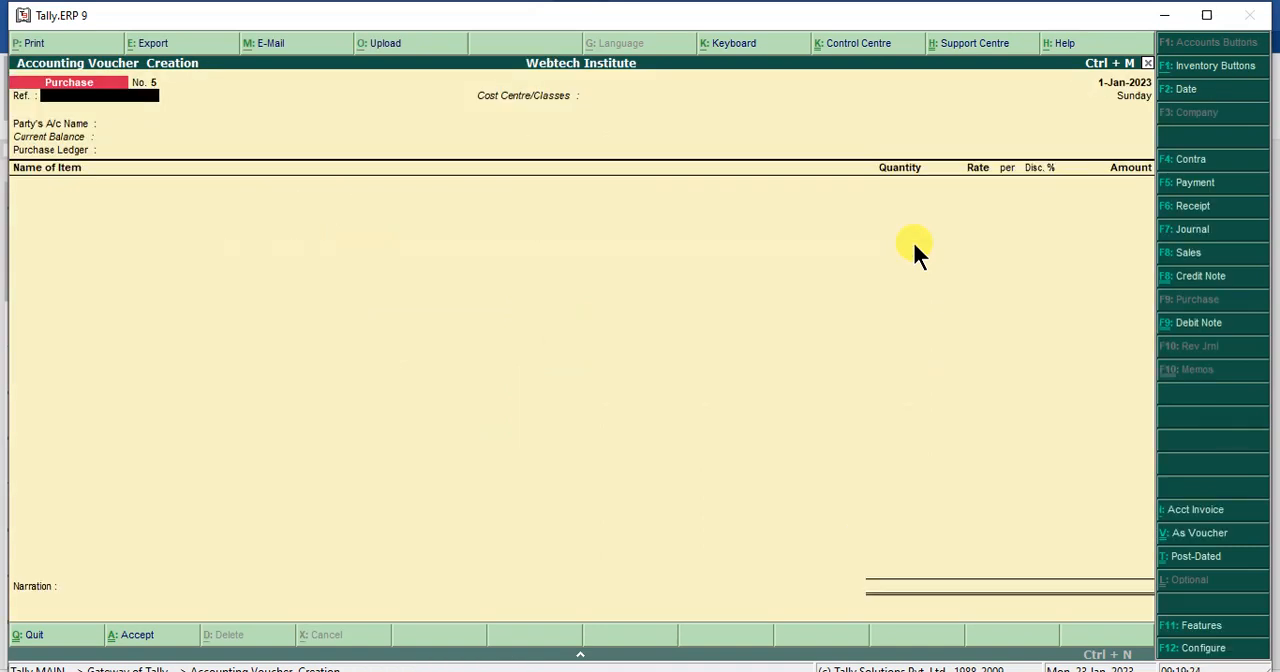
- Switch to a debit note voucher and enter the reference pur-ret/123
click(1196, 335)
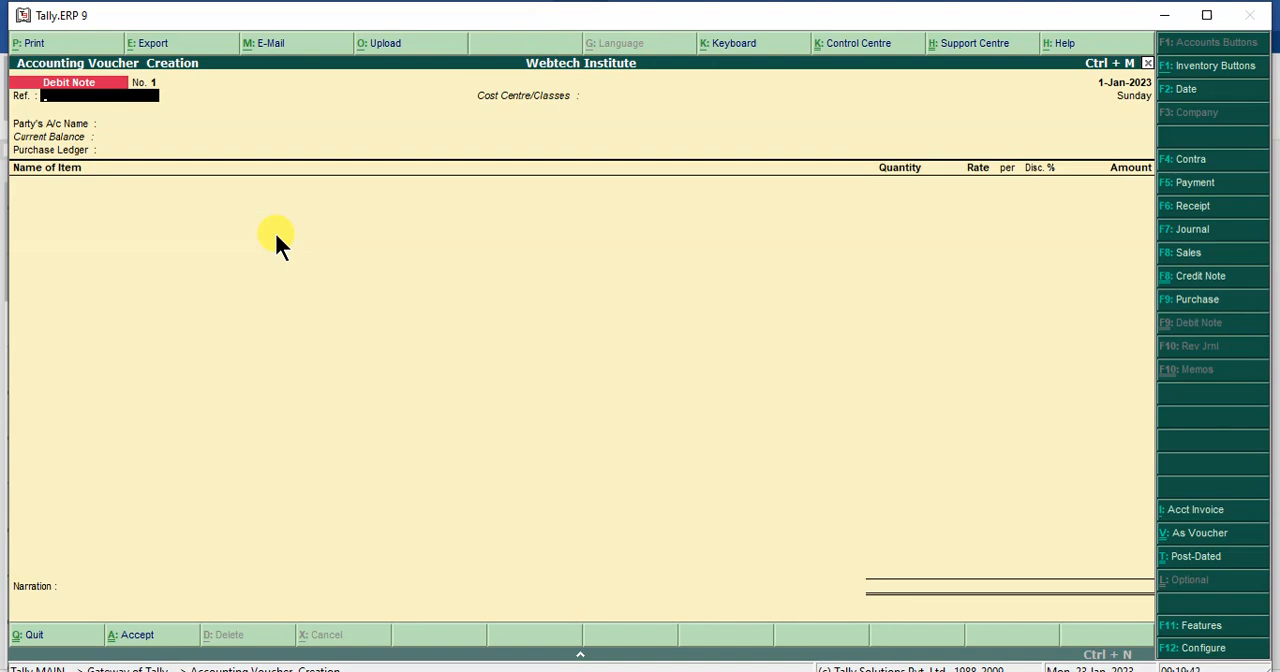
text(pur-ret/123)
key(Return)
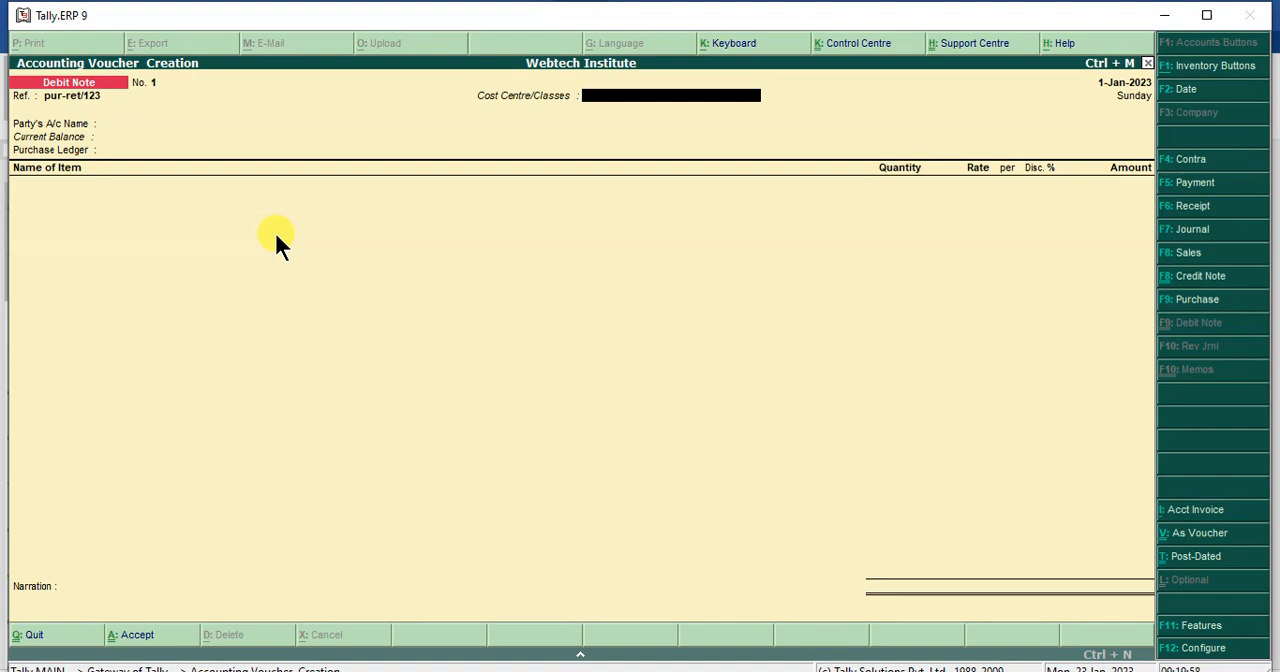
- Set the debit note's date to 2-Jan-2023 and its cost centre/class to Not Applicable
key(F2)
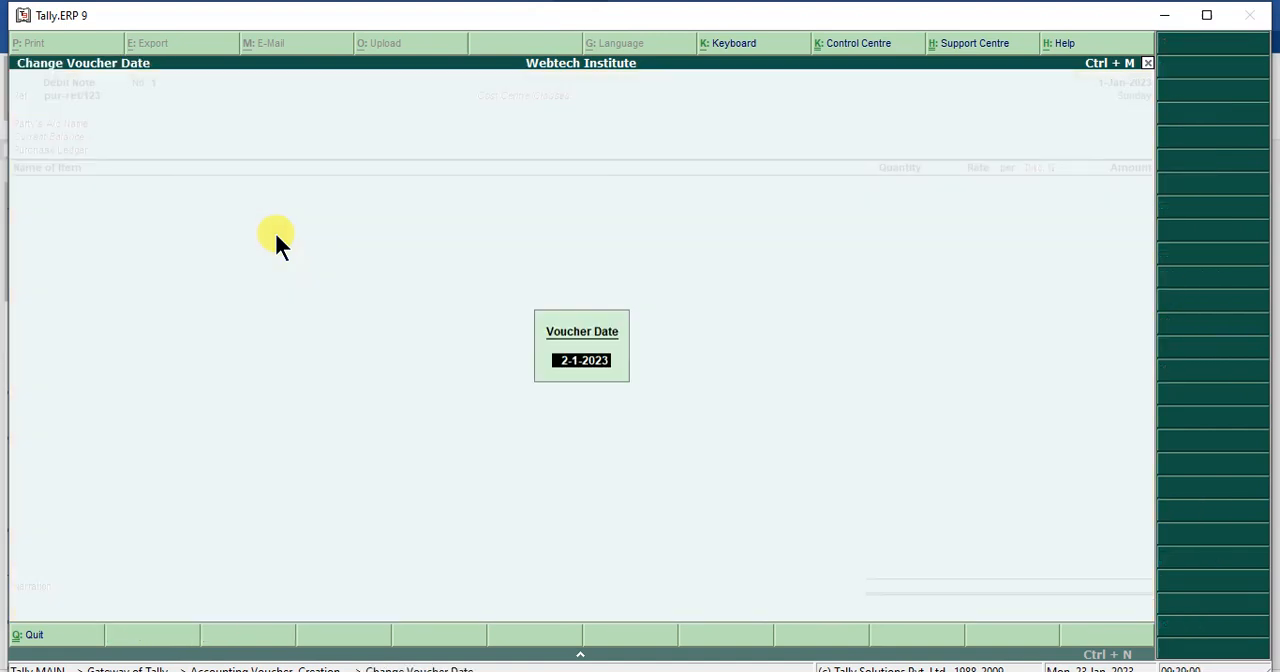
key(Return)
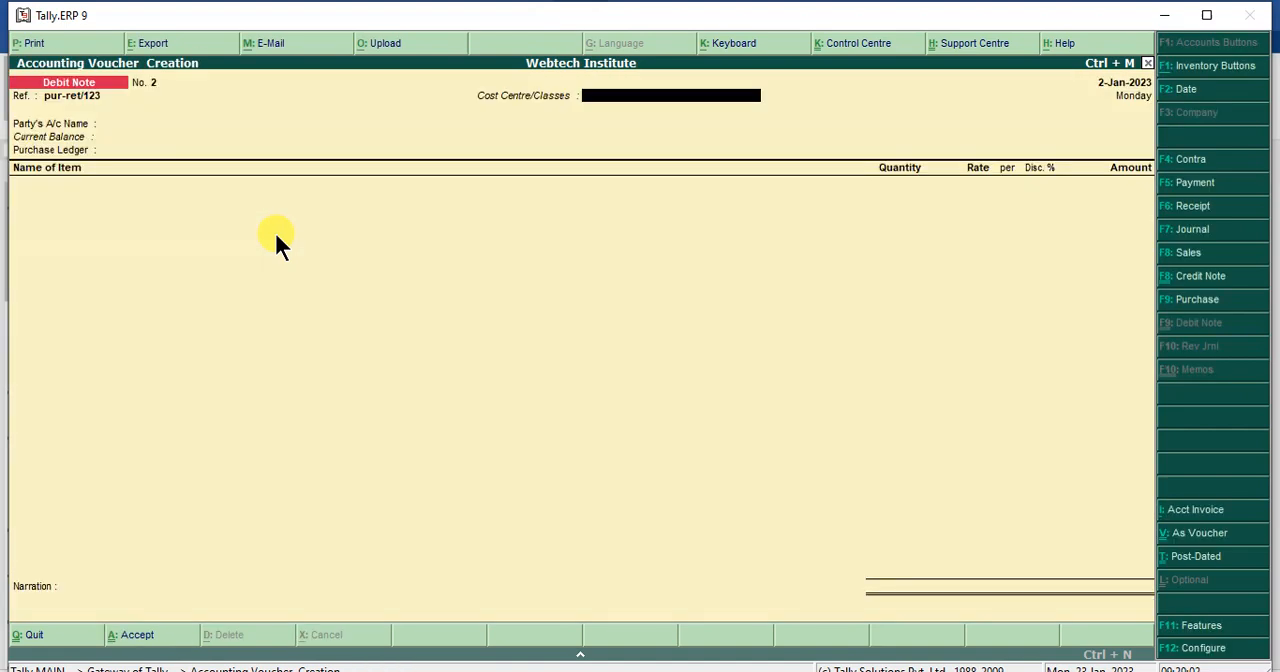
key(Return)
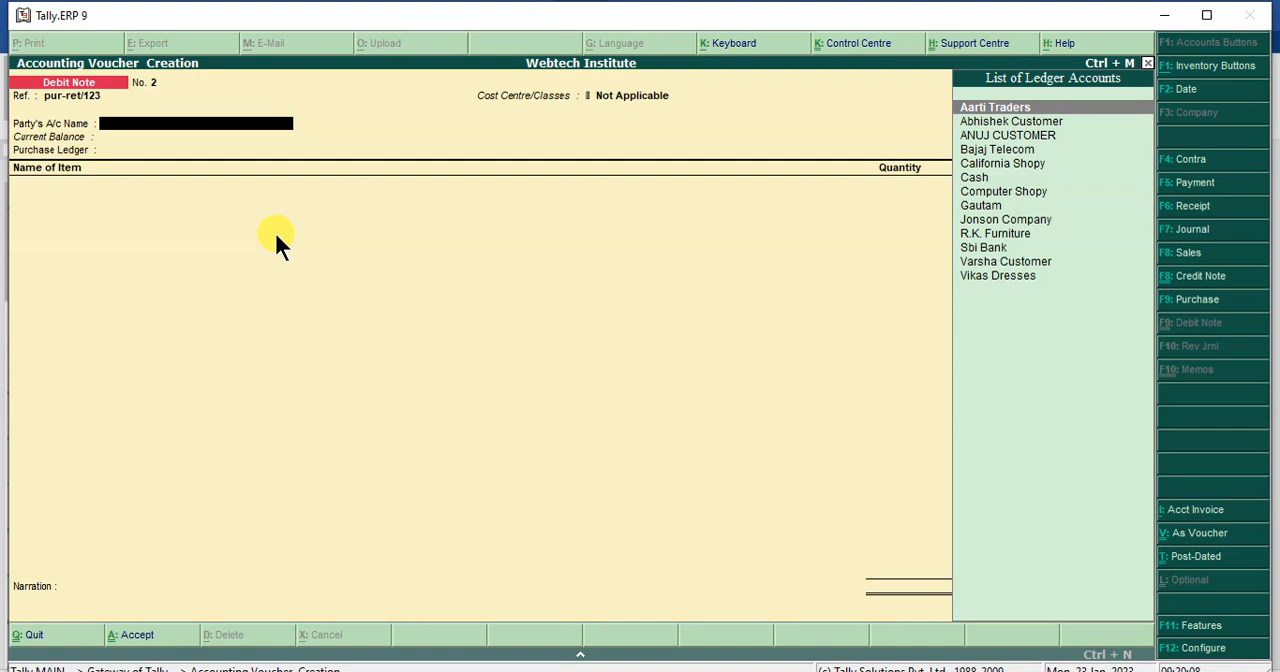
- Choose Computer Shopy as the debit note's party account and accept the default party details
key(Down)
key(Down)
key(Down)
key(Down)
key(Down)
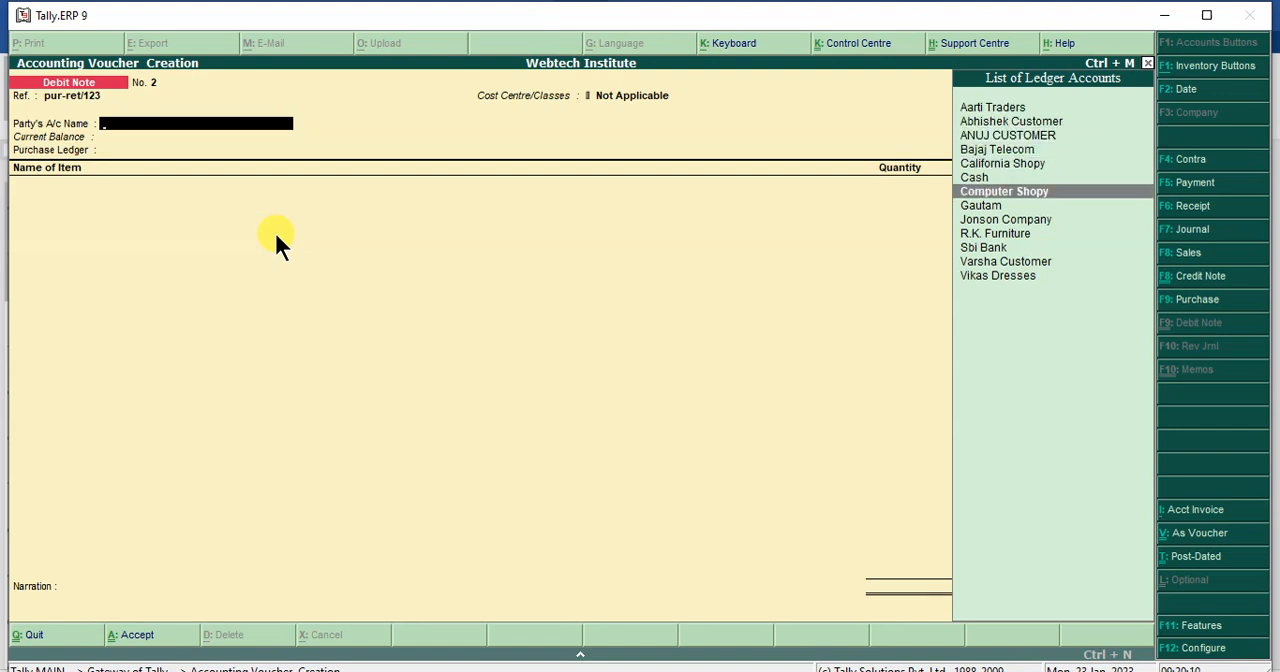
key(Return)
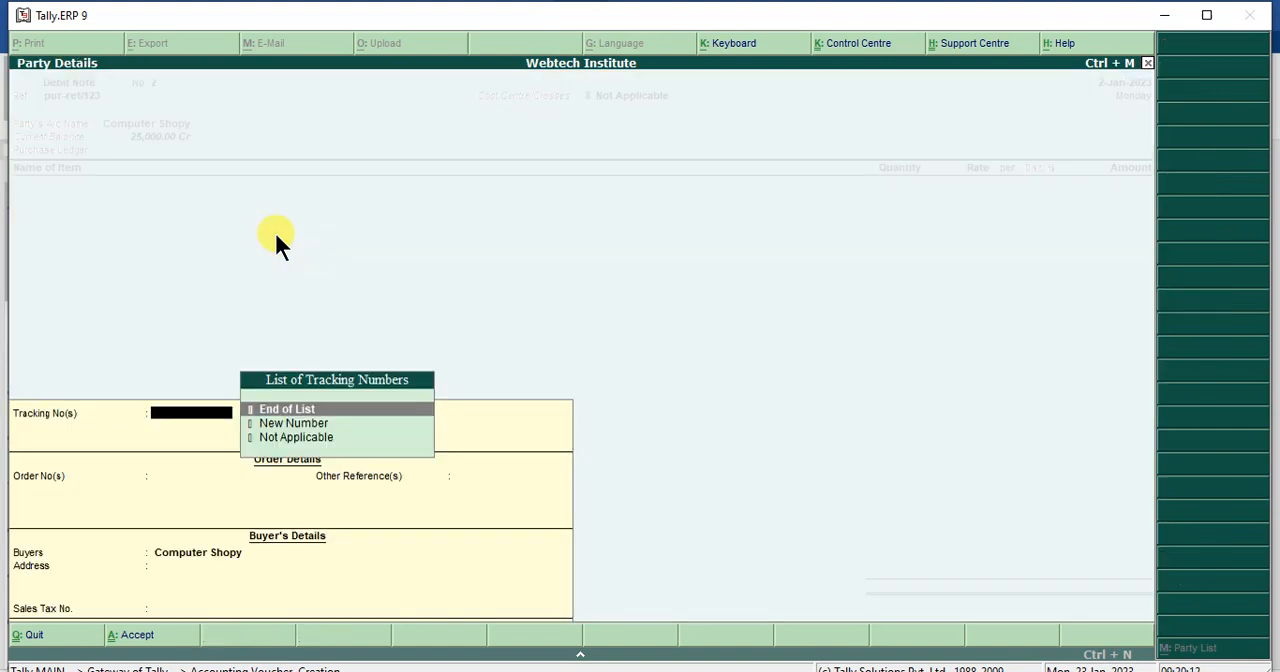
key(Return)
key(Return)
key(Return)
key(Return)
key(Return)
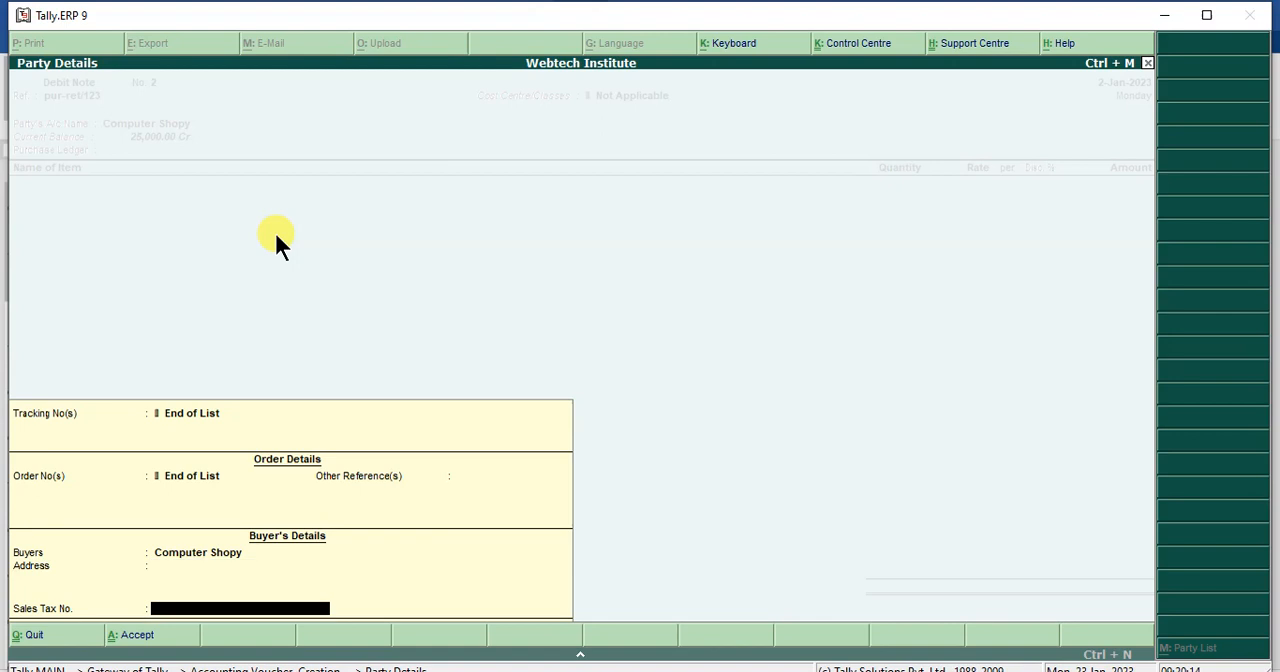
key(Return)
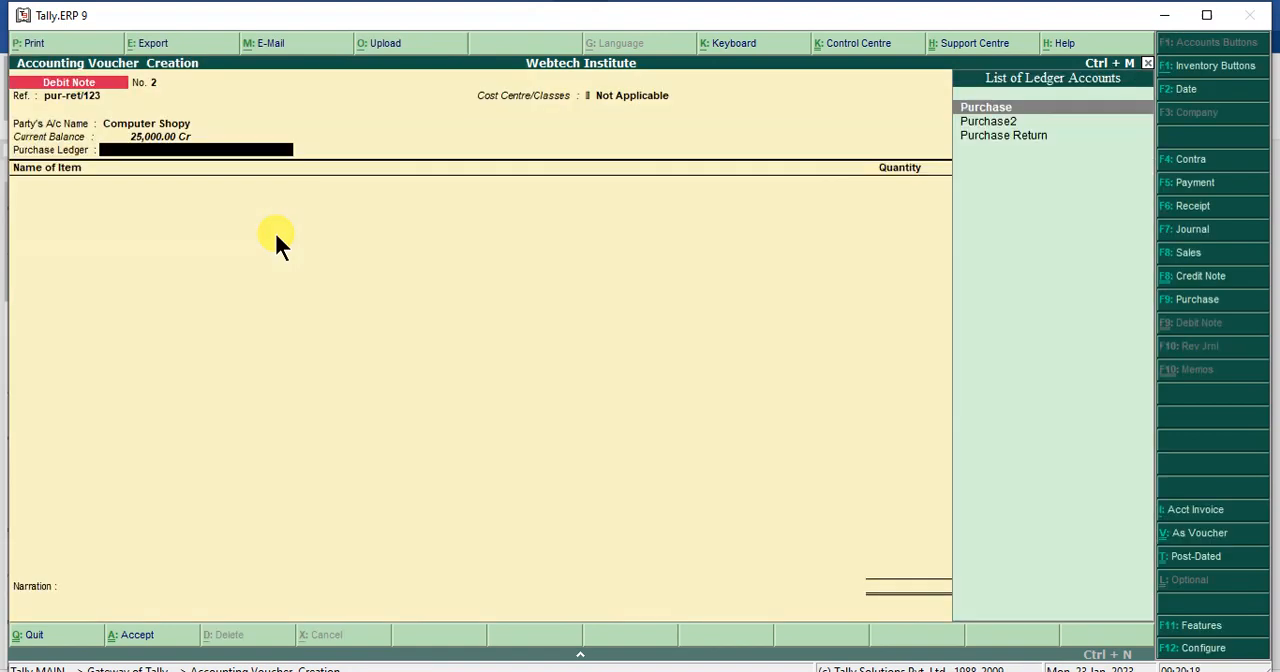
- Select Purchase Return as the purchase ledger of the debit note
key(Down)
key(Down)
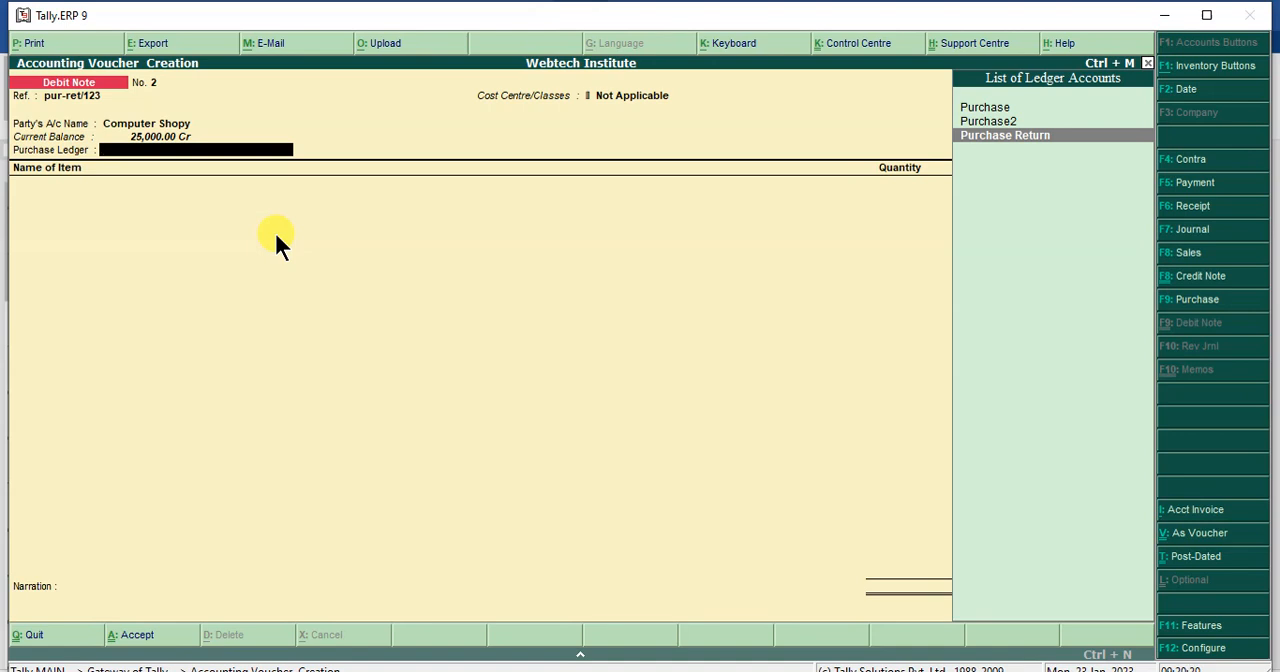
key(Return)
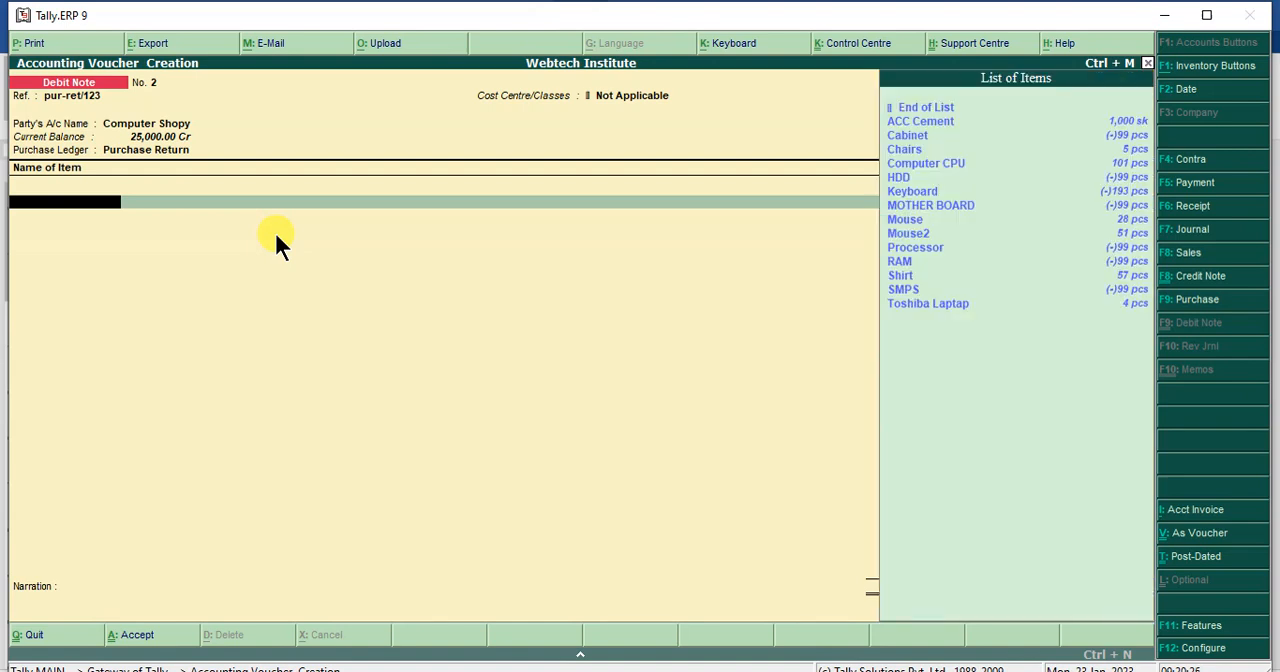
- Choose Mouse2 as the stock item being returned on the debit note
key(Down)
key(Down)
key(Down)
key(Down)
key(Down)
key(Down)
key(Down)
key(Down)
key(Down)
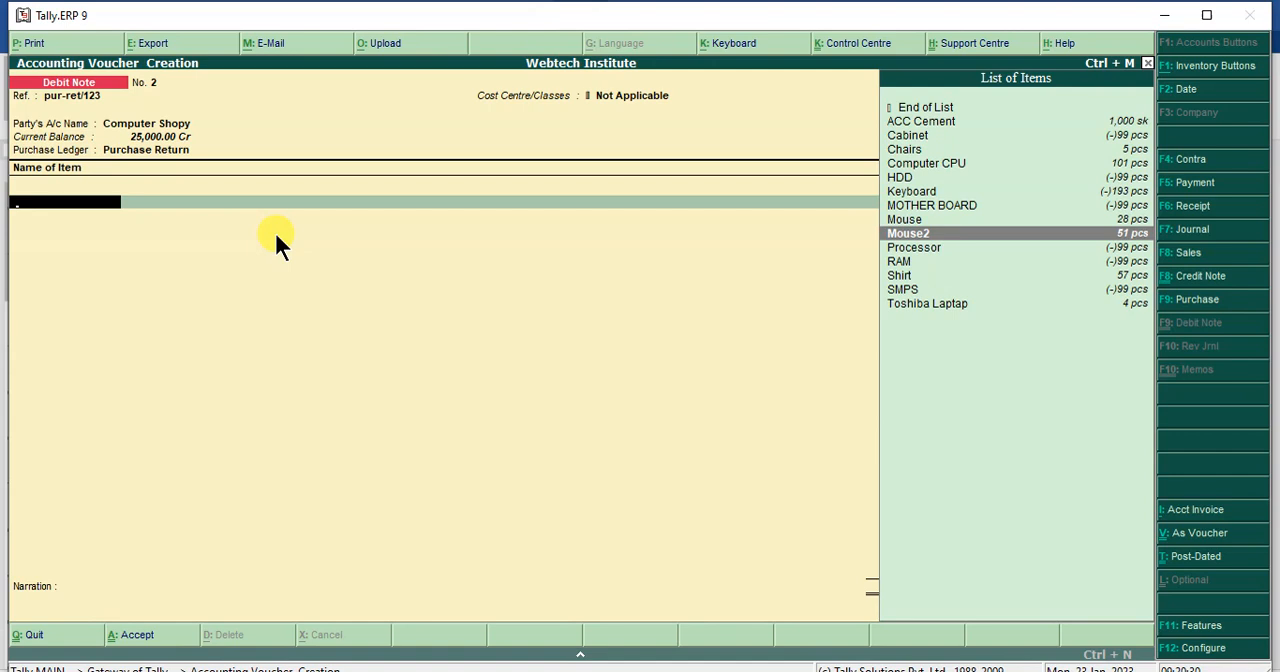
key(Return)
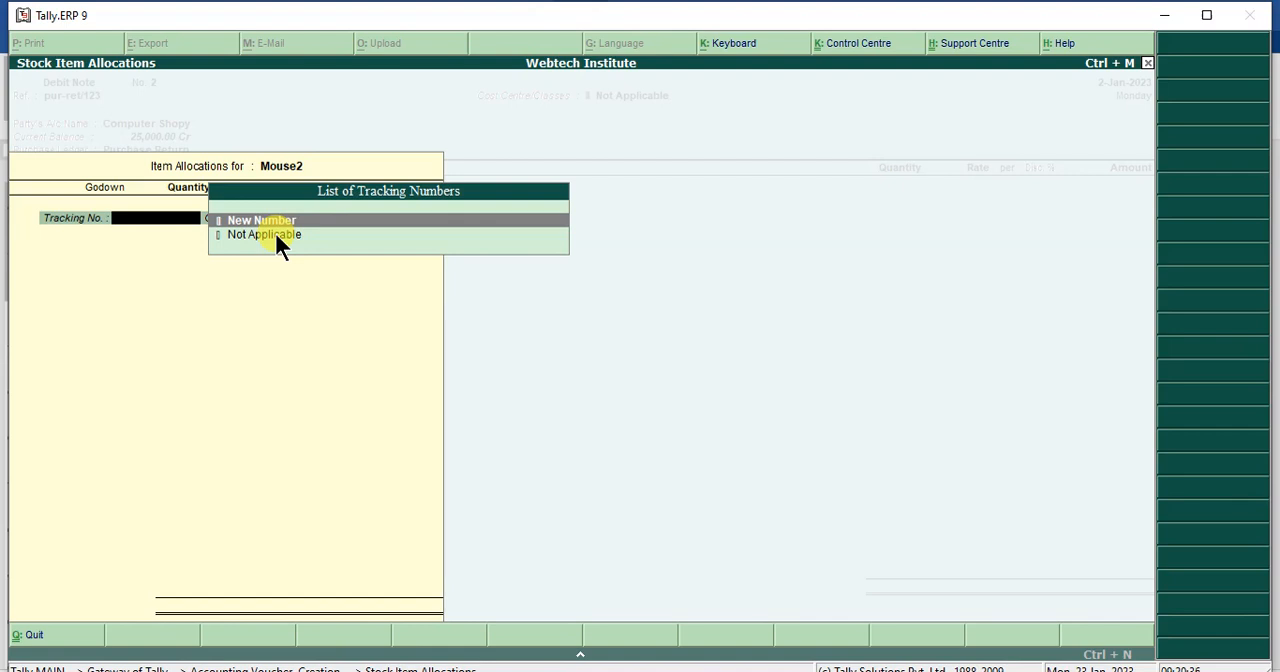
- Set the returned item's tracking and order numbers to Not Applicable and its godown to Main Location
key(Down)
key(Return)
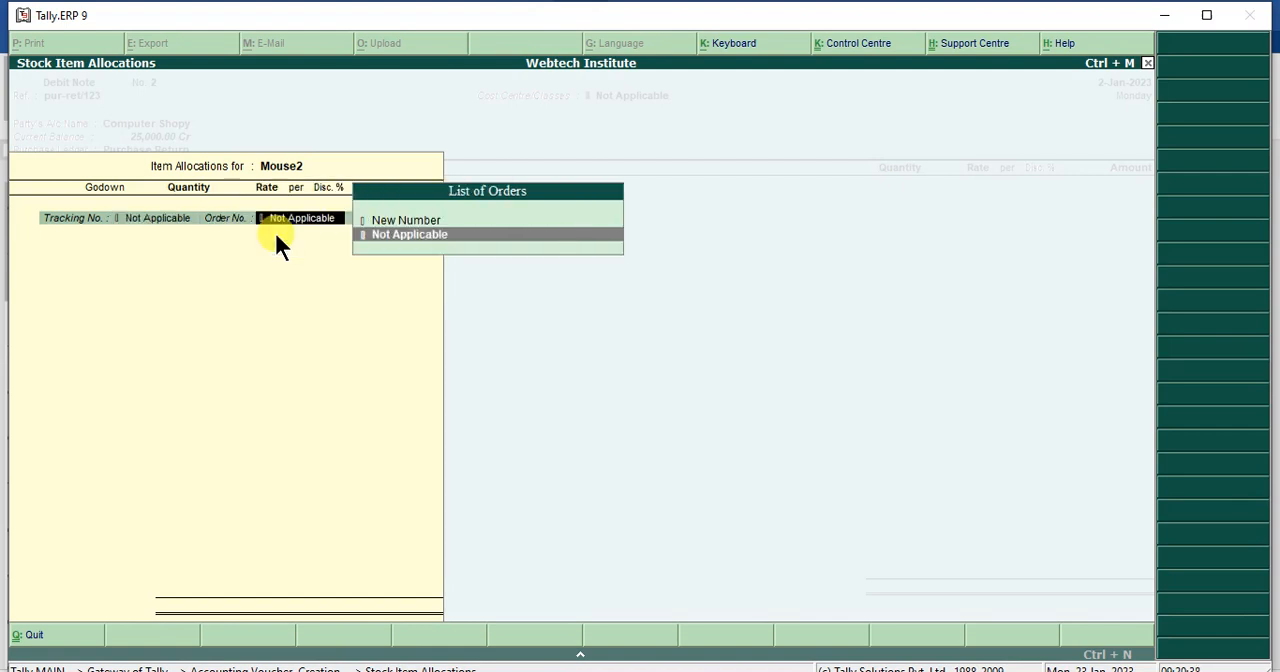
key(Return)
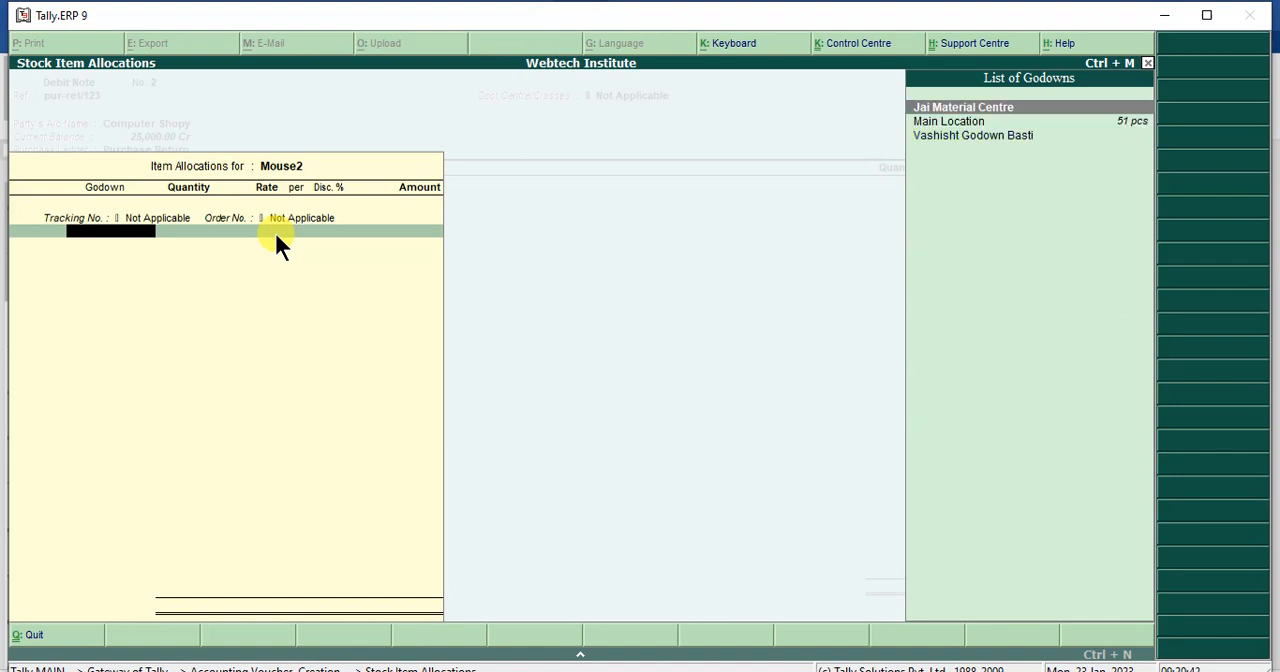
key(Down)
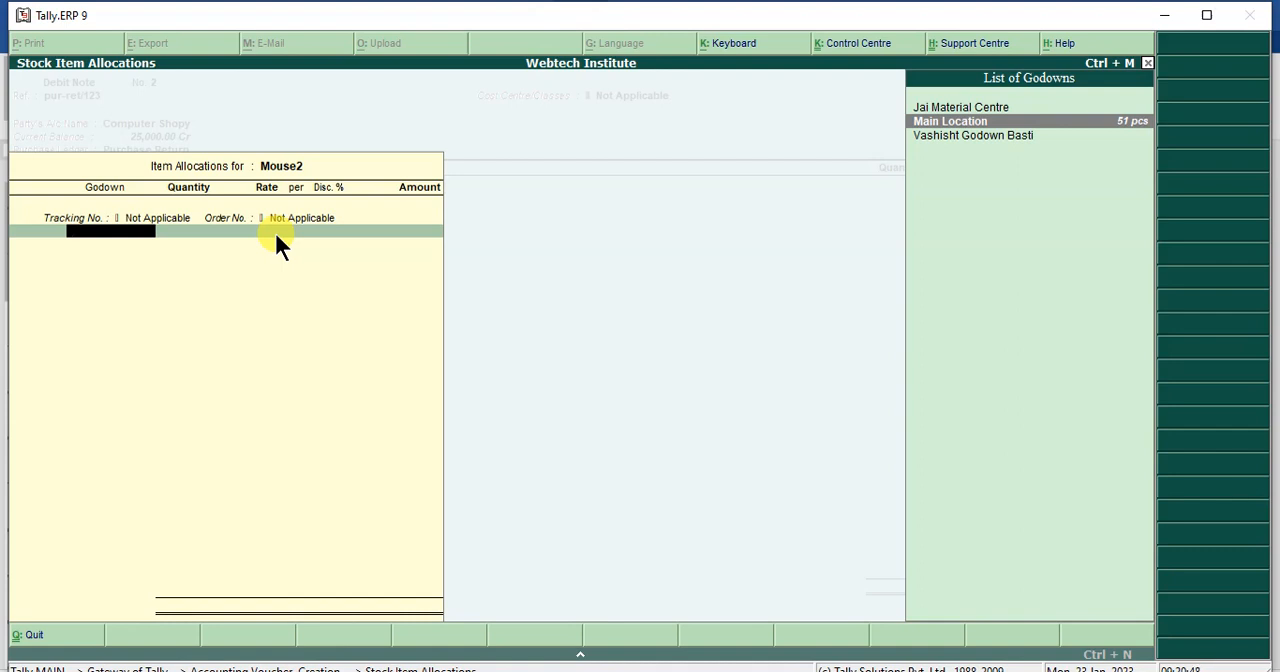
key(Return)
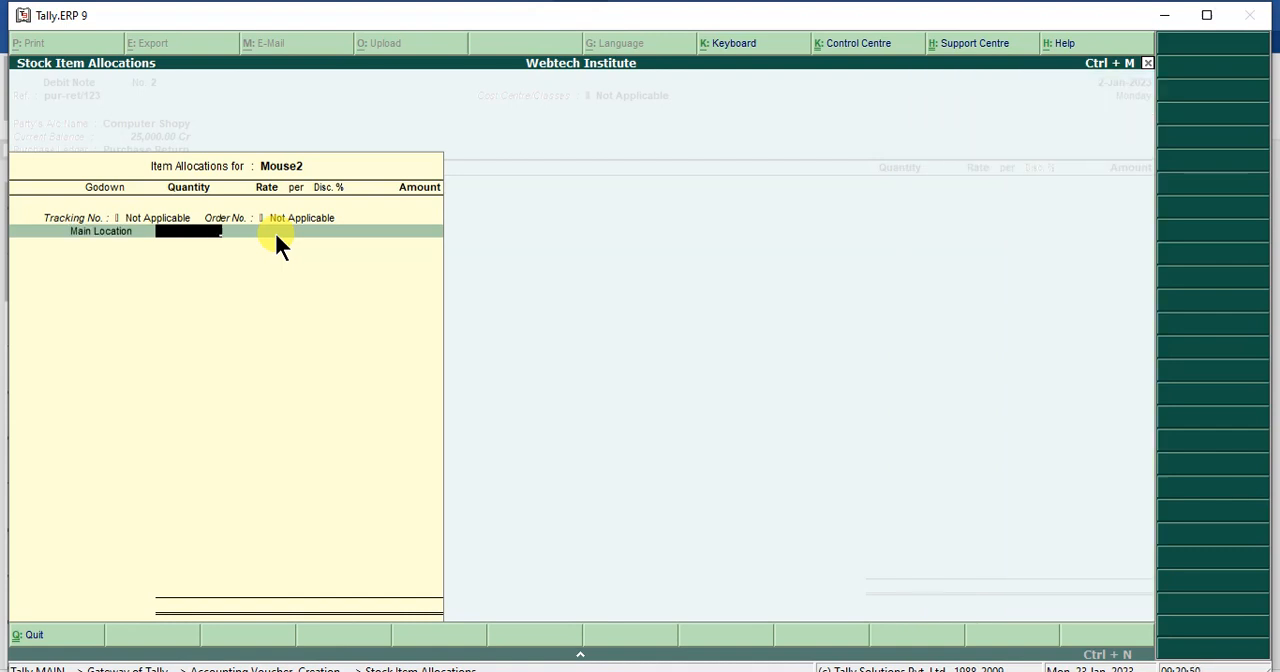
- Enter a return quantity of 6 pcs of Mouse2 at the rate 500.00 and complete its item line
text(6)
key(Return)
key(Return)
key(Return)
key(Return)
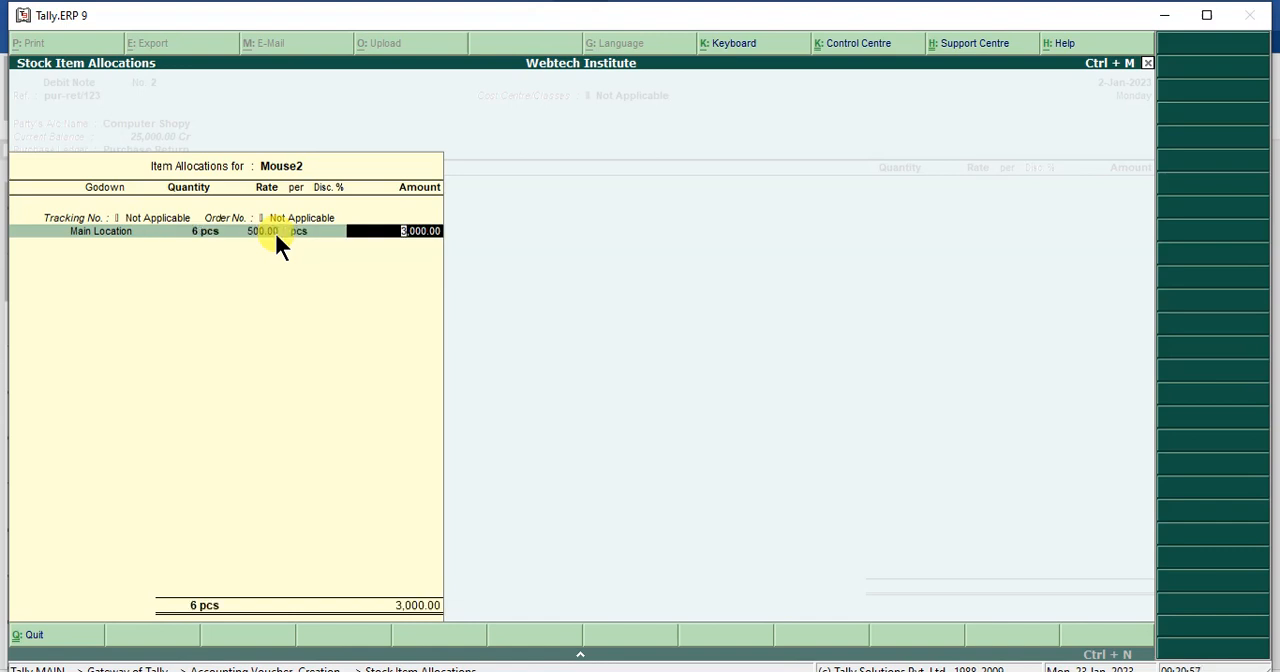
key(Return)
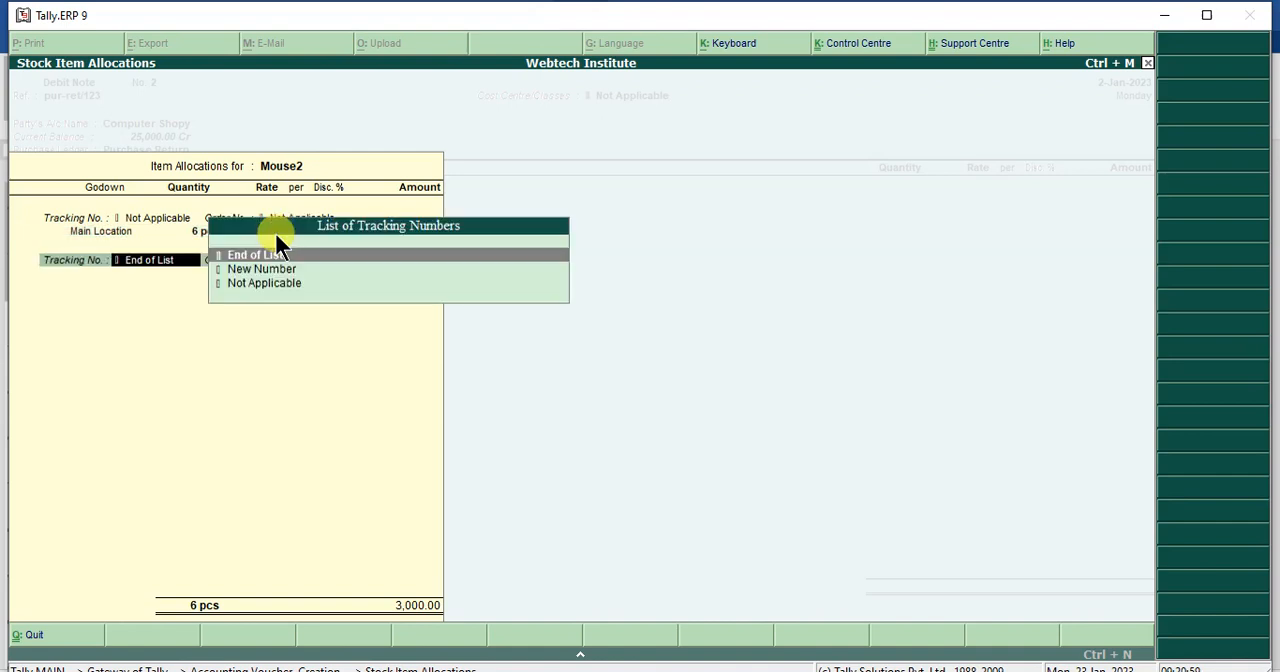
key(Return)
- Finish and save the debit note without a narration, and quit voucher creation
key(Return)
key(Return)
key(Return)
key(Return)
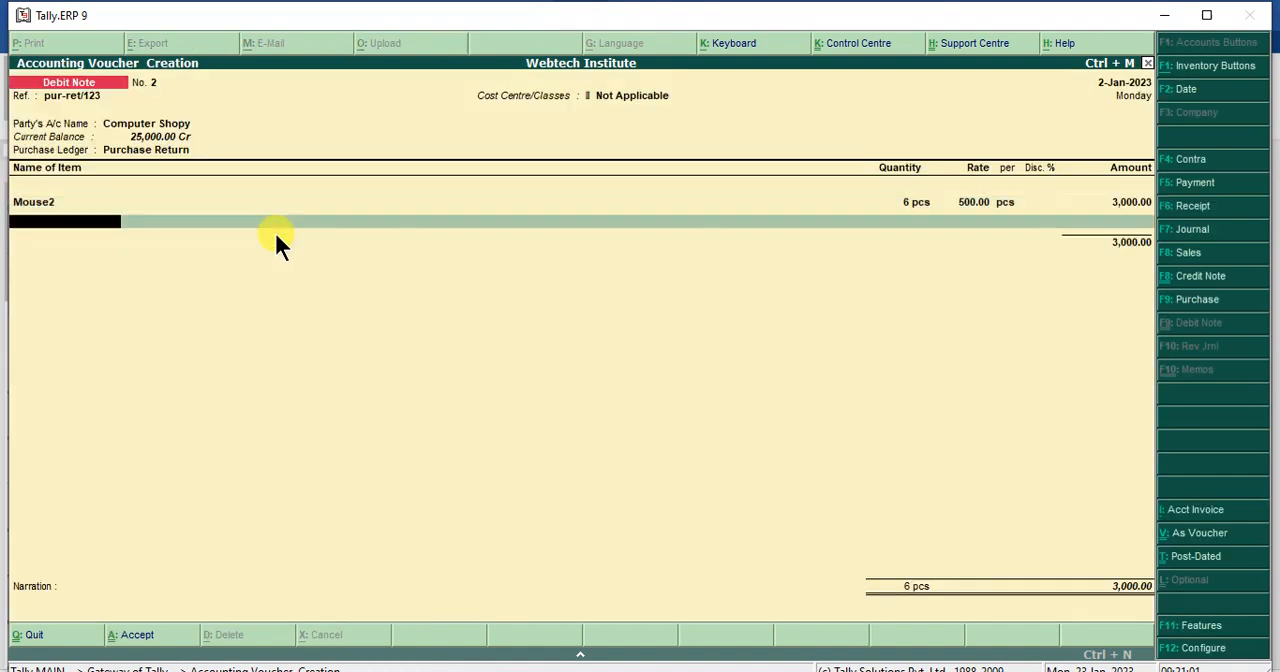
key(Return)
key(Return)
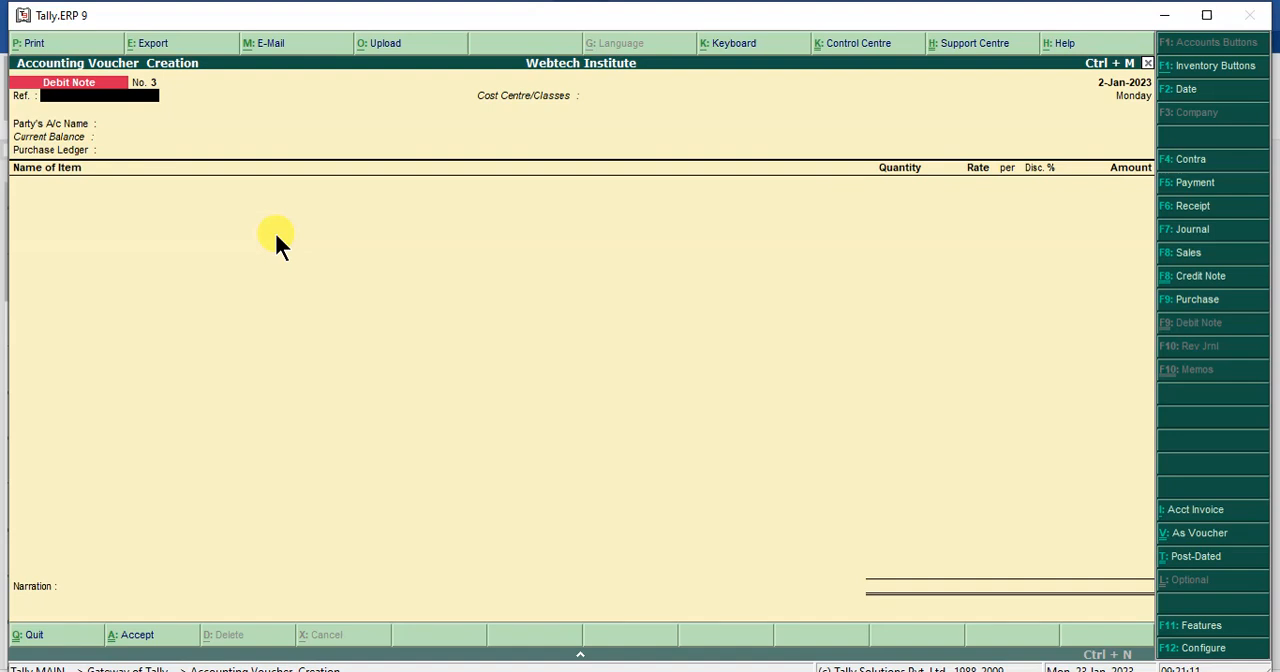
key(Escape)
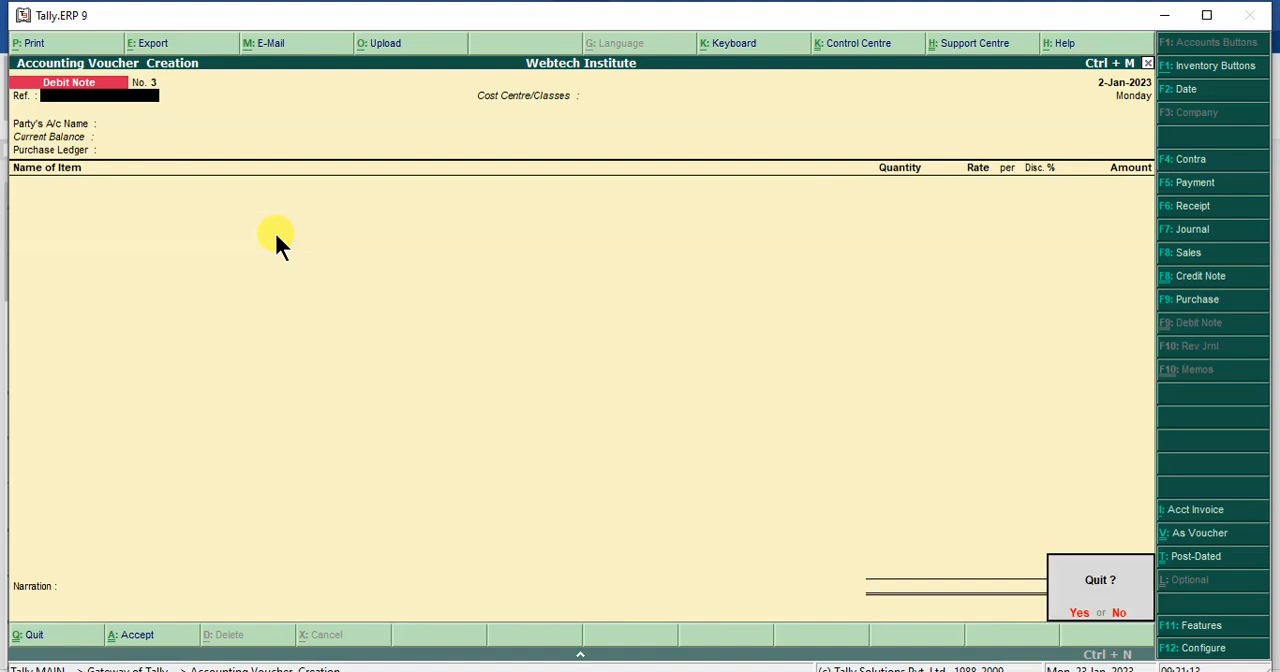
key(Return)
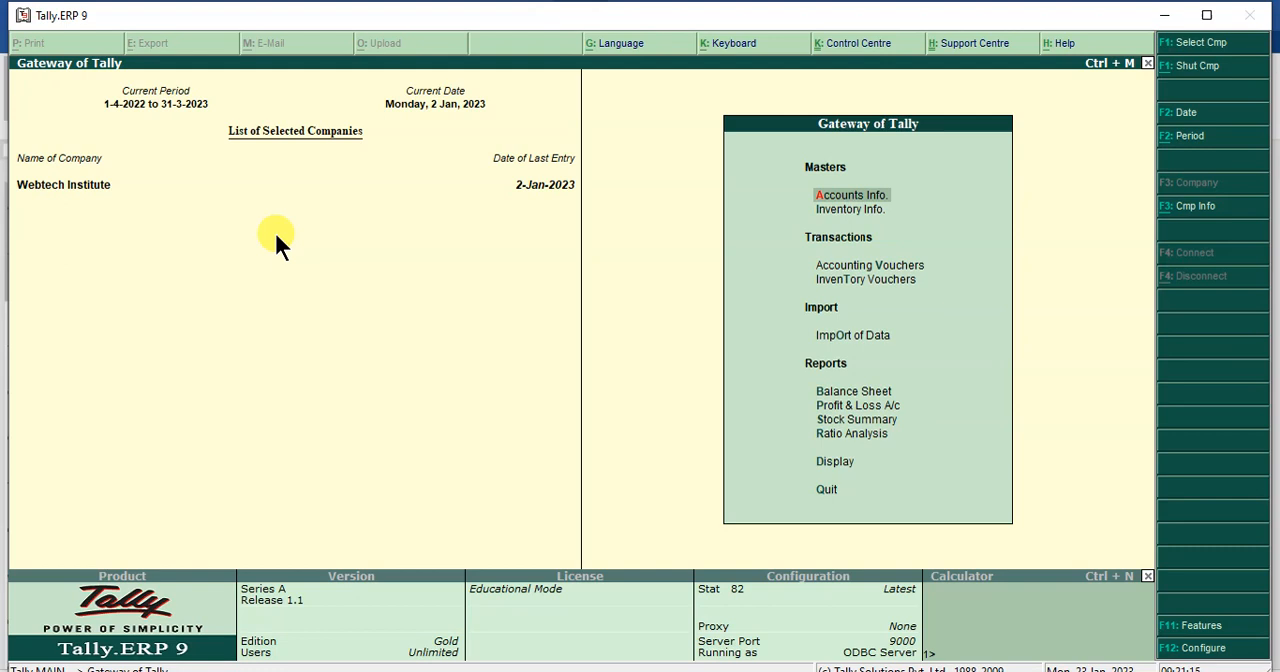
- Open the Stock Summary report from the Gateway of Tally
key(Down)
key(Down)
key(Down)
key(Down)
key(Down)
key(Down)
key(Down)
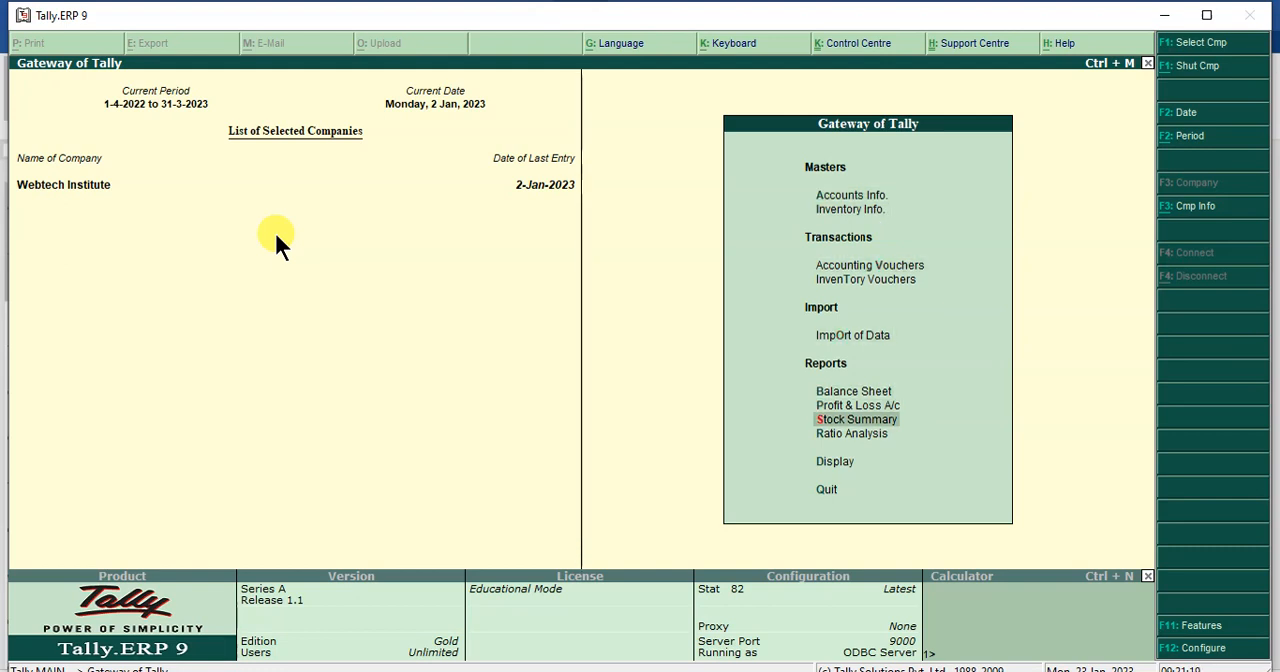
key(Return)
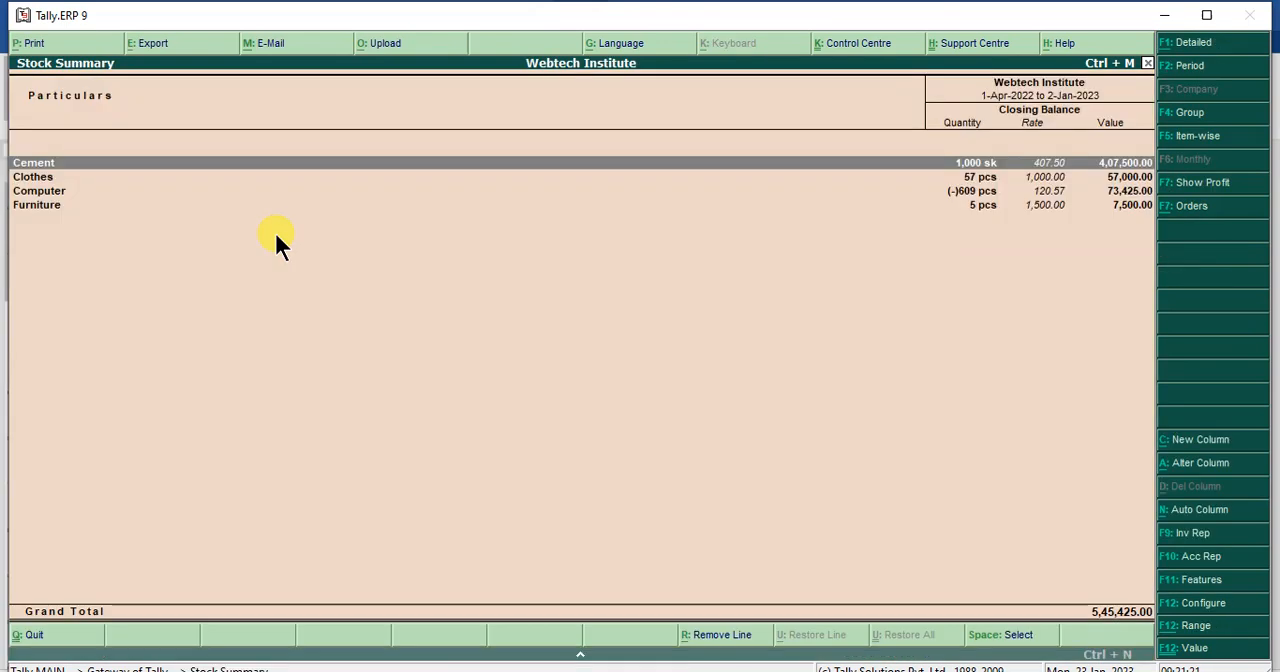
- Drill into the Computer stock group to check Mouse2's monthly summary, and return to the Gateway of Tally
key(Down)
key(Down)
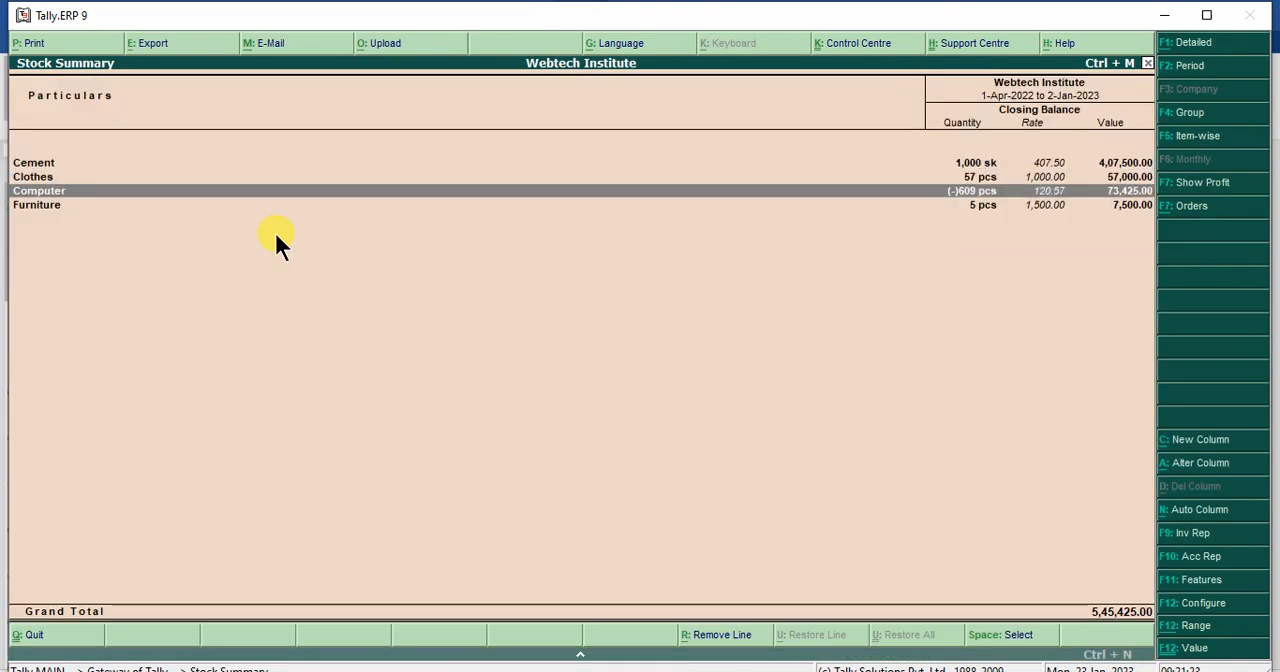
key(Return)
key(Down)
key(Down)
key(Down)
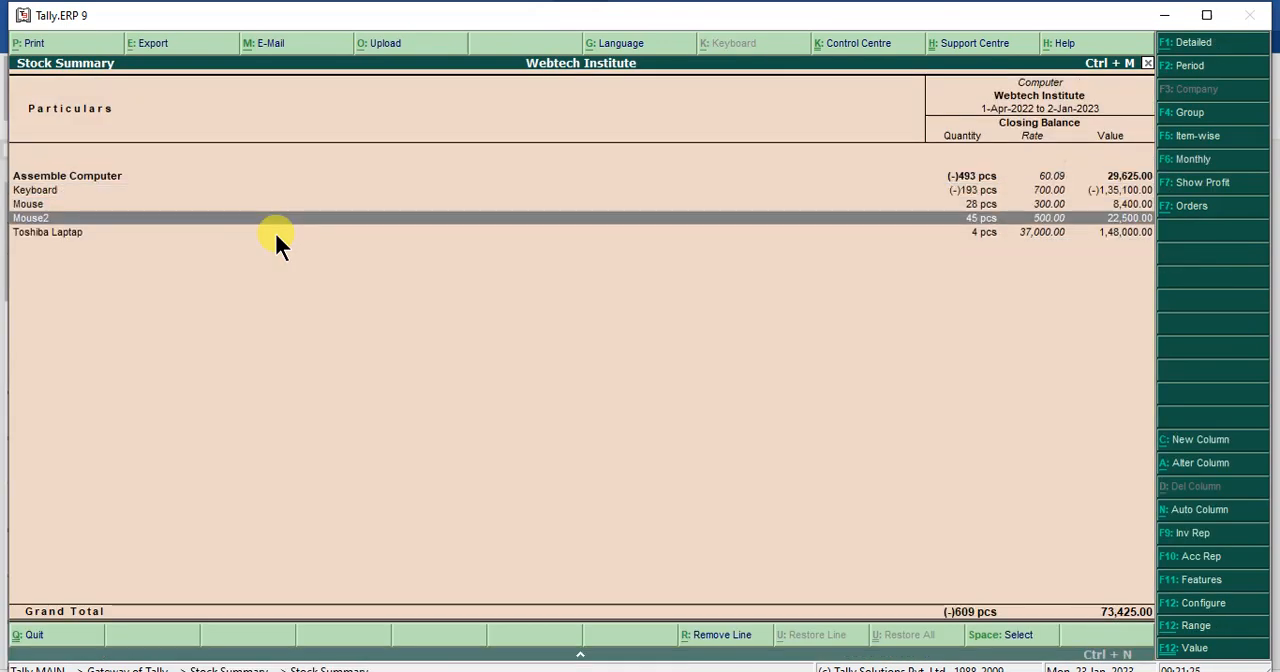
key(Return)
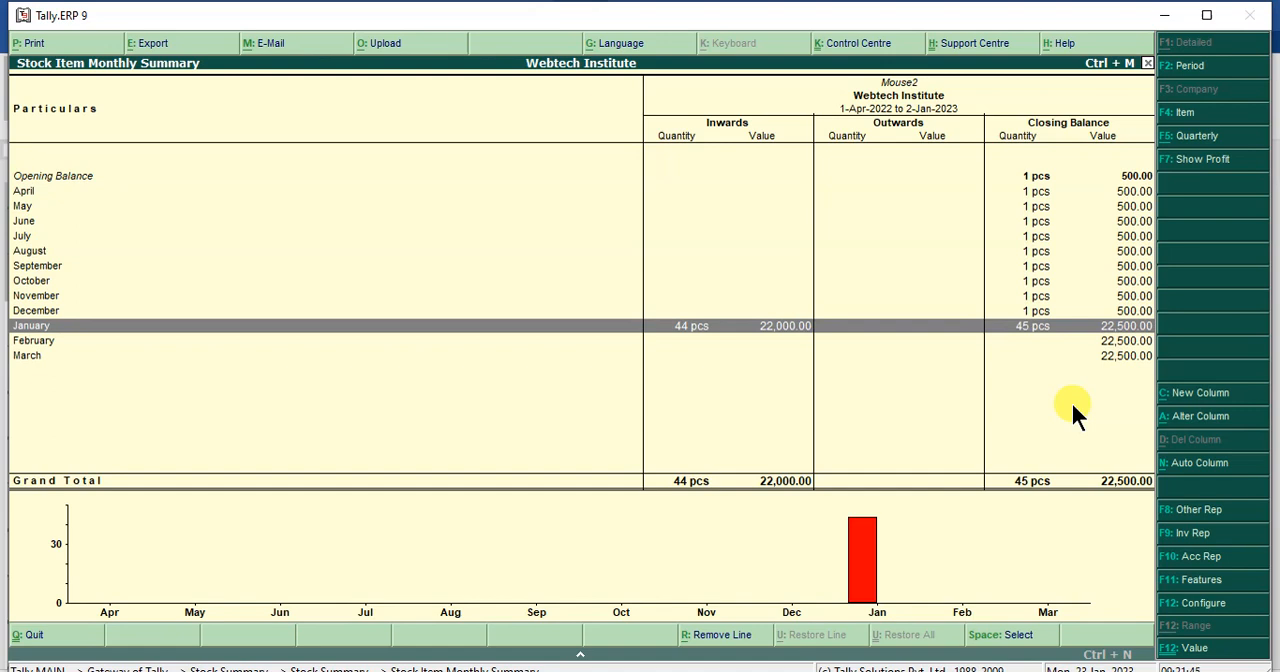
key(Escape)
key(Escape)
key(Escape)
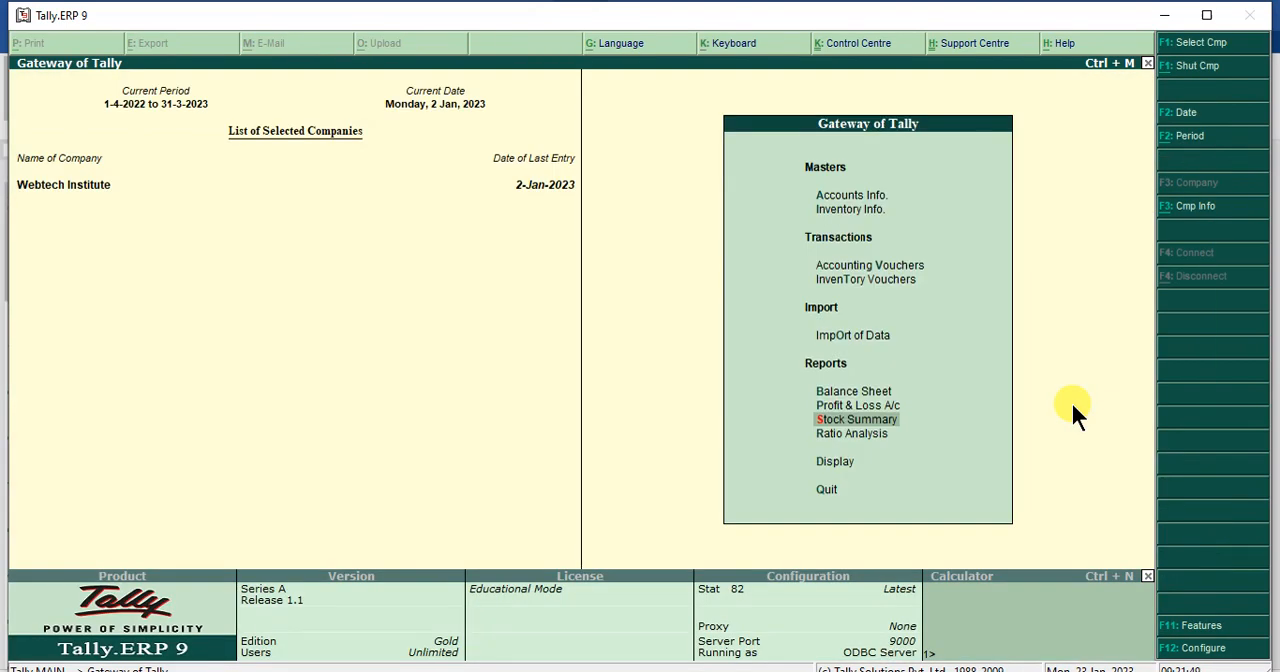
- Go to the Statements of Inventory among the display reports
key(Down)
key(Down)
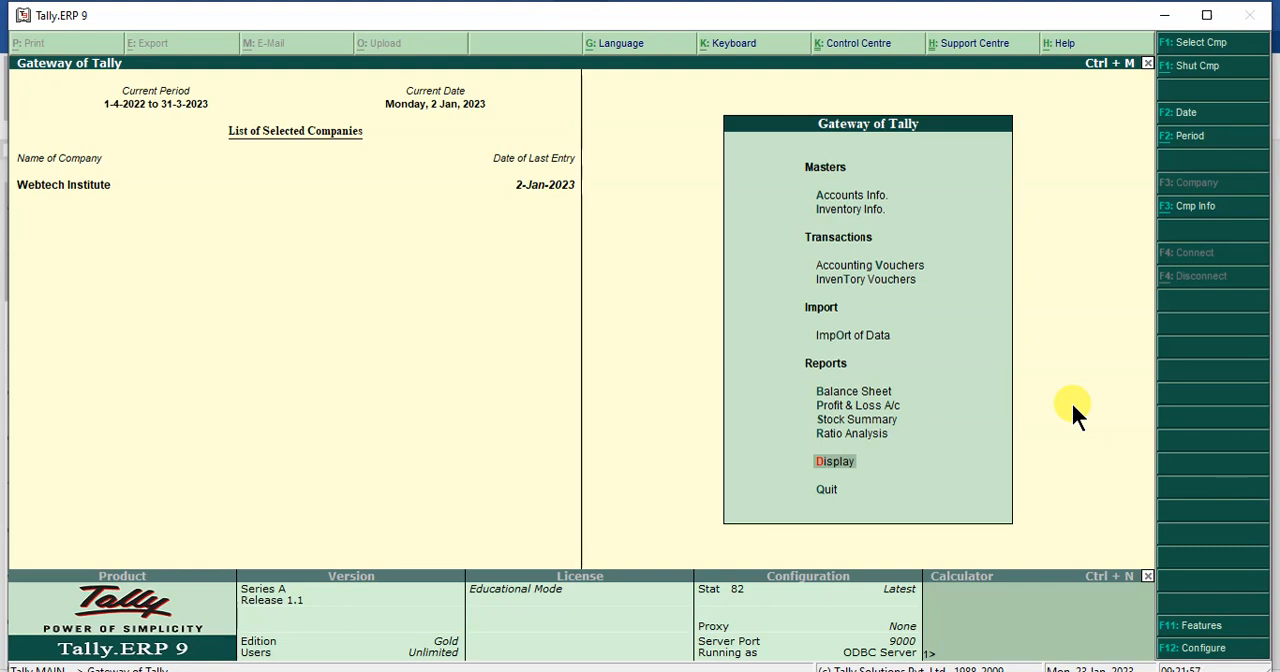
key(Return)
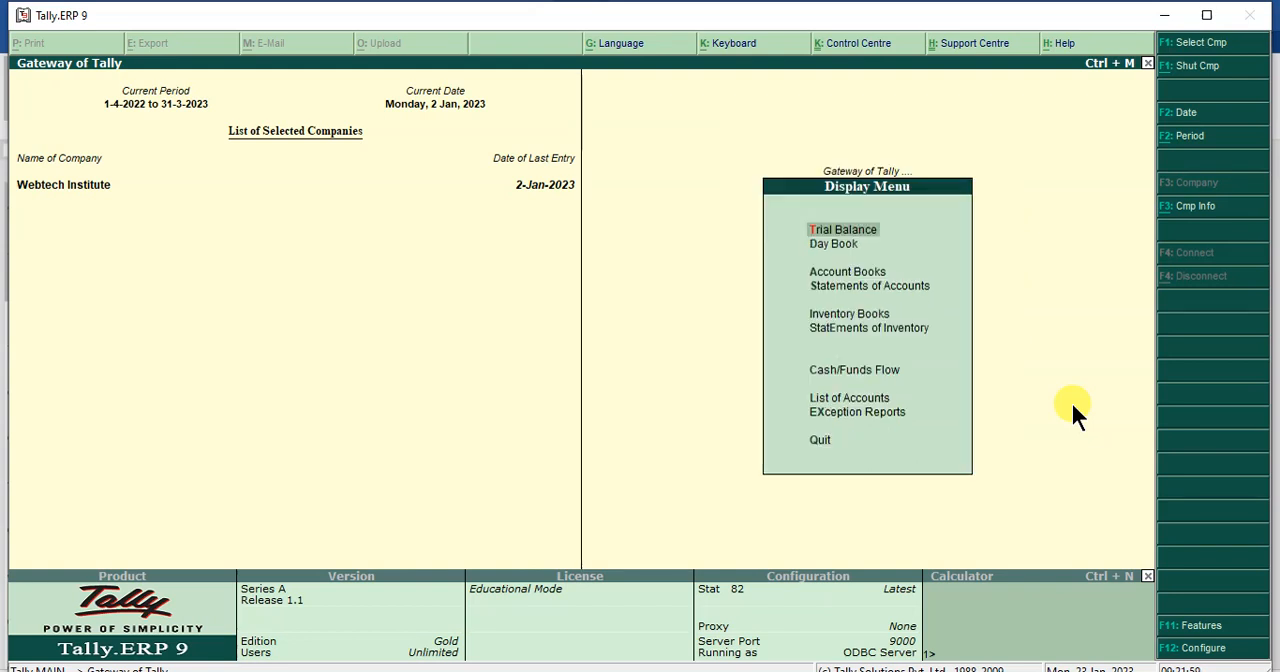
key(Down)
key(Down)
key(Down)
key(Down)
key(Down)
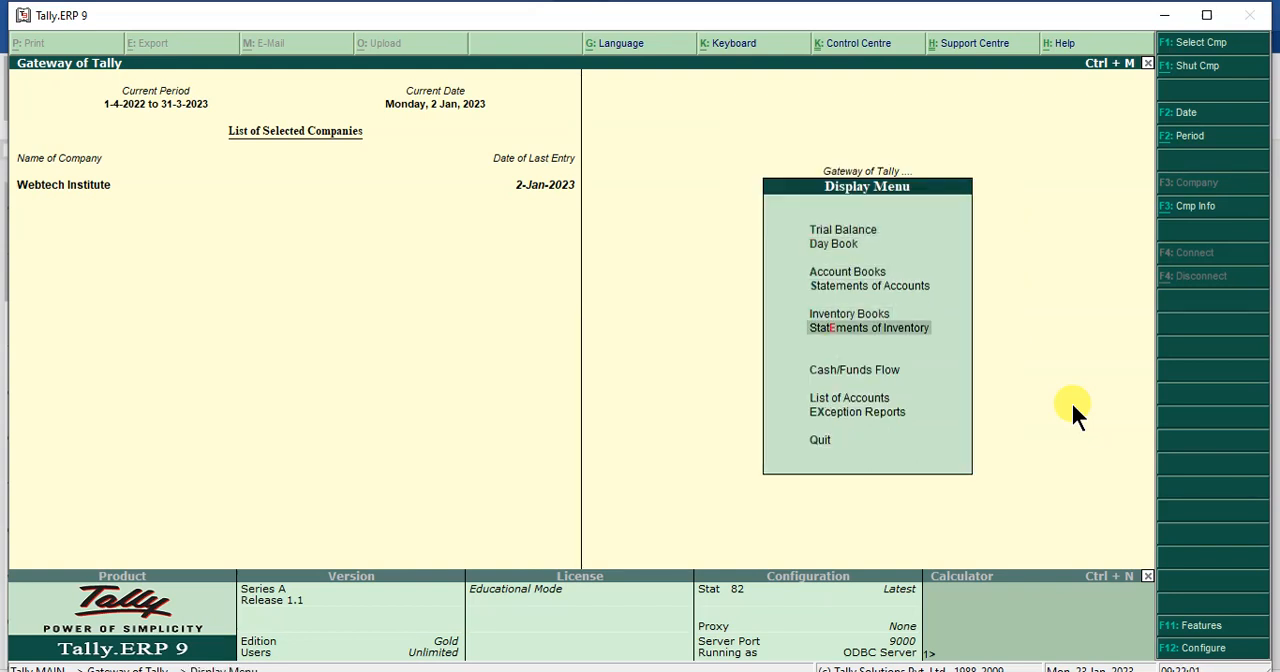
key(Return)
- Open the Godown Summary for Main Location
key(Down)
key(Down)
key(Down)
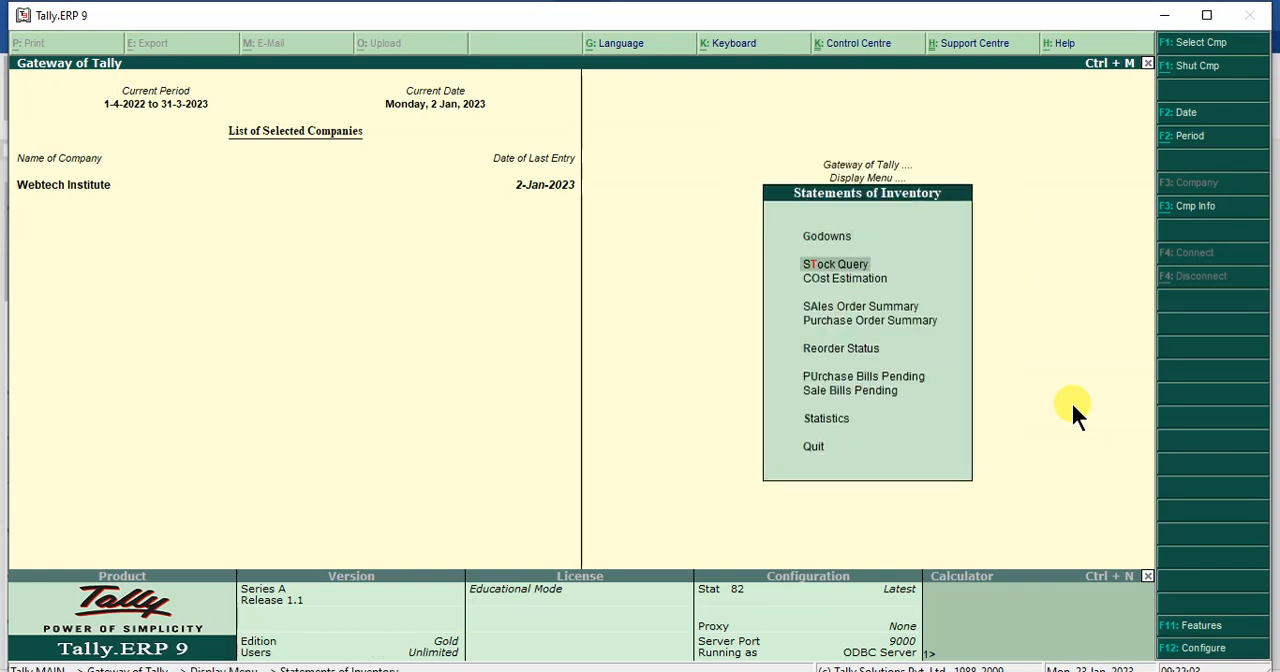
key(Up)
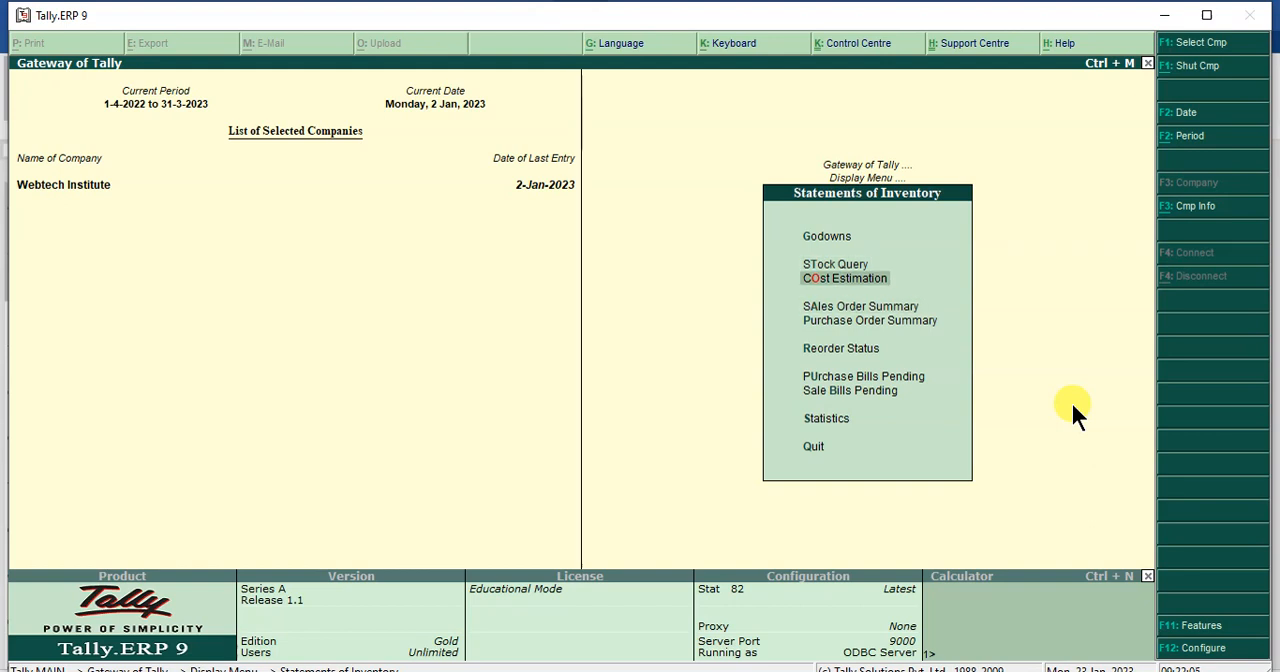
key(Up)
key(Up)
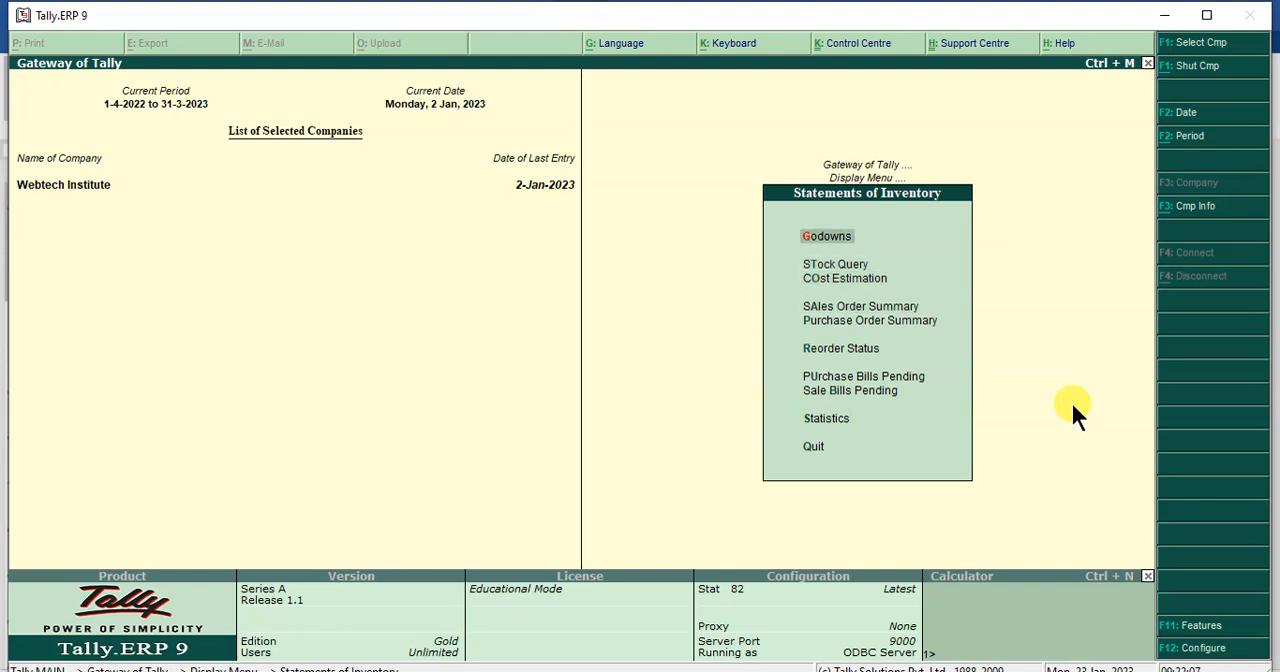
key(Return)
key(Down)
key(Down)
key(Return)
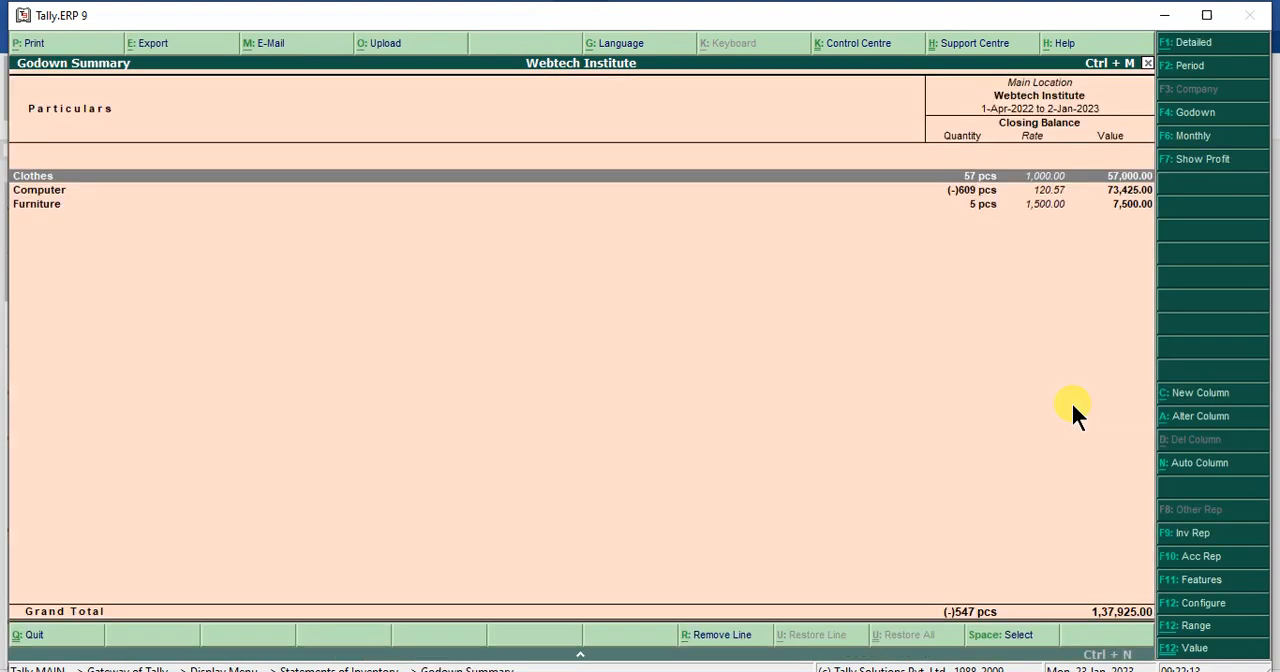
- Check Mouse2's monthly stock in the Computer group of the Main Location godown, and return to the Gateway of Tally
key(Down)
key(Return)
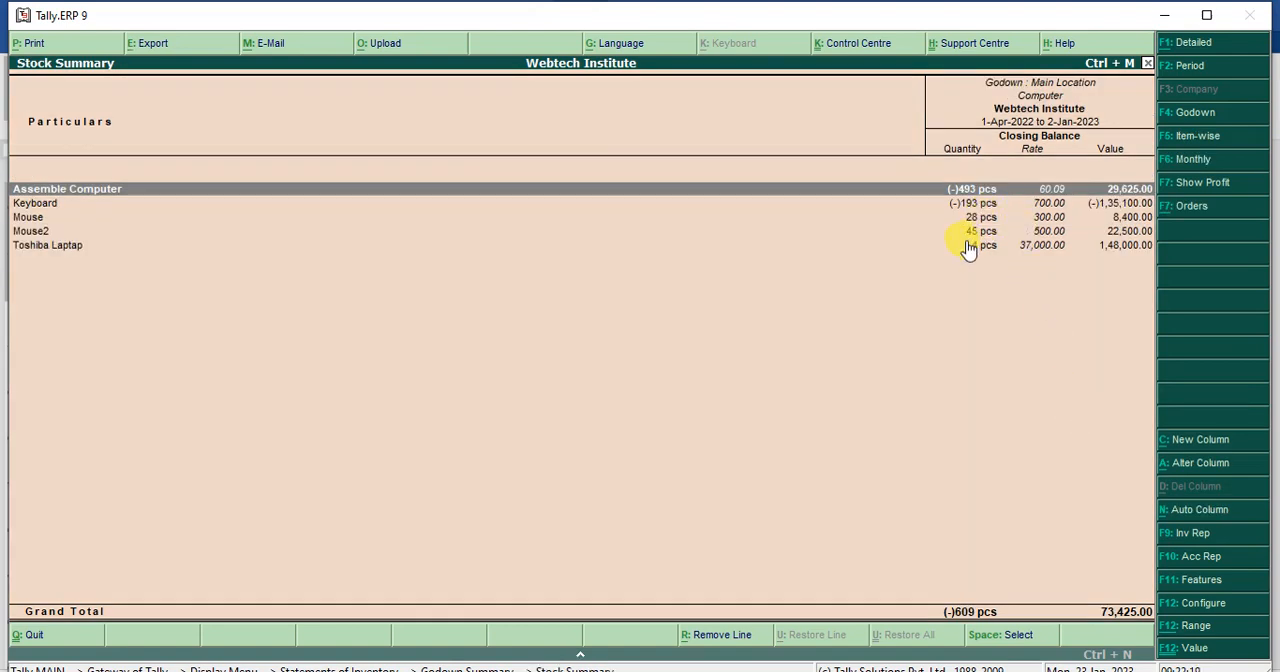
key(Down)
key(Down)
key(Down)
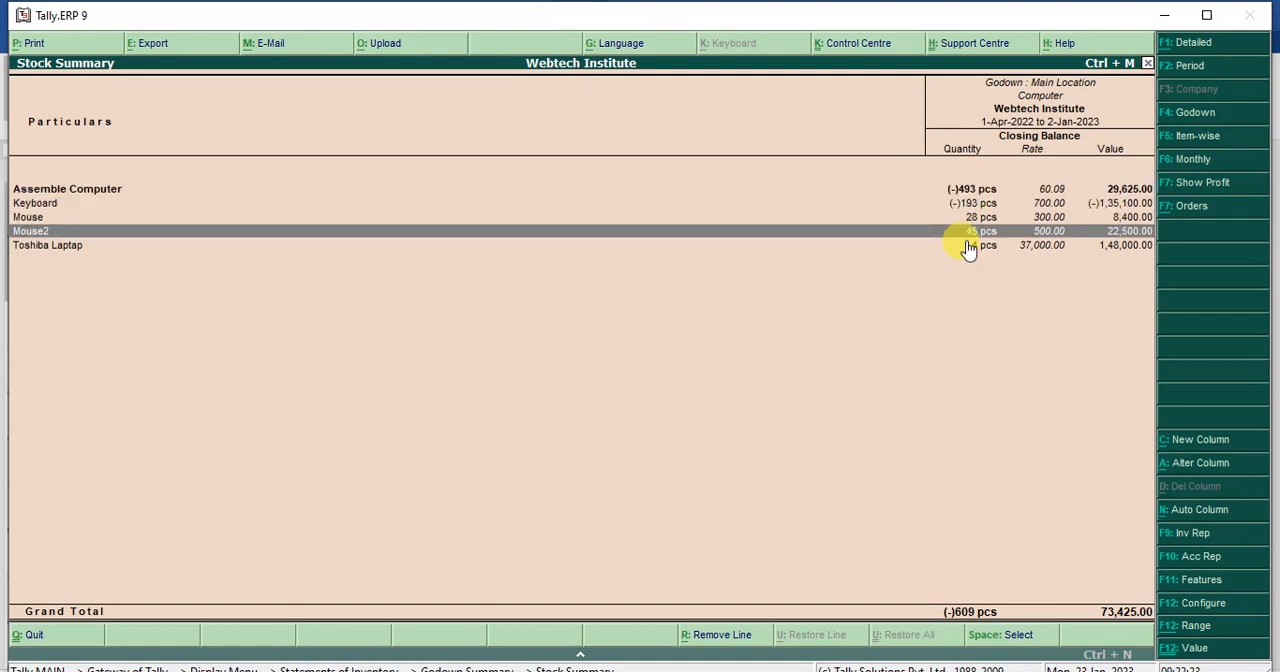
key(Return)
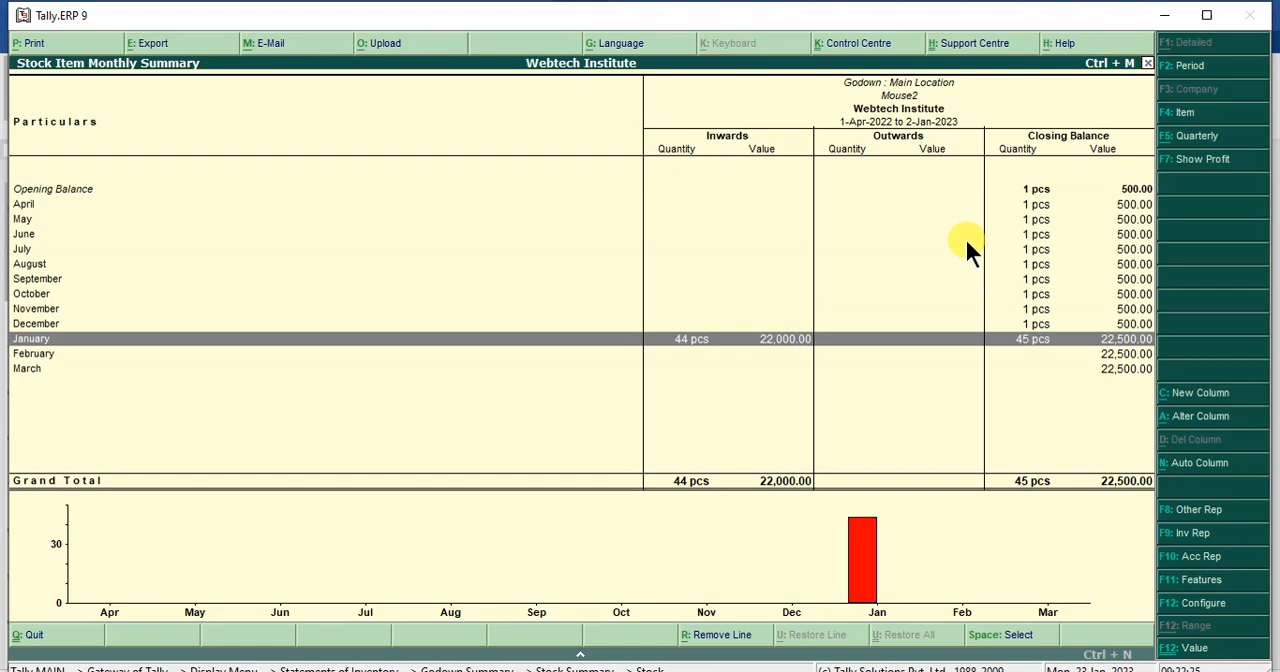
key(Escape)
key(Escape)
key(Escape)
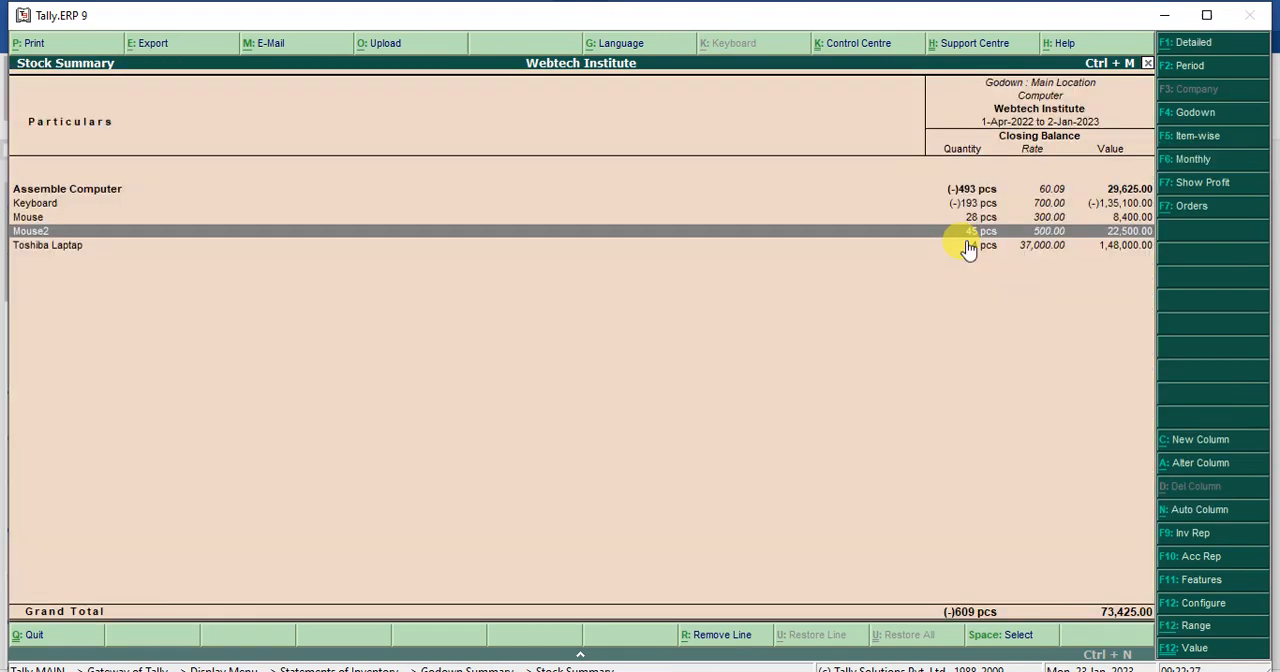
key(Escape)
key(Escape)
key(Escape)
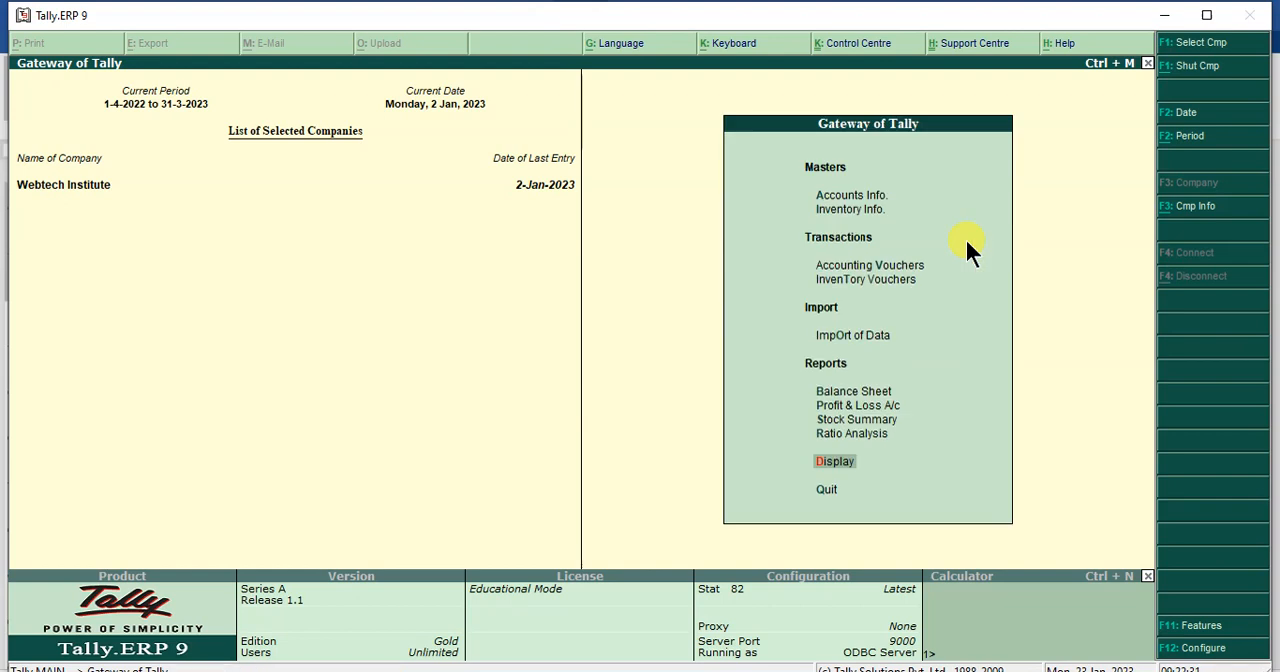
- Open the Balance Sheet from the Gateway of Tally
key(Up)
key(Up)
key(Up)
key(Up)
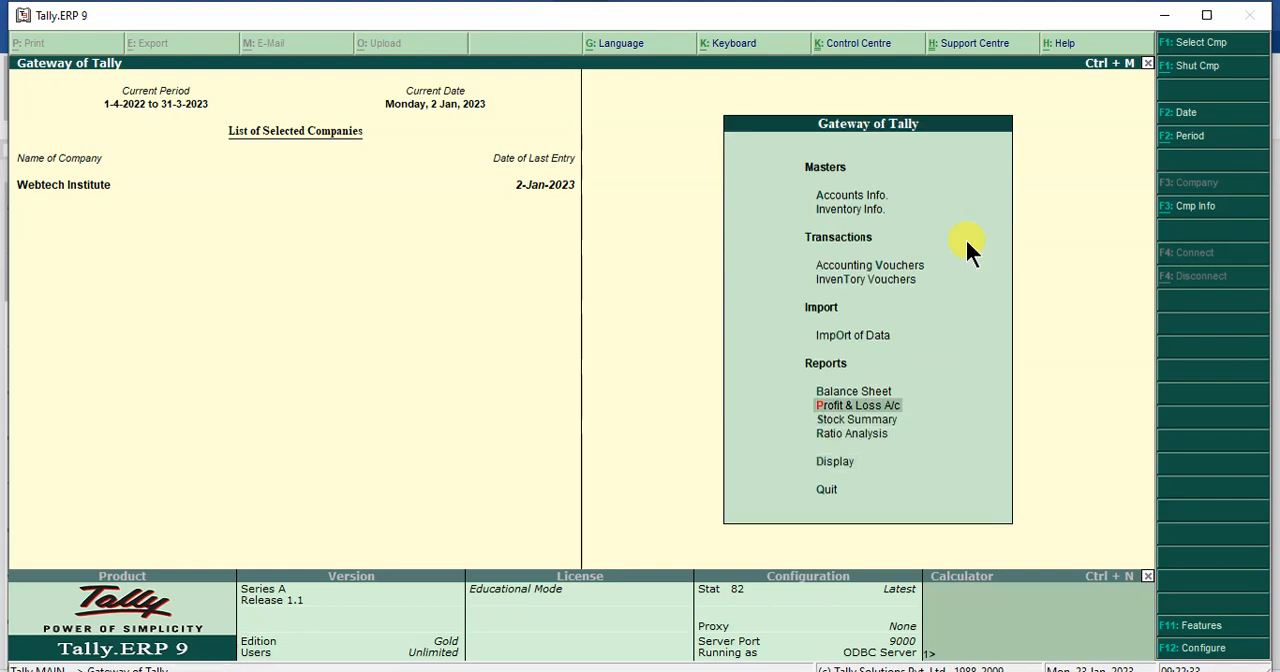
key(Return)
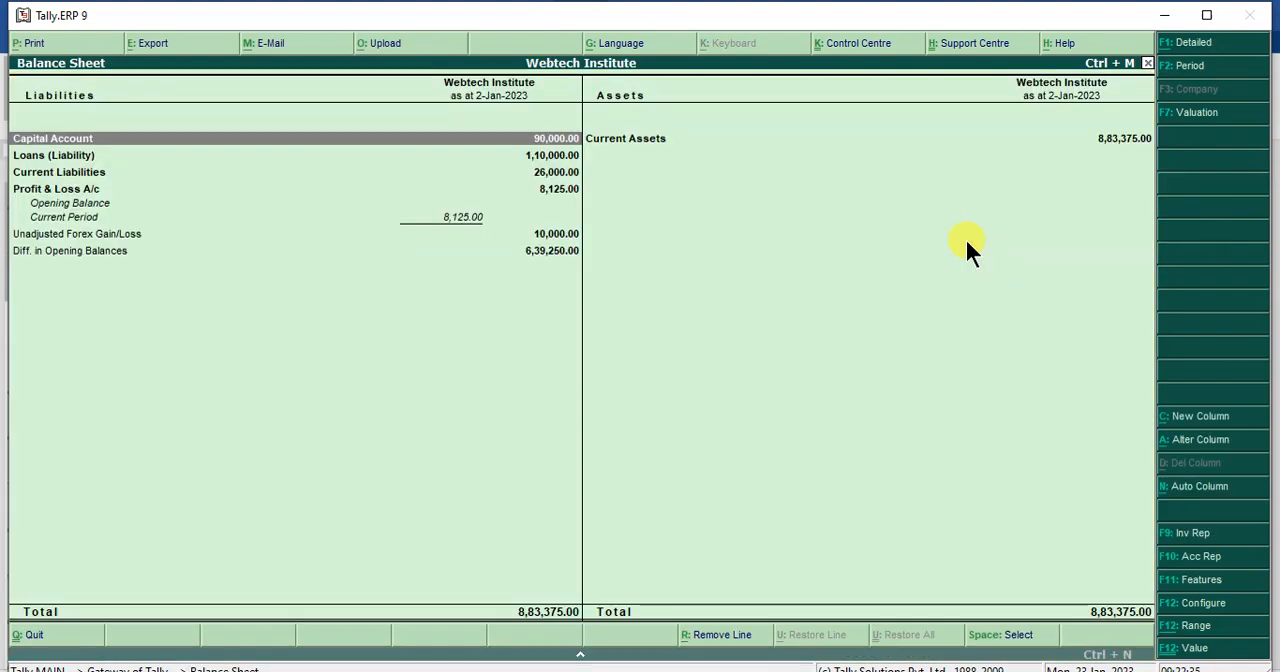
- Drill down through Current Liabilities and Sundry Creditors to Computer Shopy's ledger vouchers for January
key(Down)
key(Down)
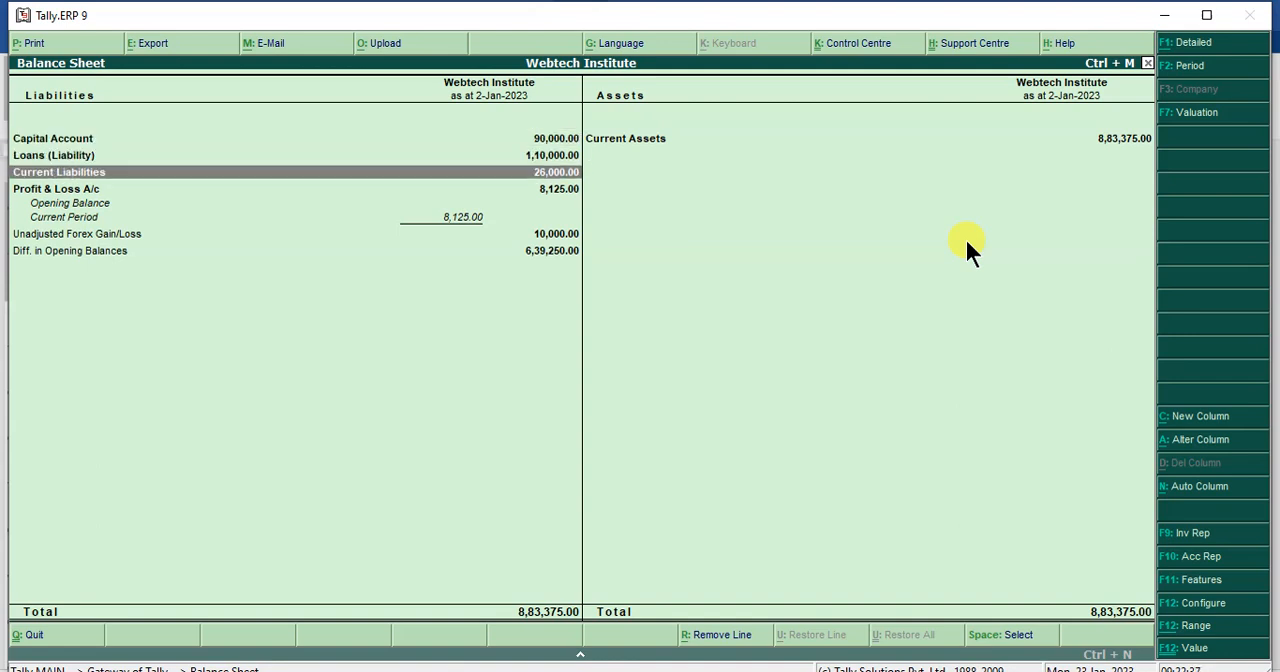
key(Return)
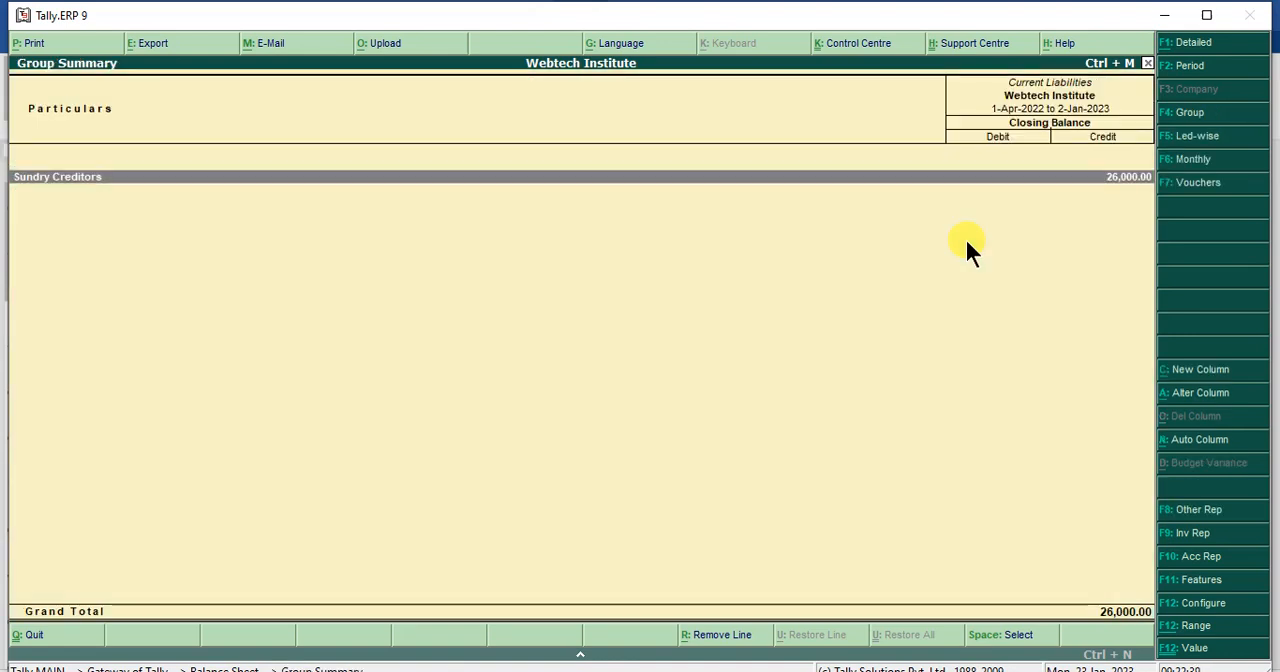
key(Return)
key(Down)
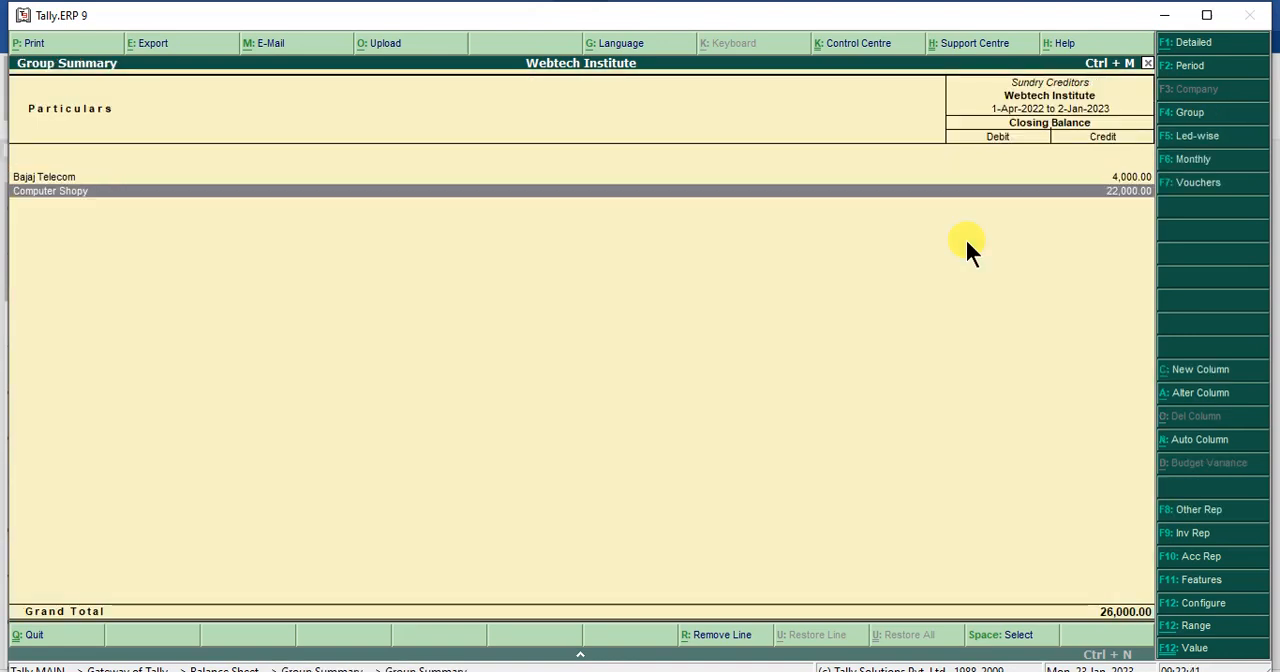
key(Return)
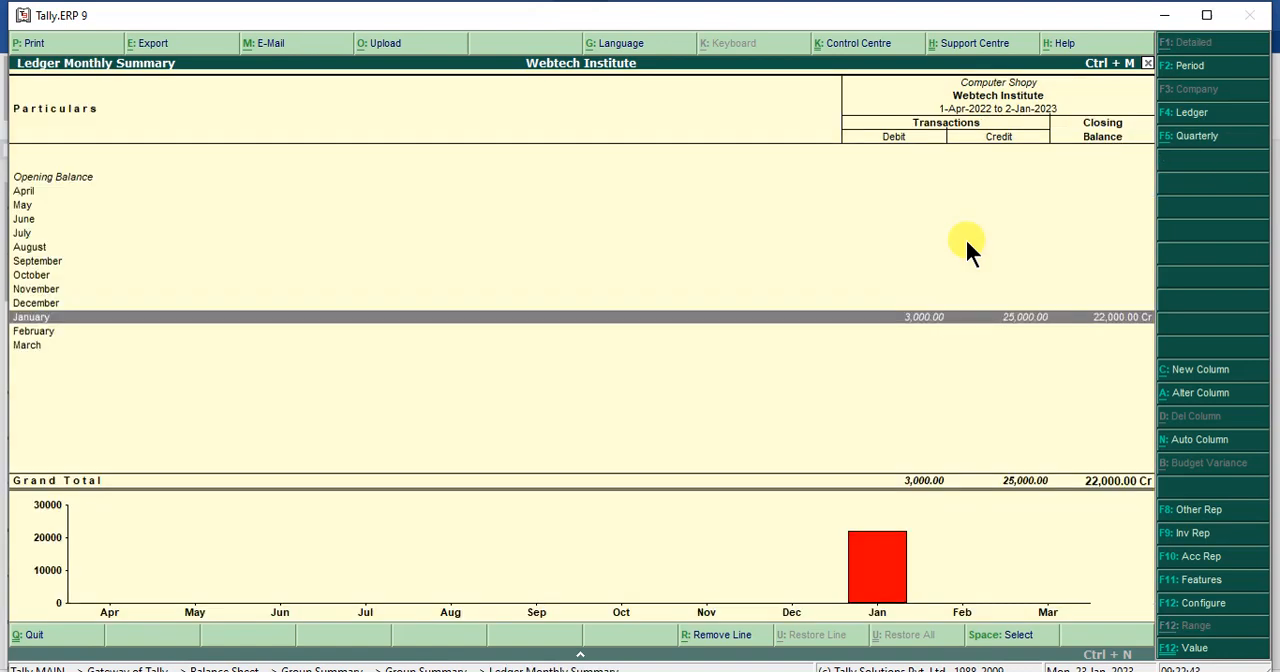
key(Return)
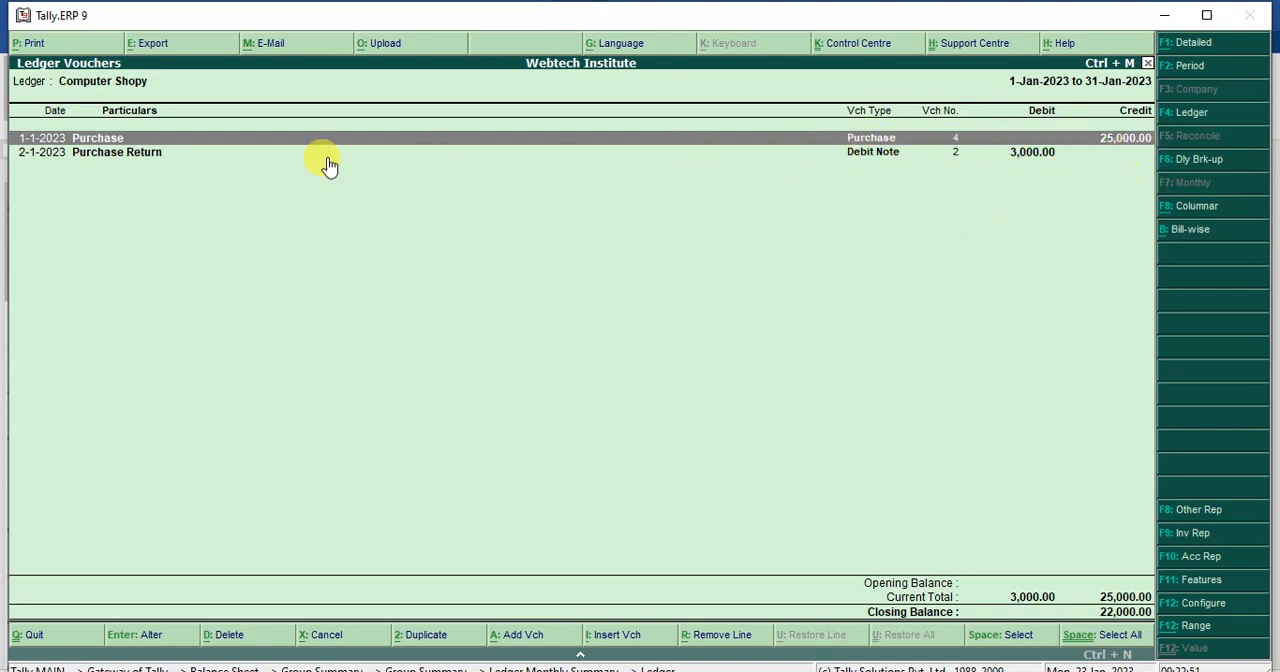
- Review the Mouse2 purchase voucher from Computer Shopy's ledger, close it unchanged, and select the Purchase Return entry
double_click(113, 144)
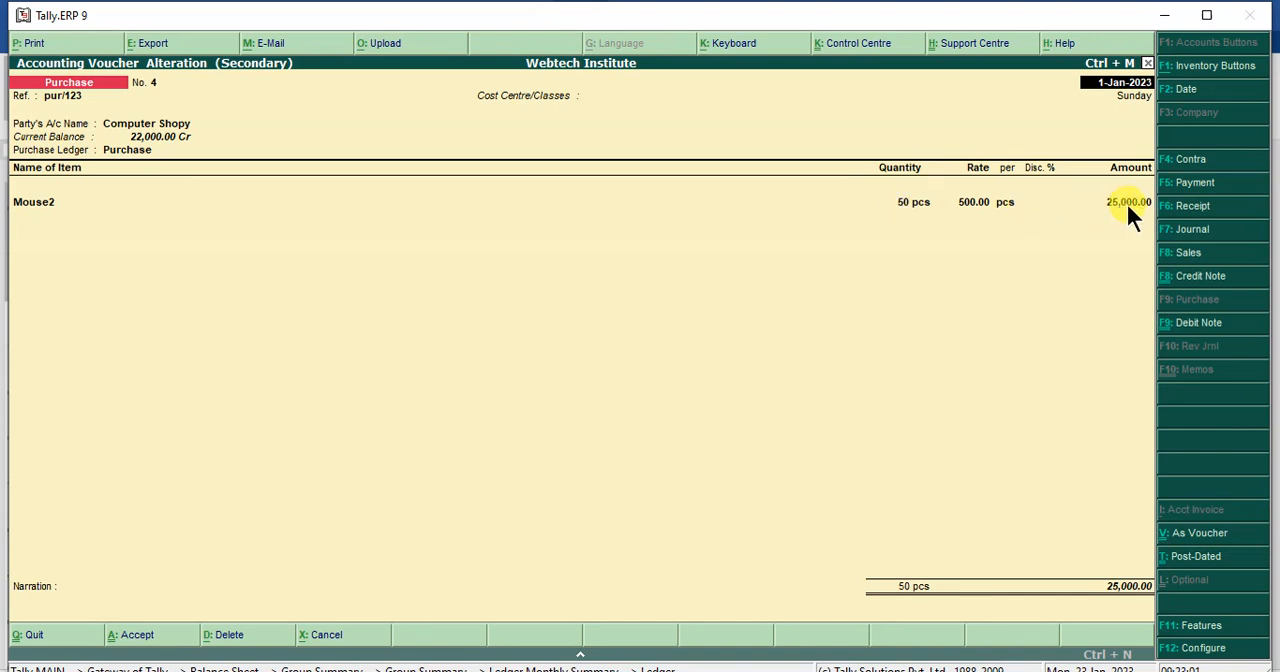
key(Escape)
key(y)
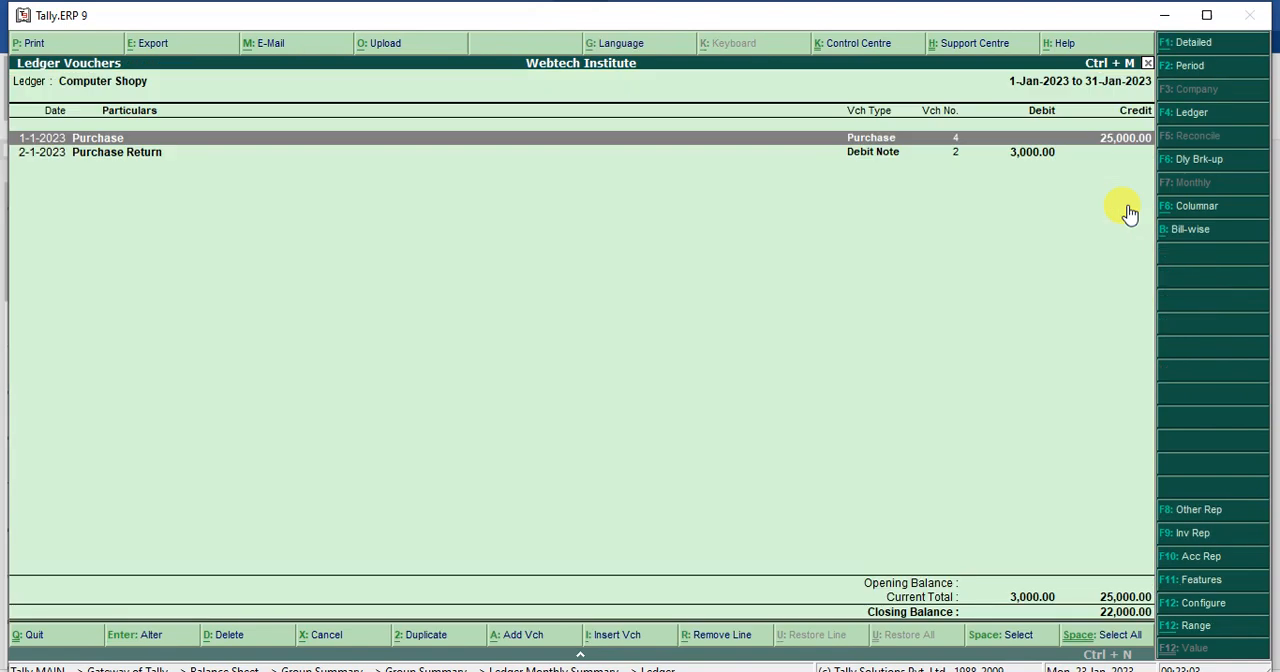
click(885, 160)
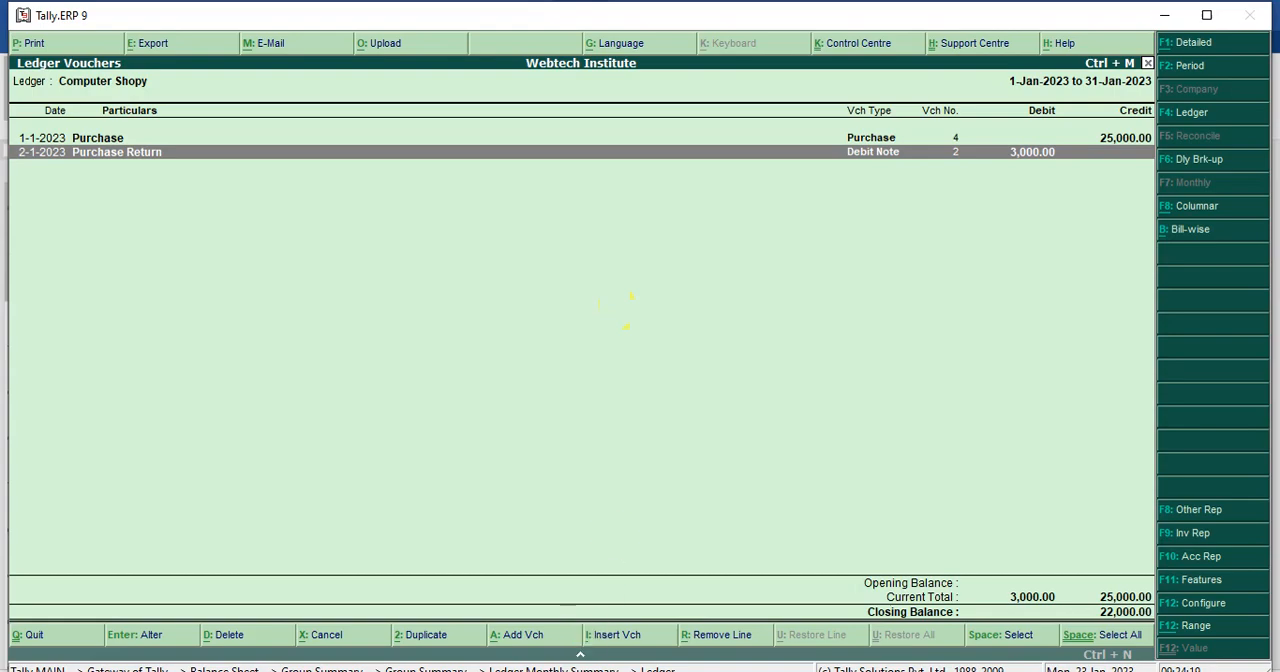
- Switch to the Word document, handwrite "Like Share to all Student" in green above the Hindi paragraph, and draw an oval below "Student"
mouse_move(469, 670)
click(469, 636)
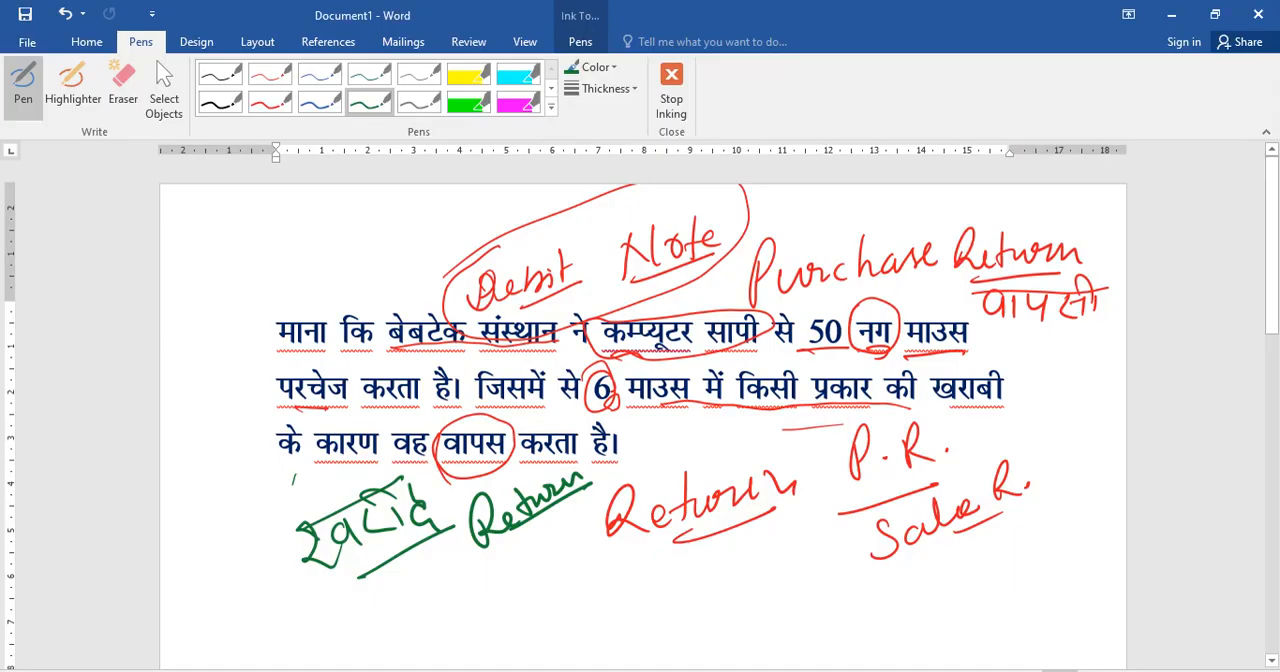
drag(349, 279, 353, 285)
mouse_move(280, 261)
mouse_down()
mouse_move(334, 229)
mouse_move(388, 238)
mouse_move(389, 294)
mouse_move(394, 251)
mouse_move(462, 232)
mouse_move(522, 262)
mouse_move(555, 218)
mouse_move(634, 194)
mouse_move(674, 189)
mouse_move(697, 212)
mouse_move(770, 214)
mouse_move(796, 193)
mouse_move(870, 196)
mouse_up()
drag(745, 270, 880, 240)
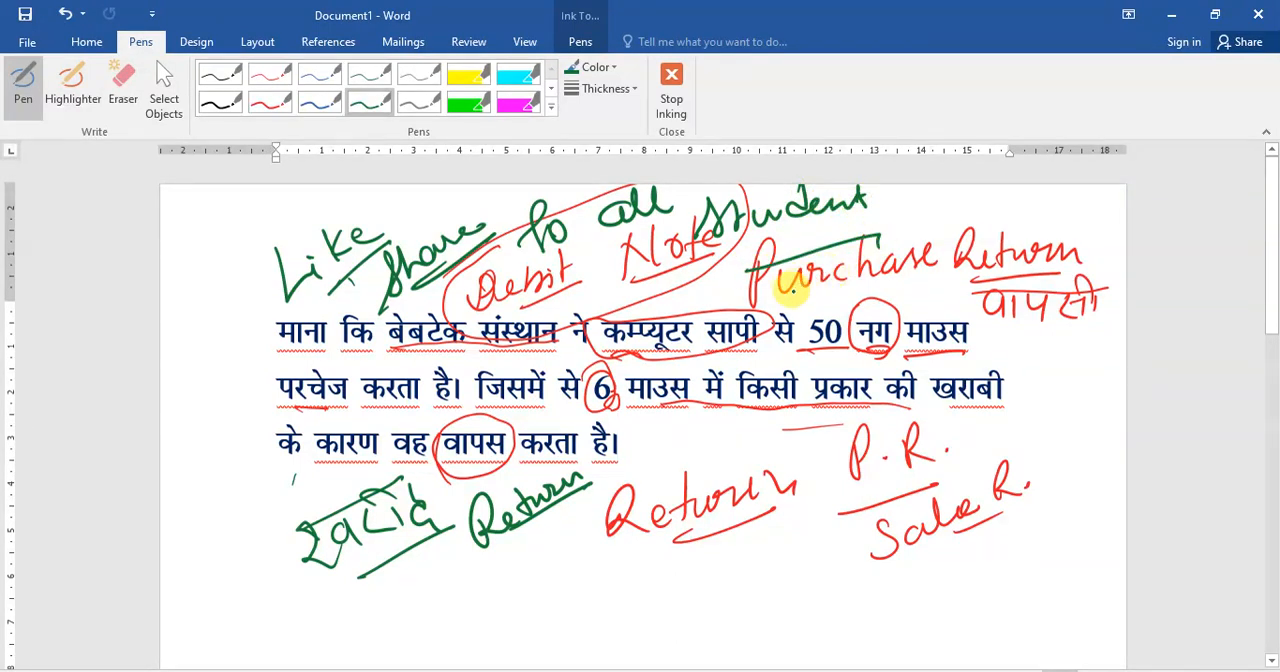
mouse_move(754, 286)
mouse_down()
mouse_move(809, 294)
mouse_move(852, 270)
mouse_move(785, 280)
mouse_up()
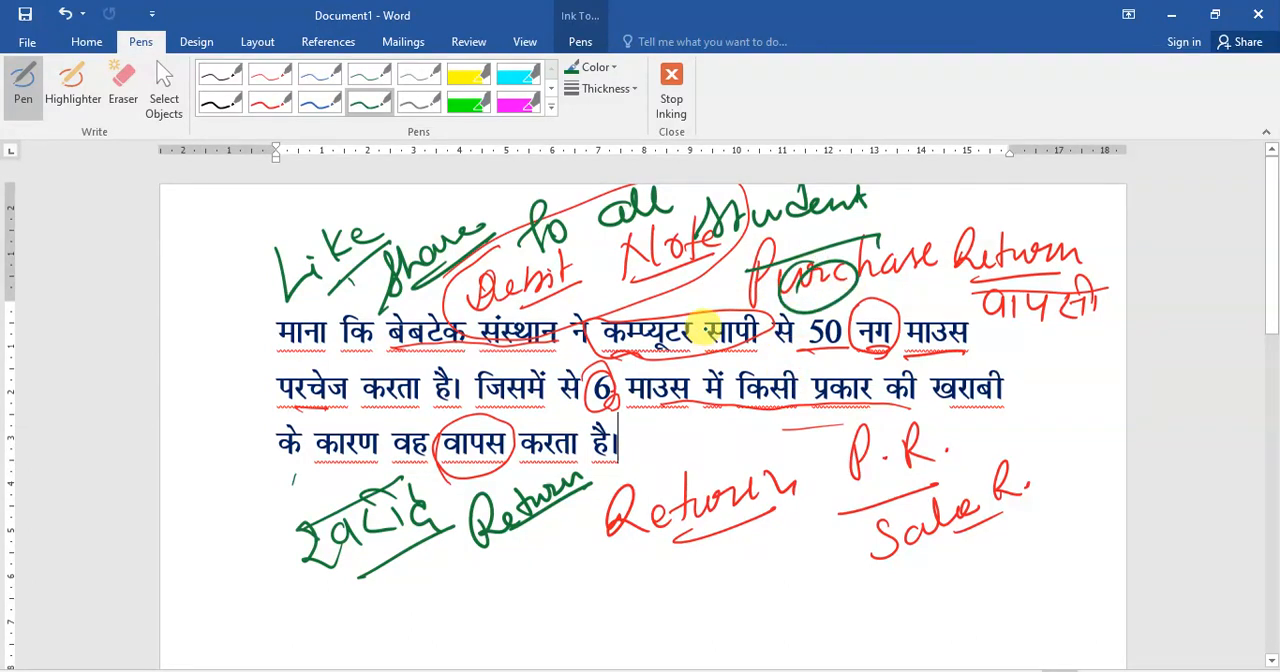
key(alt+F8)
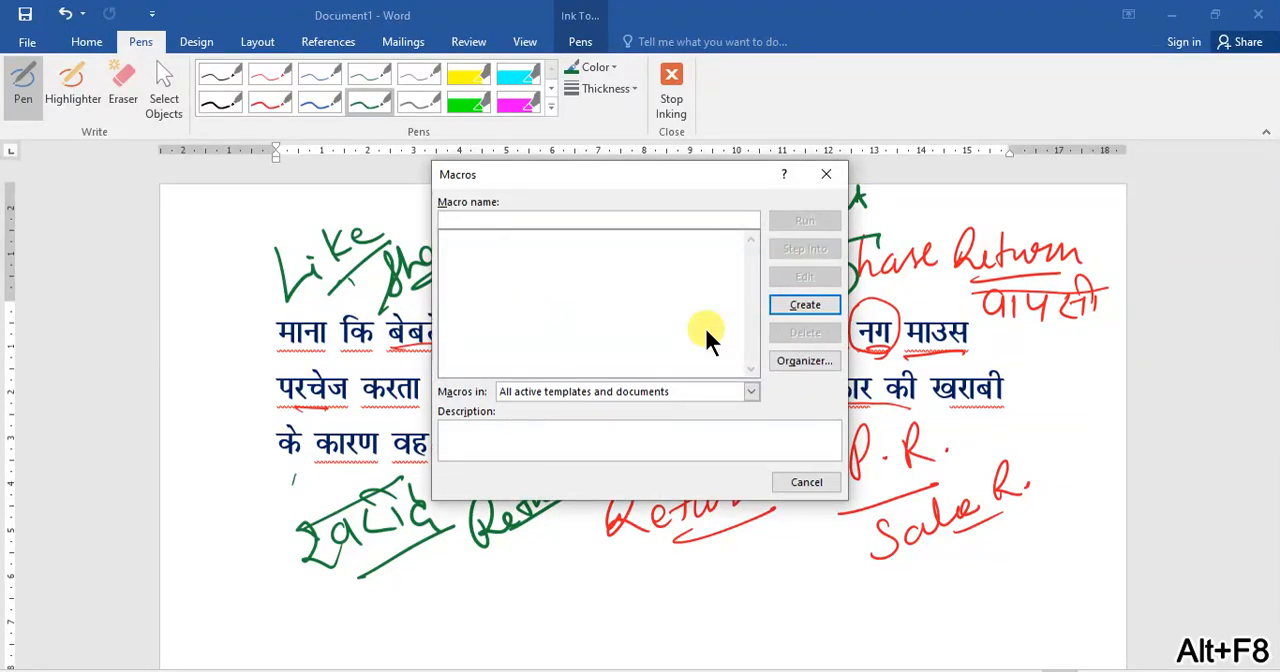
key(Escape)
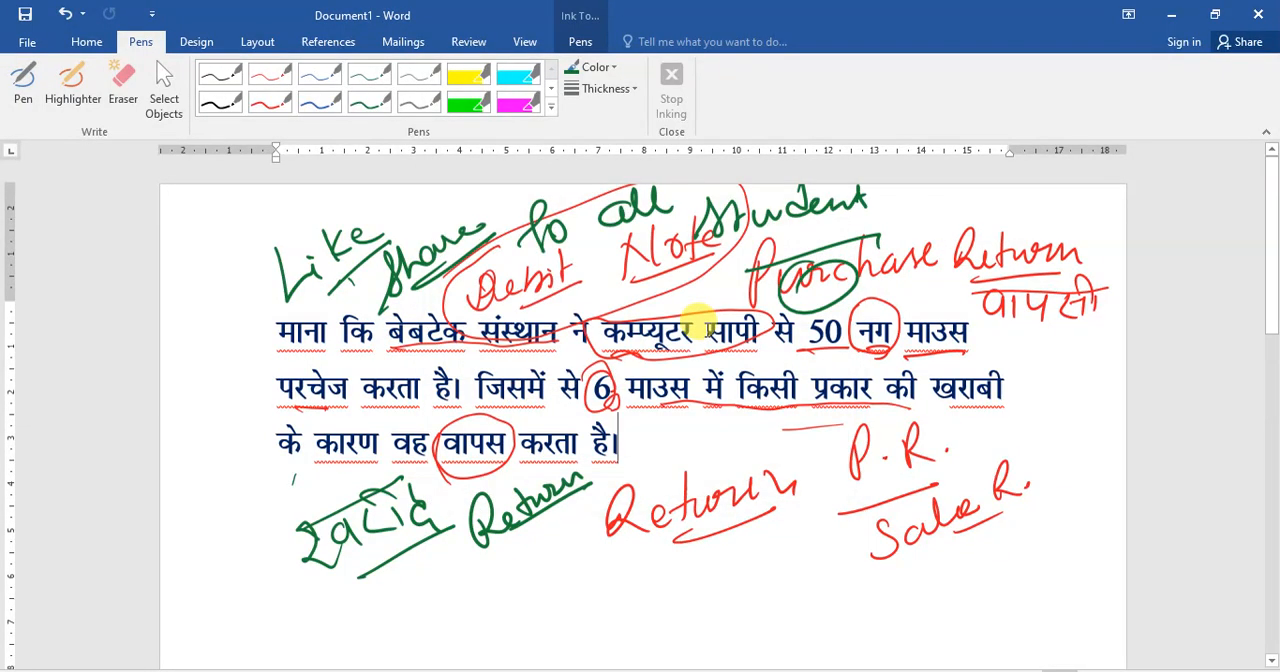